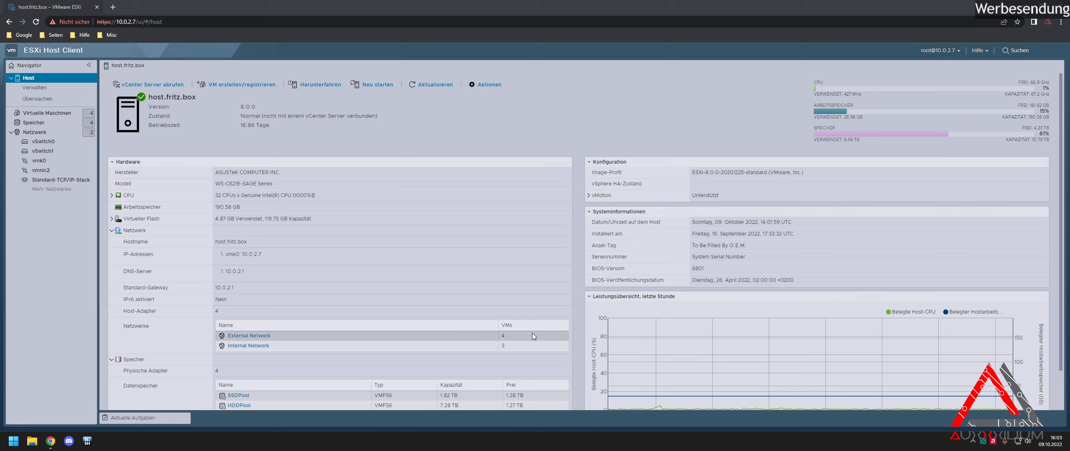
Step: Start creating a new virtual machine from the host's list of virtual machines, using the creation type "Neue virtuelle Maschine erstellen"
{"action": "left_click", "coordinate": [483, 150]}
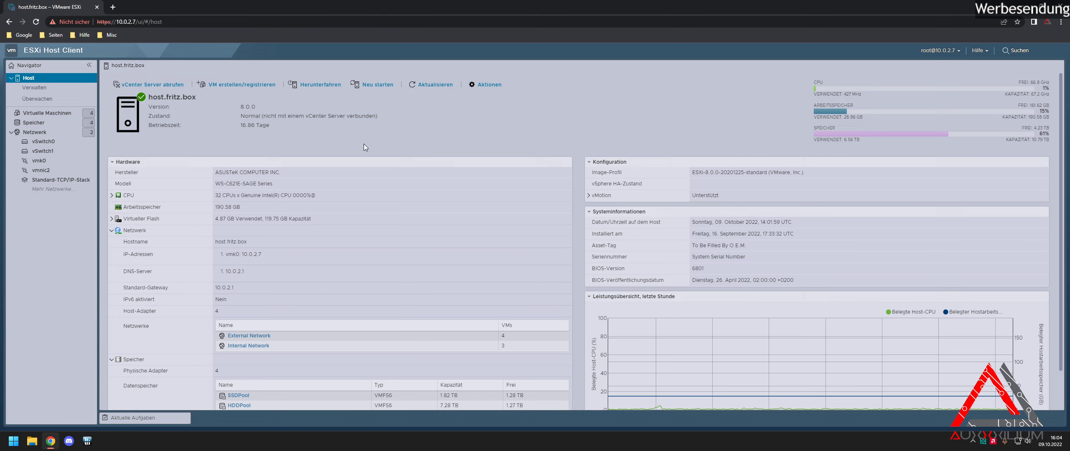
{"action": "left_click", "coordinate": [62, 117]}
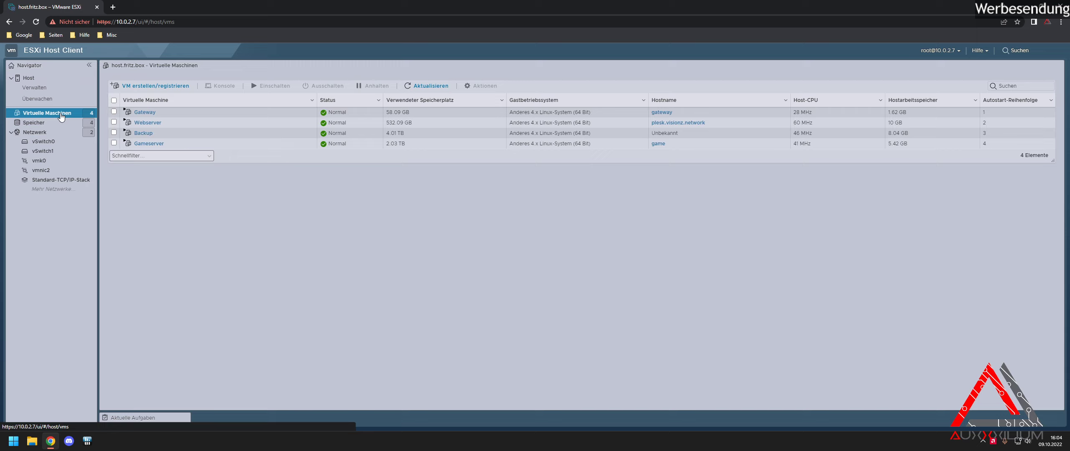
{"action": "left_click", "coordinate": [163, 93]}
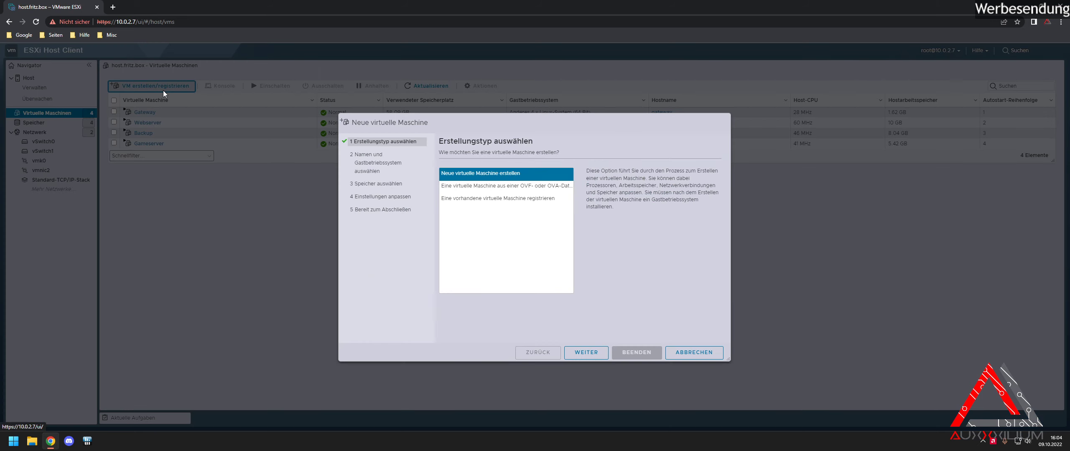
{"action": "left_click", "coordinate": [517, 175]}
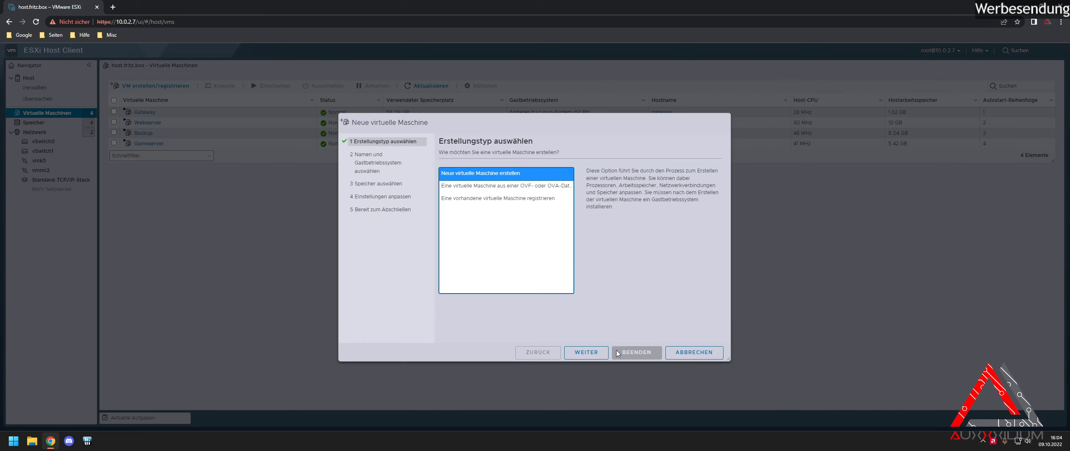
{"action": "left_click", "coordinate": [596, 353]}
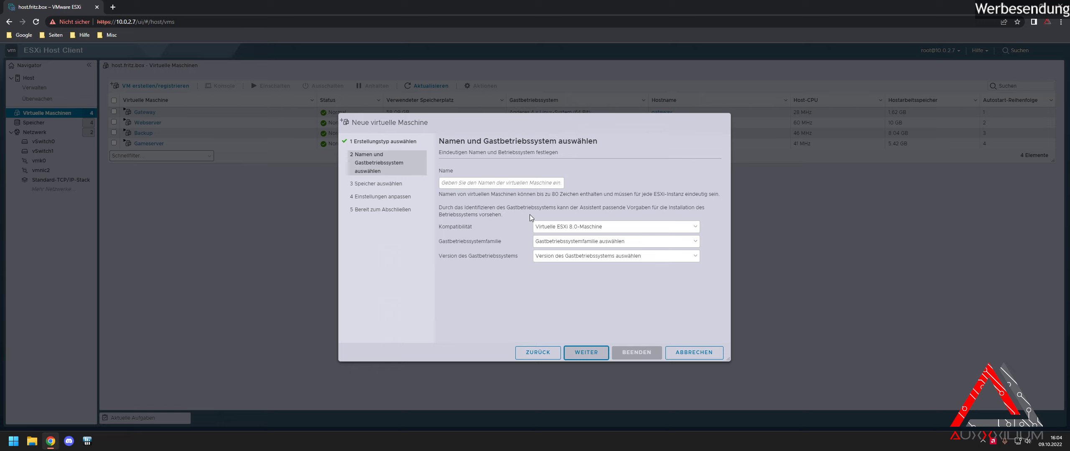
Step: Name the virtual machine Test and set its compatibility to Virtuelle ESXi 7.0 U2-Maschine
{"action": "left_click", "coordinate": [515, 183]}
{"action": "type", "text": "Test"}
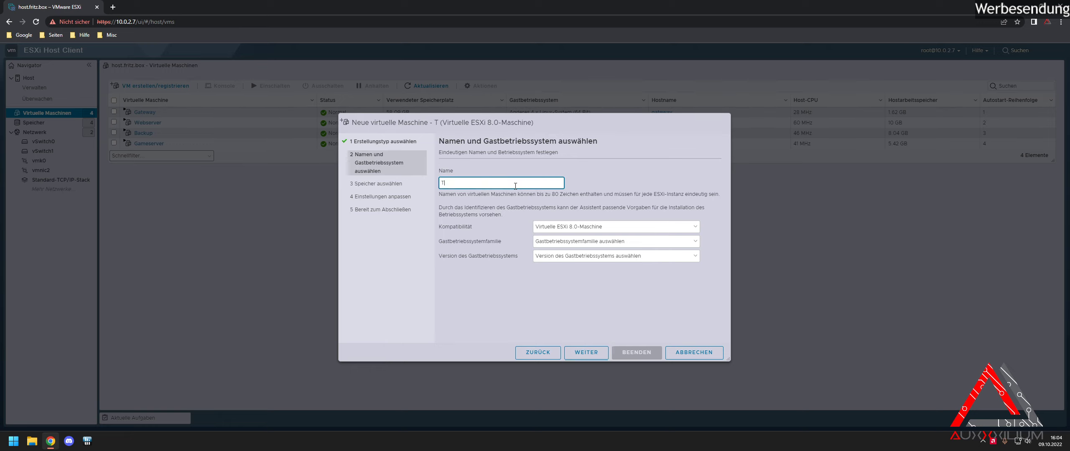
{"action": "left_click", "coordinate": [595, 228]}
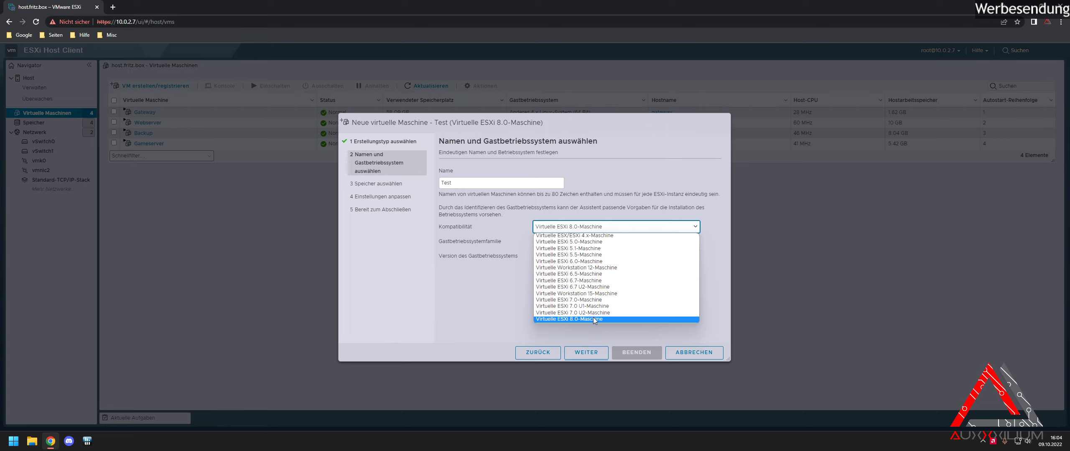
{"action": "left_click", "coordinate": [620, 313]}
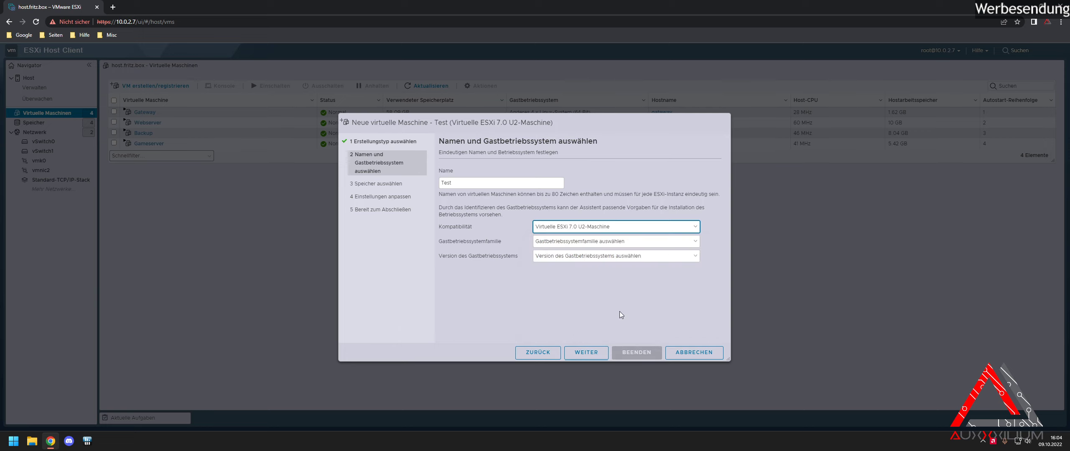
Step: Set the guest operating system family to Linux and its version to Anderes 4.x Linux-System (64 Bit)
{"action": "left_click", "coordinate": [616, 242]}
{"action": "left_click", "coordinate": [602, 263]}
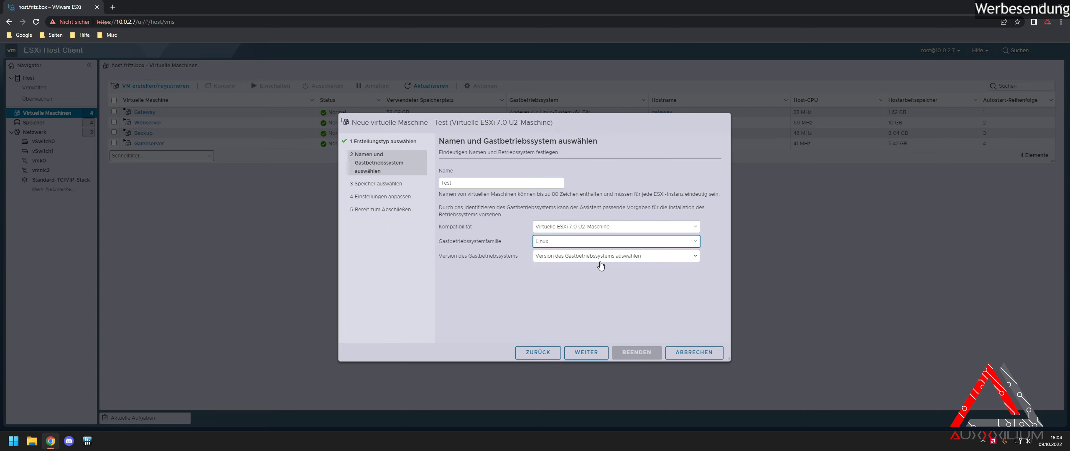
{"action": "left_click", "coordinate": [604, 256]}
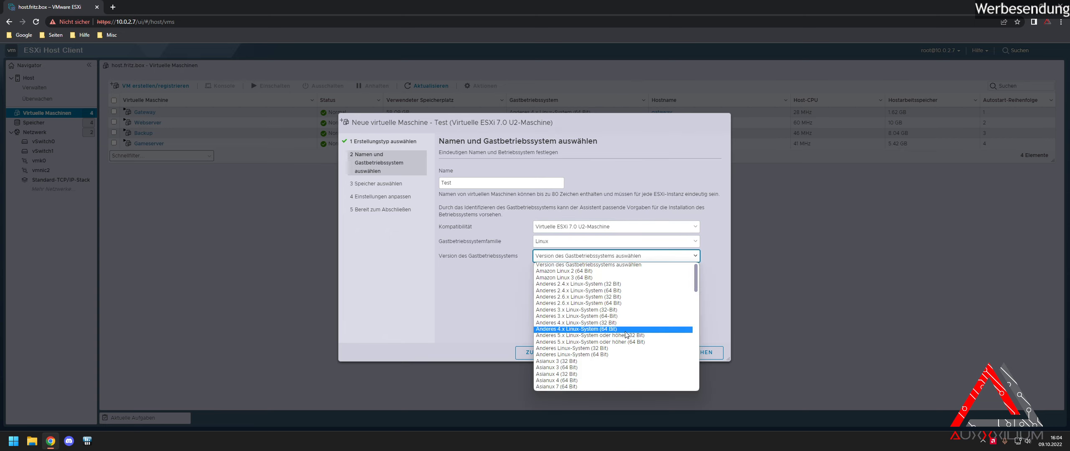
{"action": "left_click", "coordinate": [600, 330]}
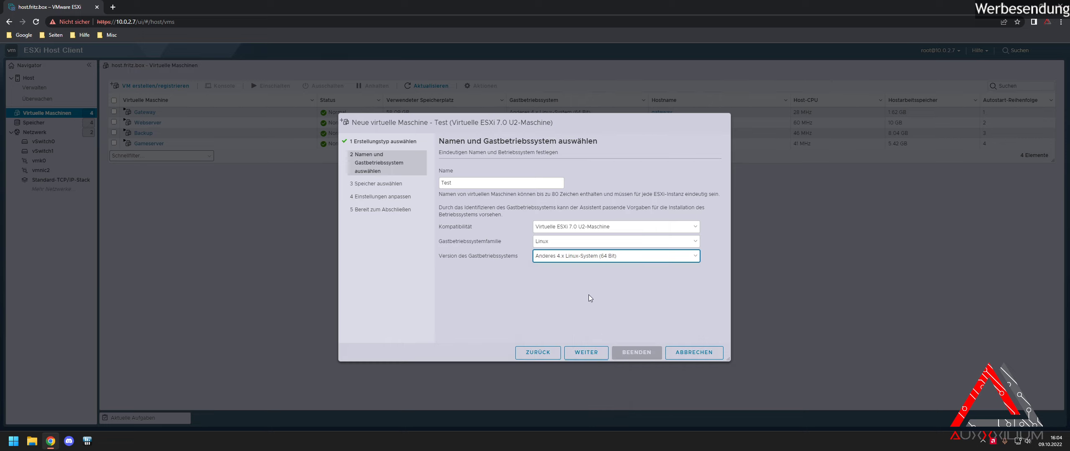
Step: Proceed to the storage selection and choose the NVMe1 datastore for the virtual machine
{"action": "left_click", "coordinate": [586, 353]}
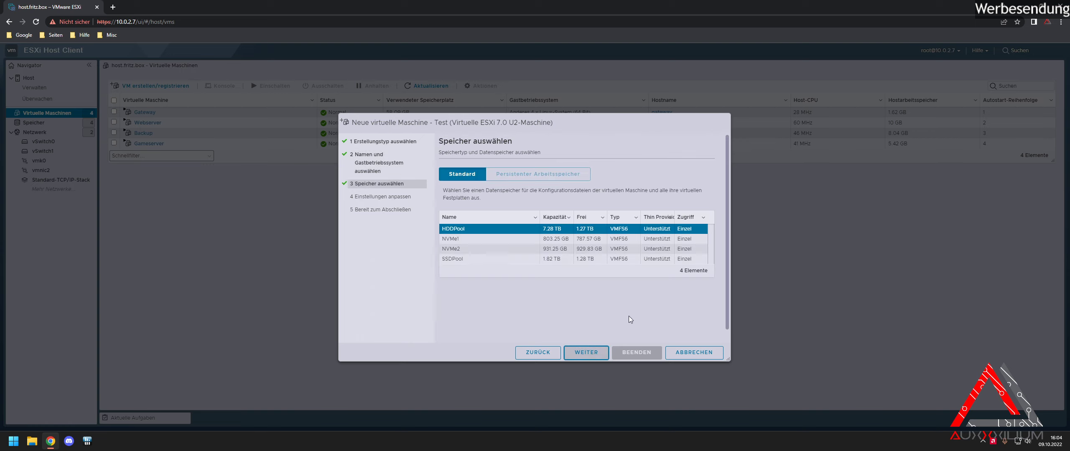
{"action": "left_click", "coordinate": [545, 240]}
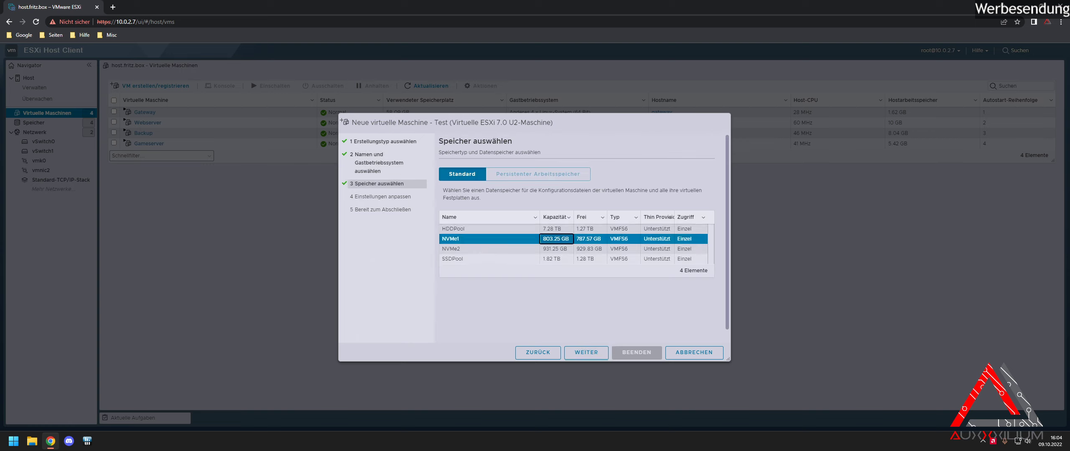
{"action": "left_click", "coordinate": [602, 355]}
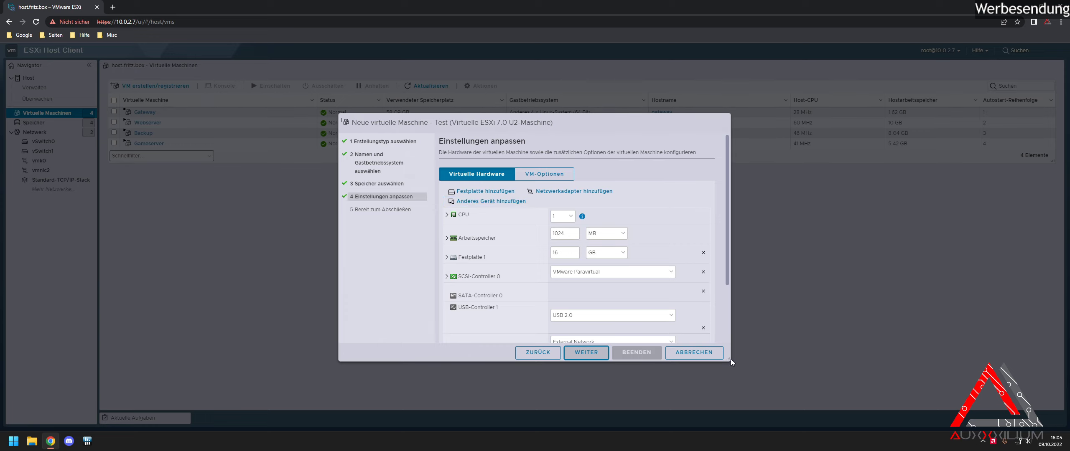
Step: Set the virtual machine's CPU count to 6 and adjust the cores per socket in the CPU details
{"action": "left_click_drag", "start_coordinate": [730, 360], "coordinate": [730, 379]}
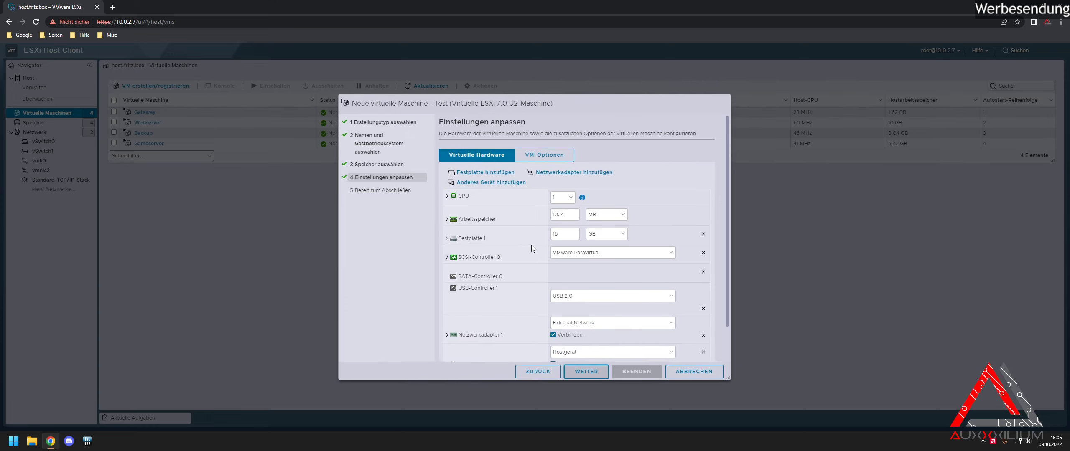
{"action": "scroll", "coordinate": [532, 246], "scroll_direction": "down", "scroll_amount": 1}
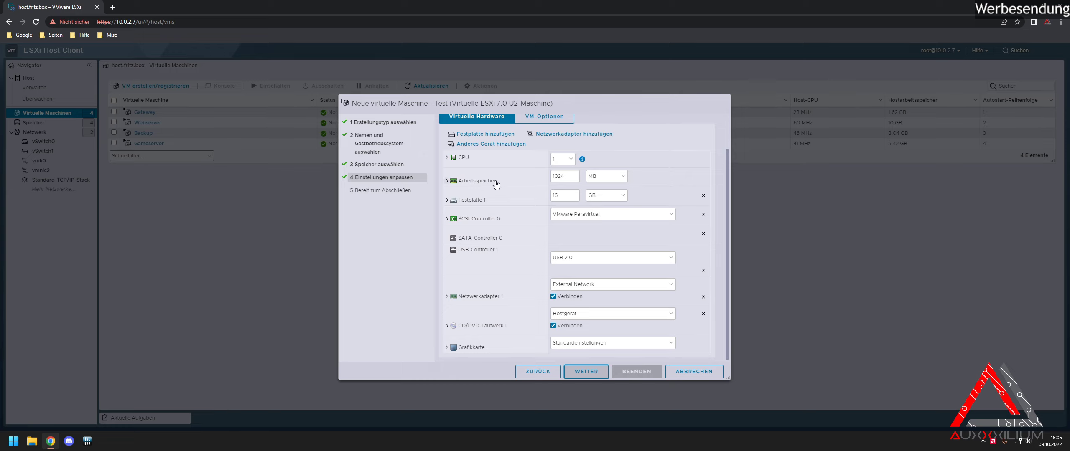
{"action": "left_click", "coordinate": [483, 159]}
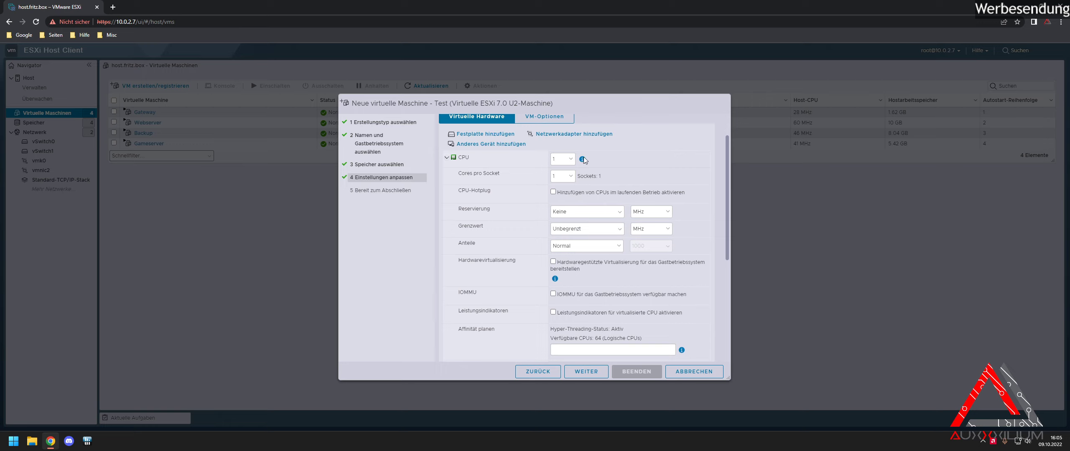
{"action": "left_click", "coordinate": [563, 160]}
{"action": "left_click", "coordinate": [559, 201]}
{"action": "left_click", "coordinate": [562, 176]}
{"action": "left_click", "coordinate": [562, 207]}
{"action": "left_click", "coordinate": [473, 161]}
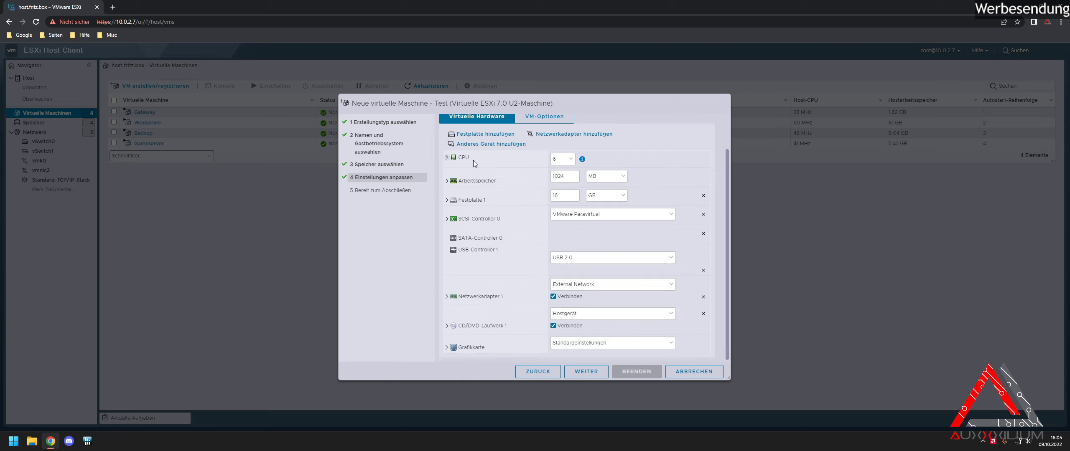
Step: Set the virtual machine's memory to 8 GB
{"action": "left_click", "coordinate": [605, 176]}
{"action": "left_click", "coordinate": [606, 190]}
{"action": "key", "text": "shift+Tab"}
{"action": "type", "text": "8"}
Step: Set the size of hard disk 1 to 100 GB and review its provisioning and controller details
{"action": "double_click", "coordinate": [562, 195]}
{"action": "type", "text": "1"}
{"action": "left_click", "coordinate": [471, 200]}
{"action": "scroll", "coordinate": [543, 301], "scroll_direction": "down", "scroll_amount": 1}
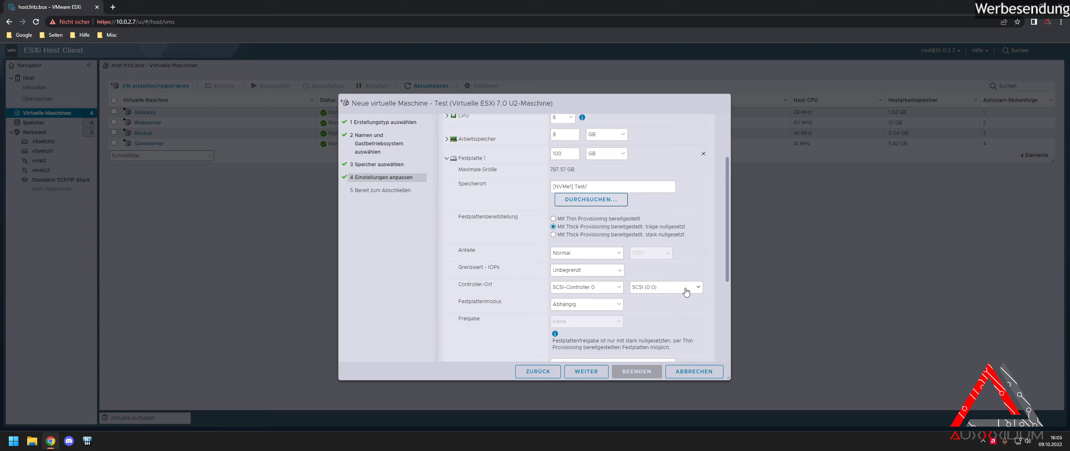
{"action": "left_click", "coordinate": [466, 158]}
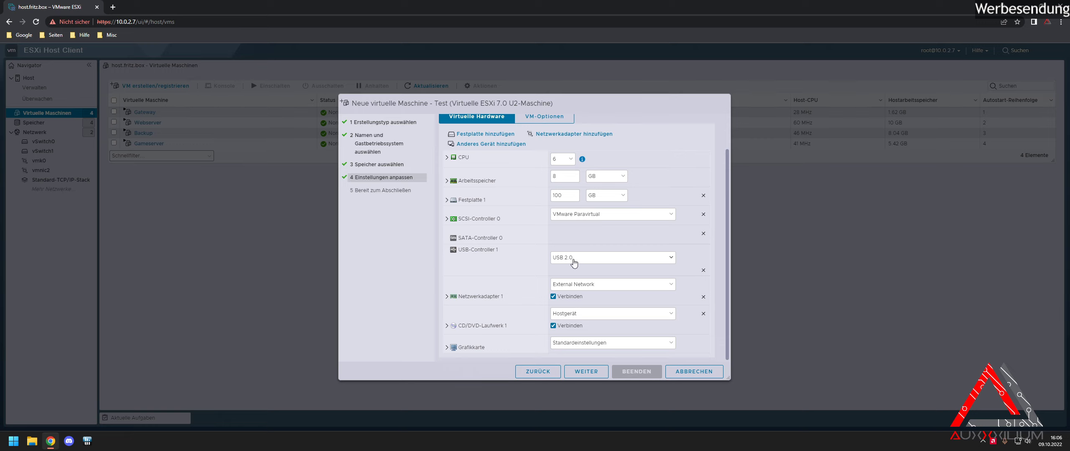
Step: Remove the USB controller and the CD/DVD drive, and choose External Network for network adapter 1
{"action": "left_click", "coordinate": [704, 272]}
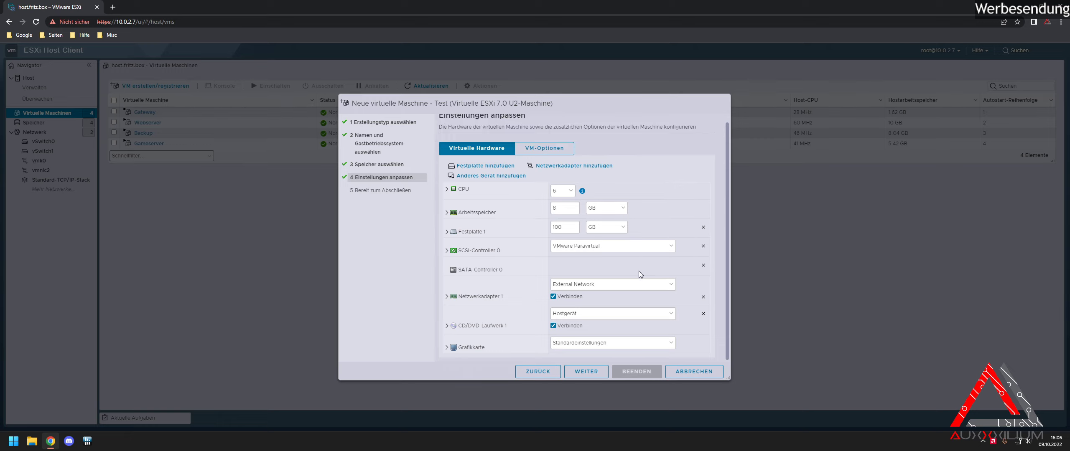
{"action": "left_click", "coordinate": [621, 288]}
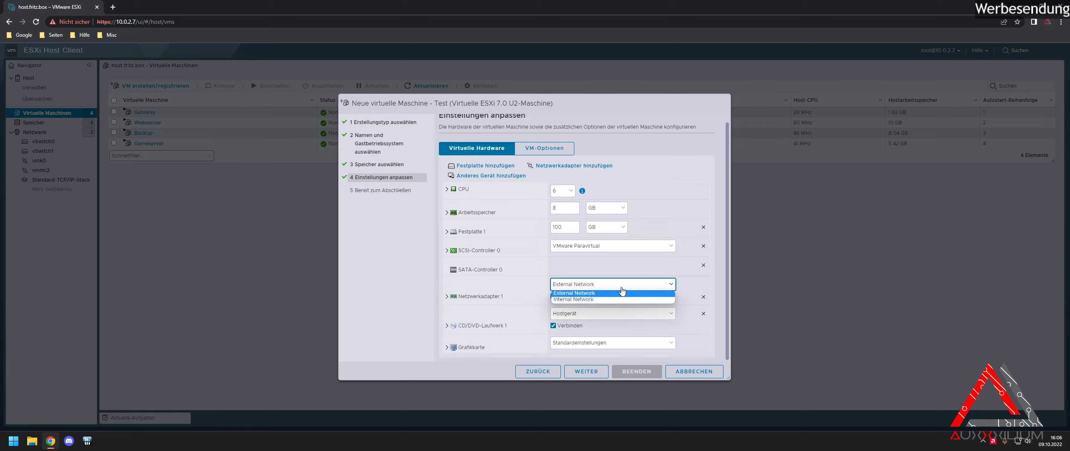
{"action": "left_click", "coordinate": [623, 293]}
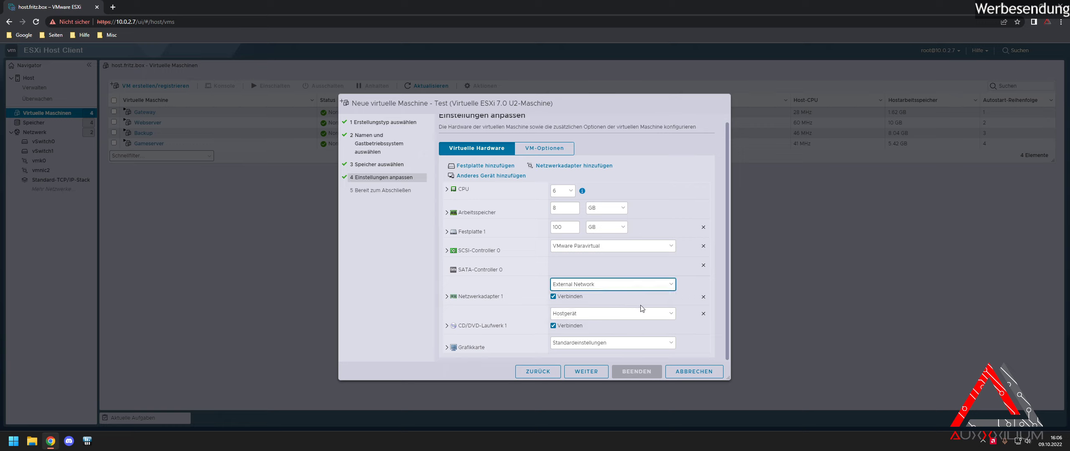
{"action": "left_click", "coordinate": [703, 314]}
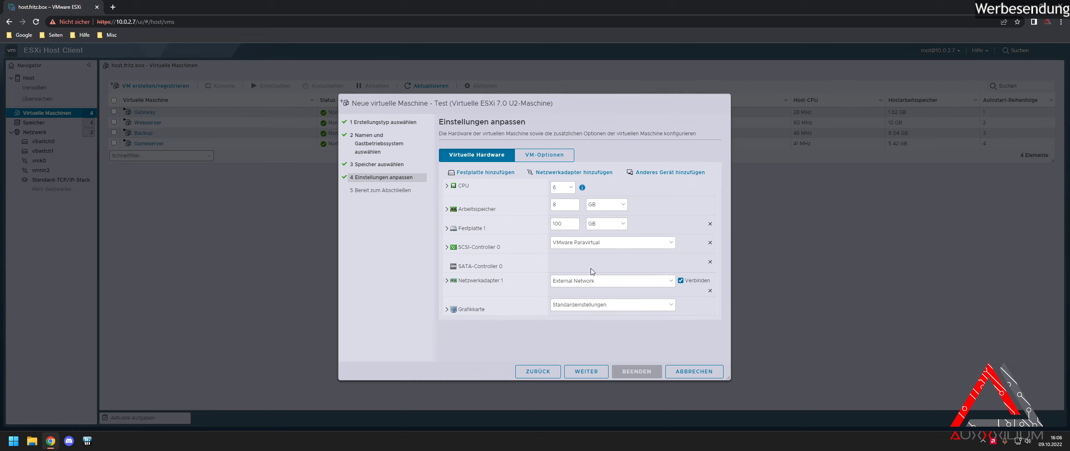
Step: Disable UEFI secure boot in the virtual machine's start options and finish creating the virtual machine
{"action": "left_click", "coordinate": [549, 159]}
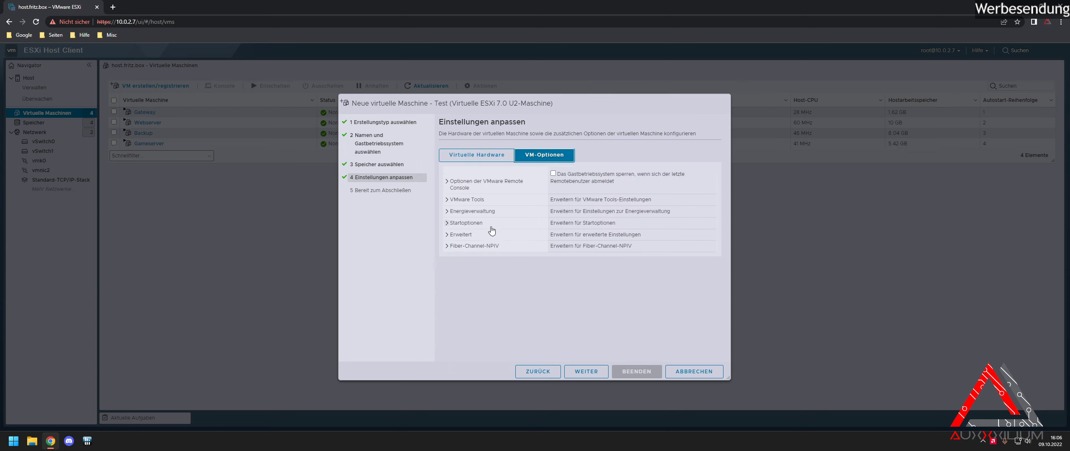
{"action": "left_click", "coordinate": [491, 227]}
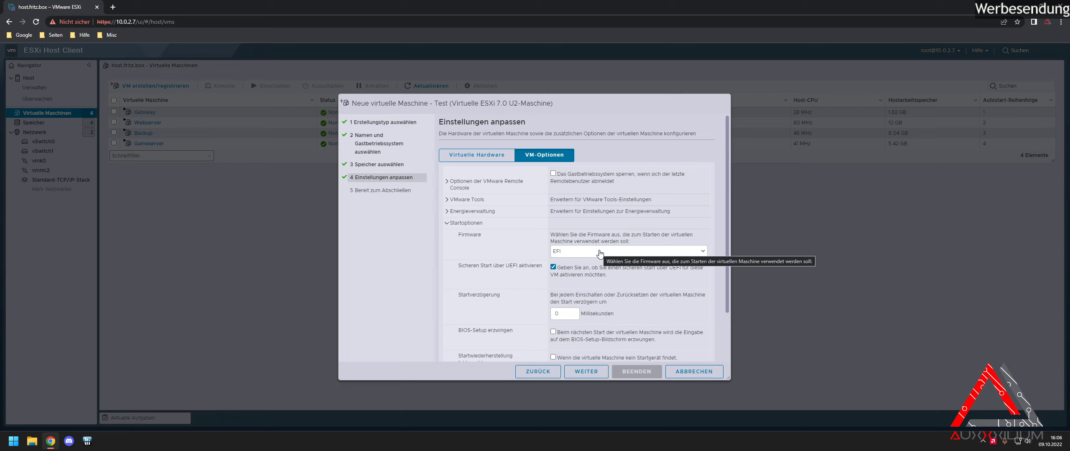
{"action": "left_click", "coordinate": [553, 267]}
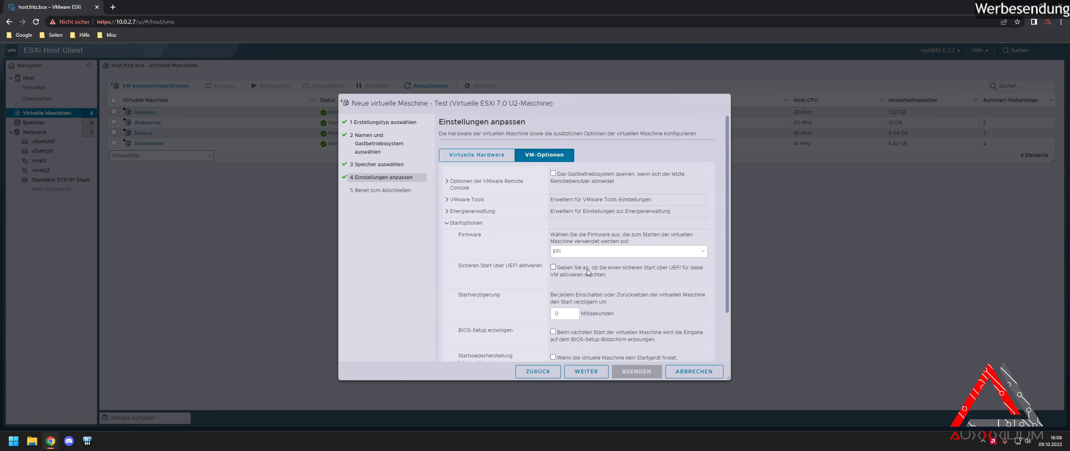
{"action": "scroll", "coordinate": [637, 274], "scroll_direction": "down", "scroll_amount": 2}
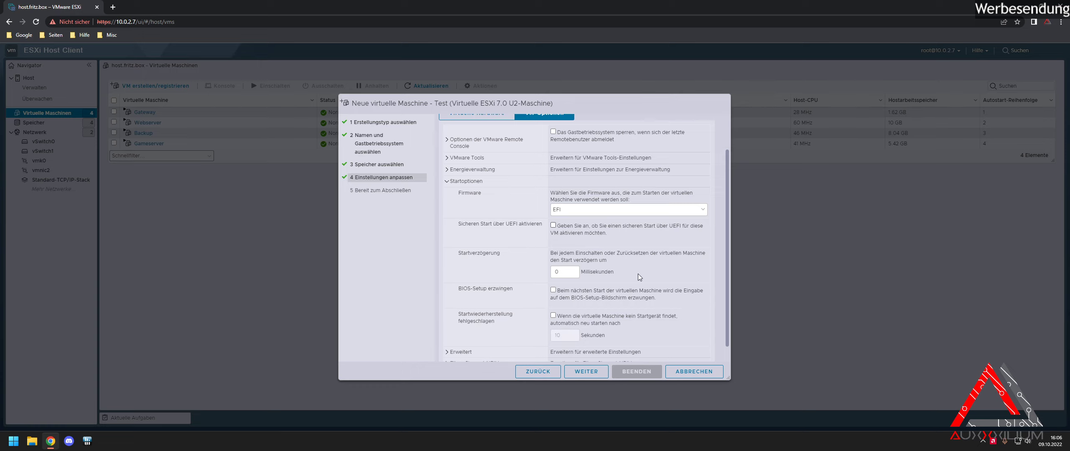
{"action": "left_click", "coordinate": [592, 371]}
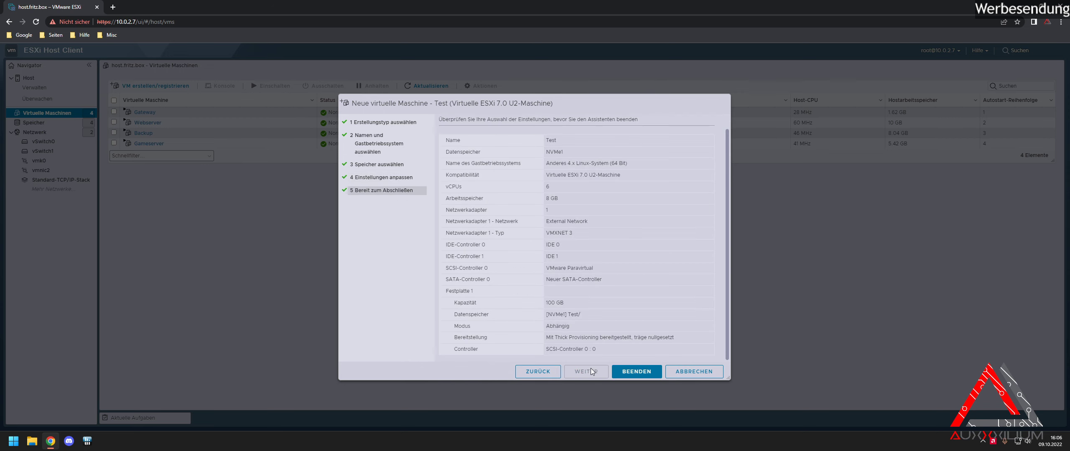
{"action": "left_click", "coordinate": [636, 371]}
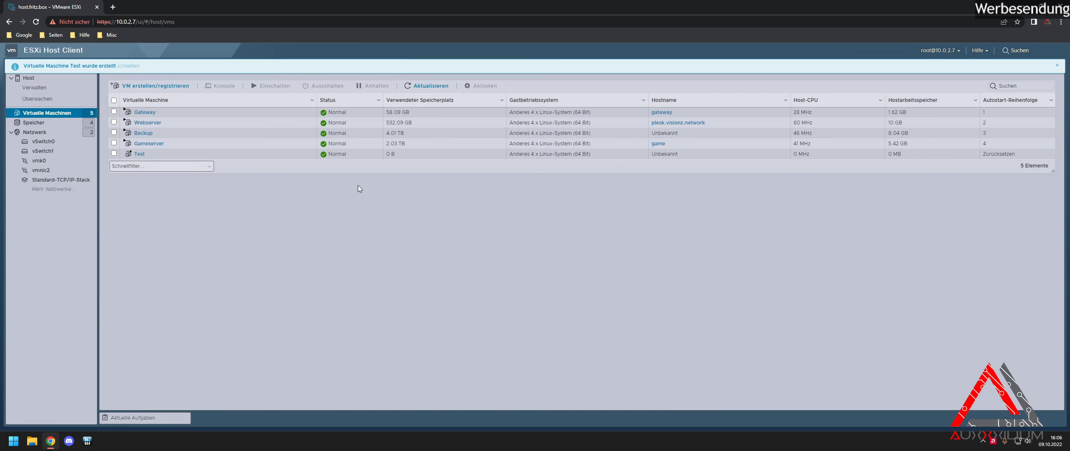
Step: Edit the settings of the Test virtual machine and start adding an existing hard disk, browsing to the Test folder on NVMe1
{"action": "left_click", "coordinate": [284, 154]}
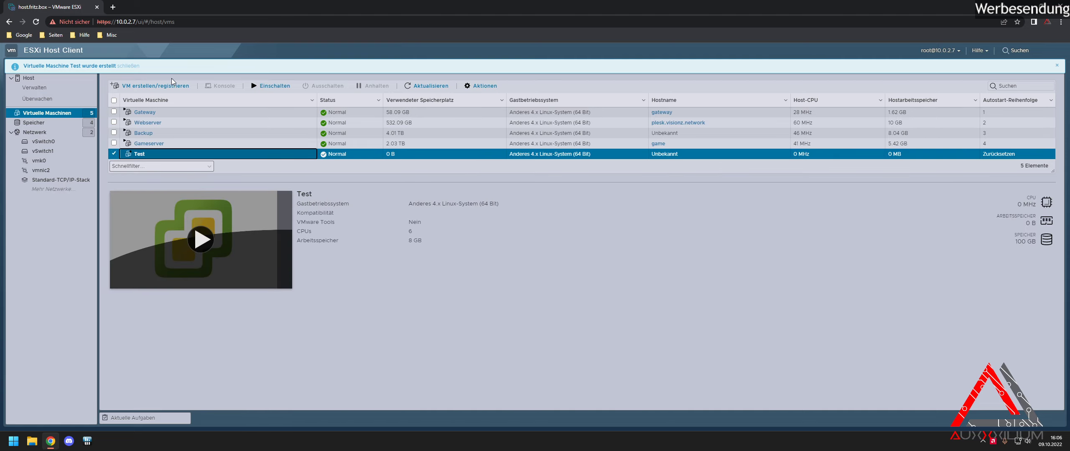
{"action": "left_click", "coordinate": [481, 86]}
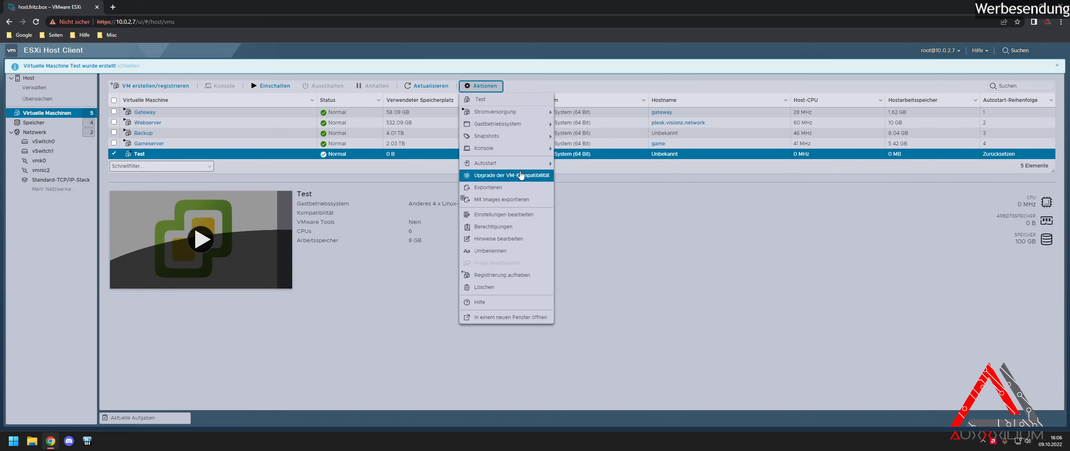
{"action": "left_click", "coordinate": [513, 214]}
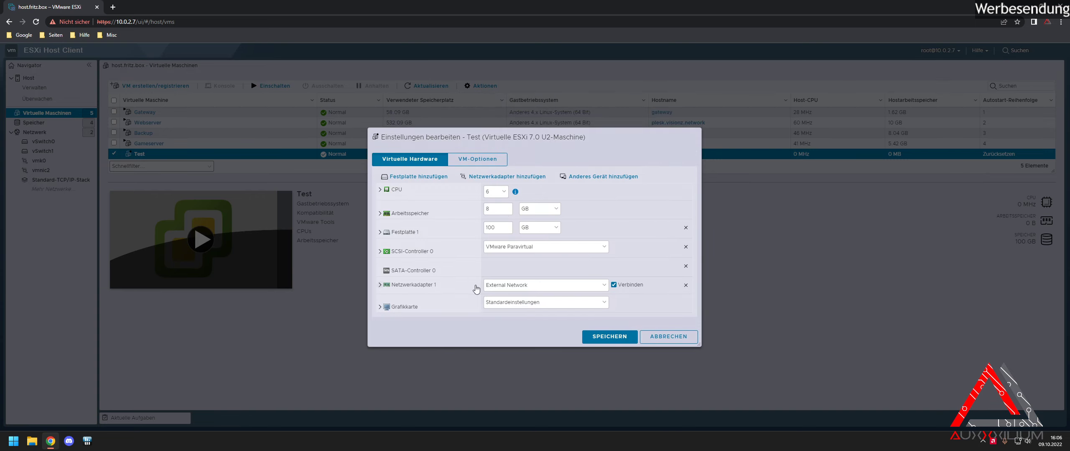
{"action": "left_click", "coordinate": [415, 179]}
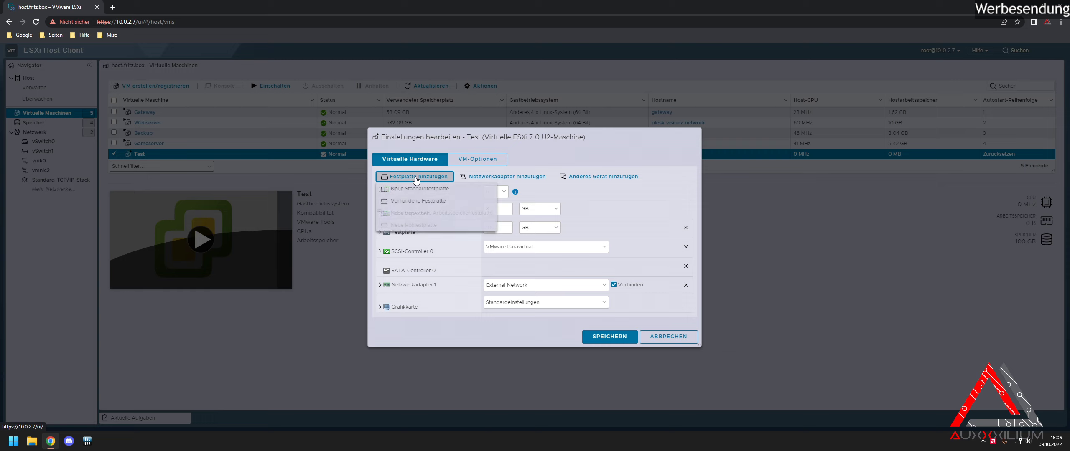
{"action": "left_click", "coordinate": [429, 201]}
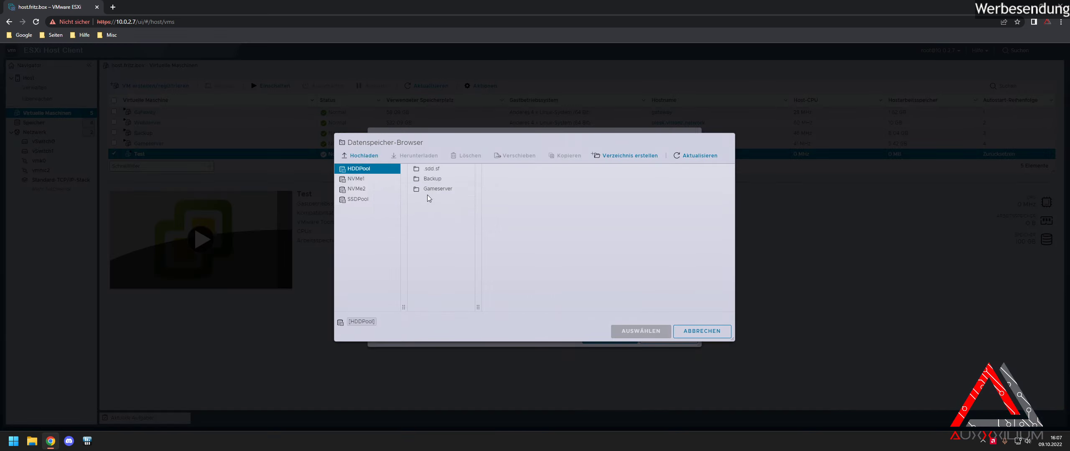
{"action": "left_click", "coordinate": [370, 180]}
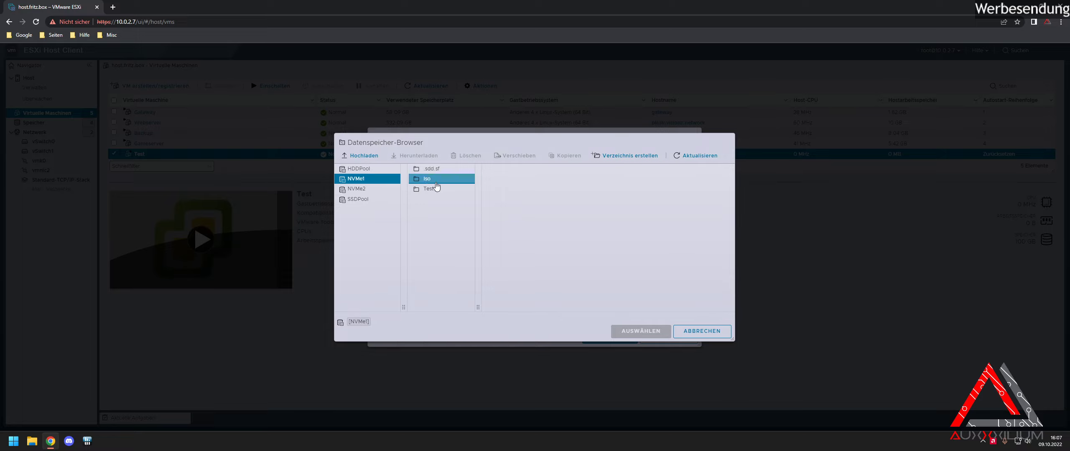
{"action": "left_click", "coordinate": [426, 190]}
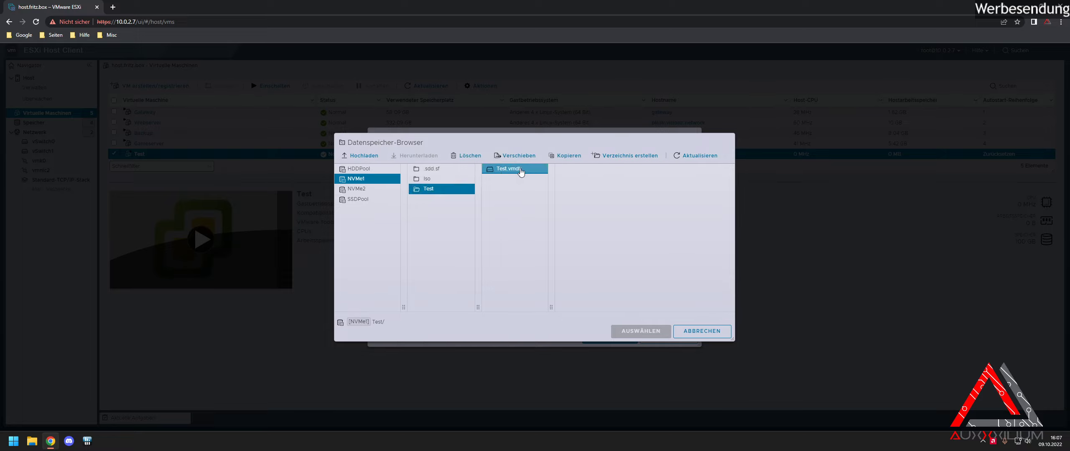
{"action": "left_click", "coordinate": [362, 156]}
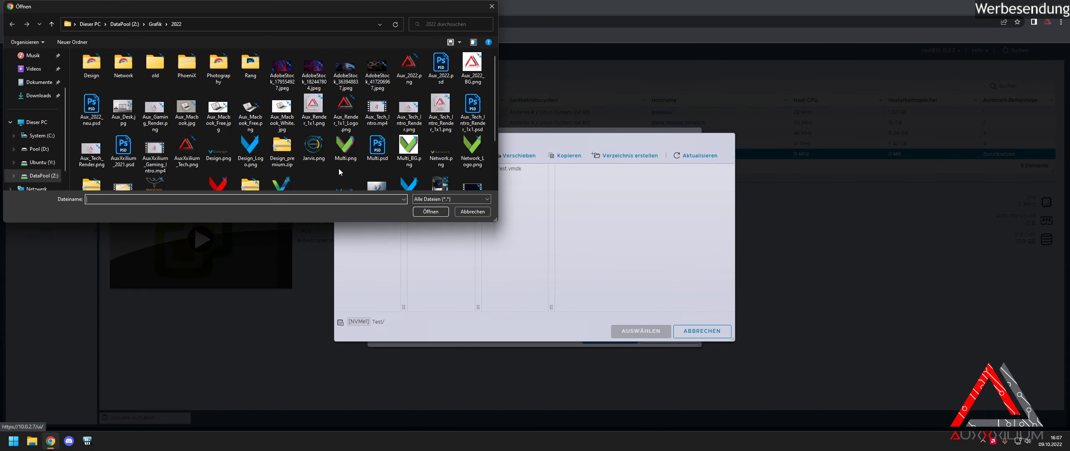
{"action": "left_click", "coordinate": [39, 95]}
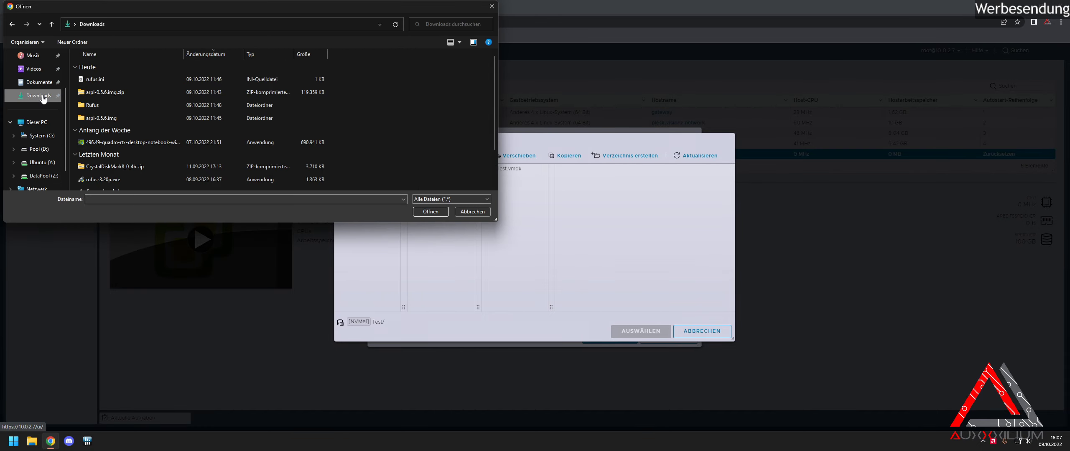
{"action": "left_click", "coordinate": [139, 119]}
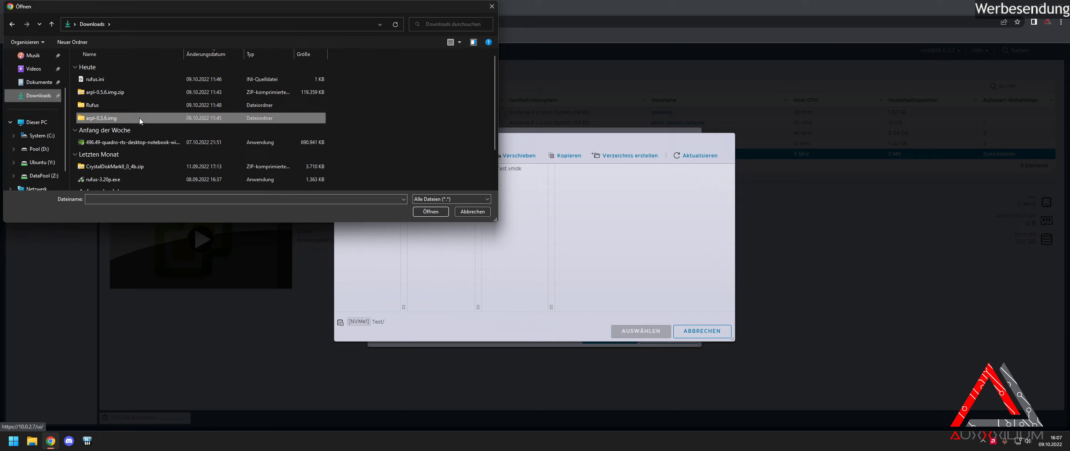
{"action": "double_click", "coordinate": [138, 118]}
{"action": "left_click", "coordinate": [38, 96]}
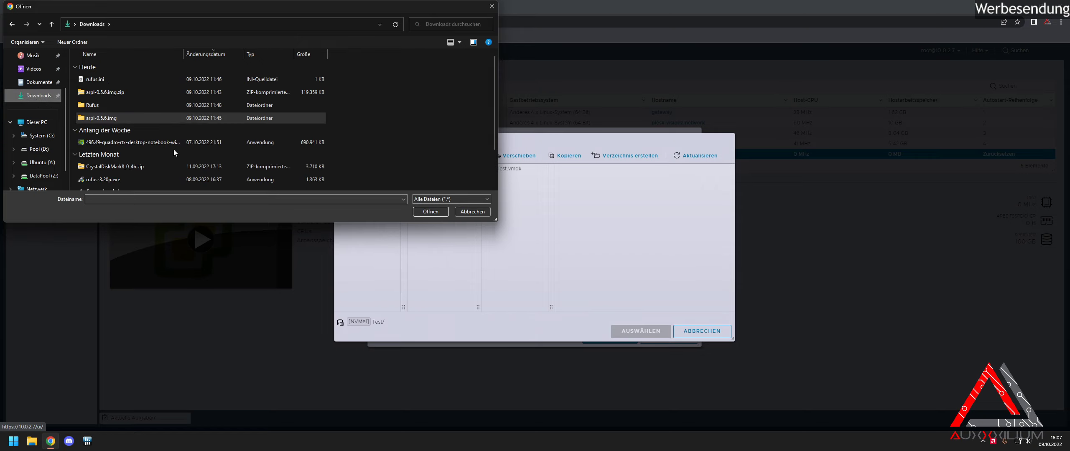
{"action": "left_click", "coordinate": [463, 214]}
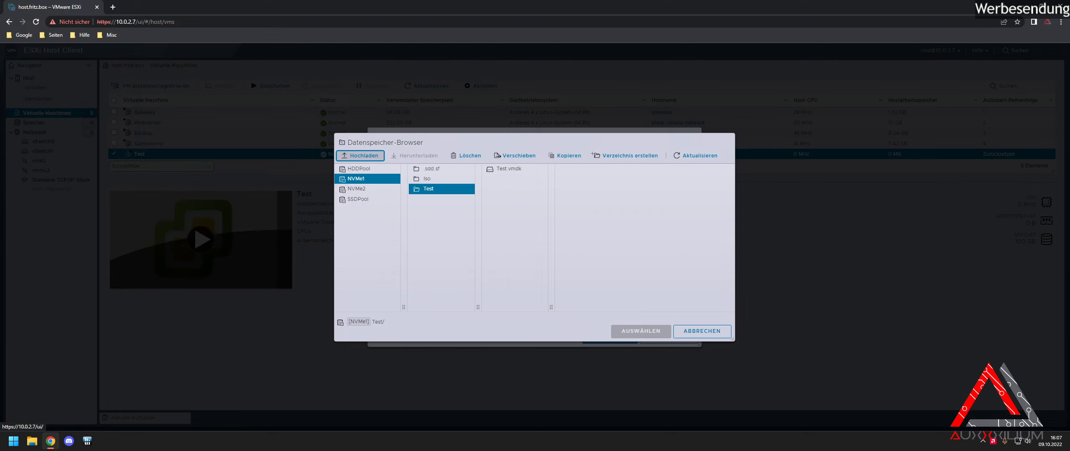
Step: Open the GitHub profile github.com/AuxXxilium in a new browser tab
{"action": "left_click", "coordinate": [112, 7]}
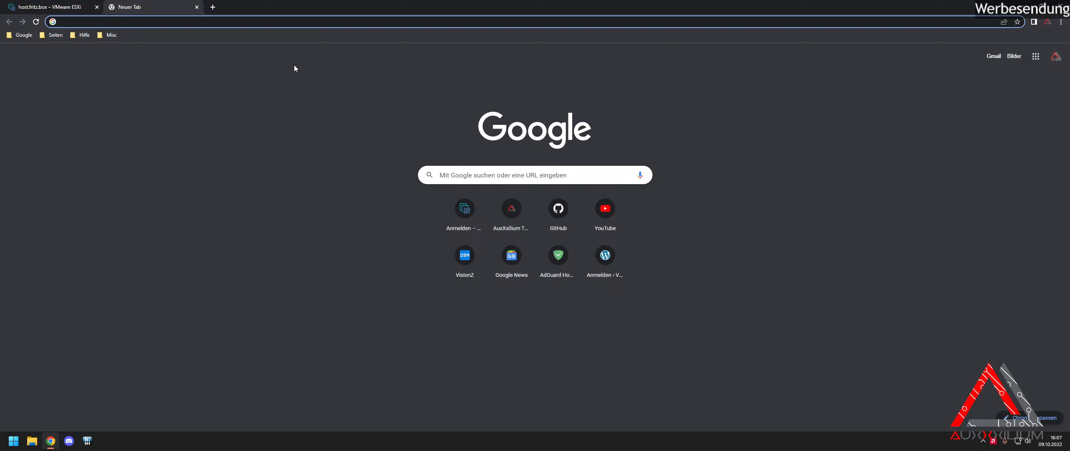
{"action": "type", "text": "github.com"}
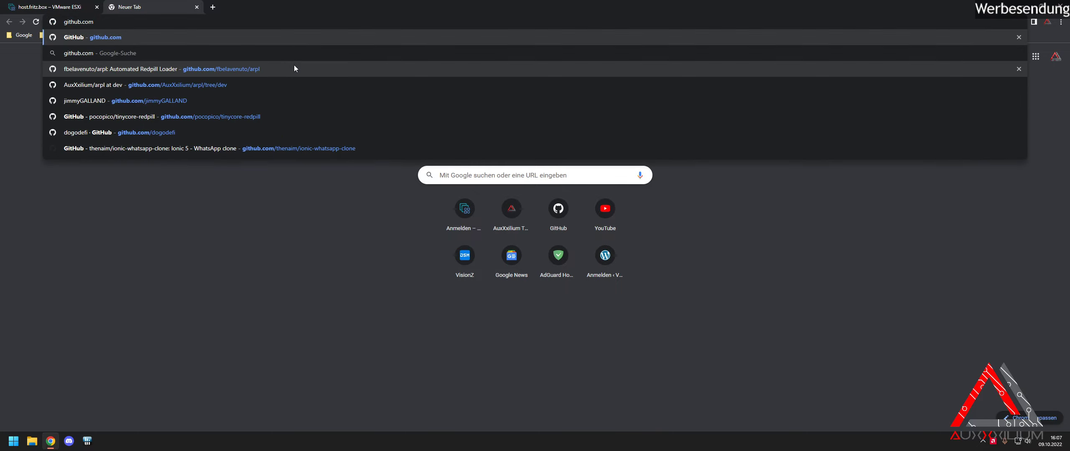
{"action": "type", "text": "/Aux"}
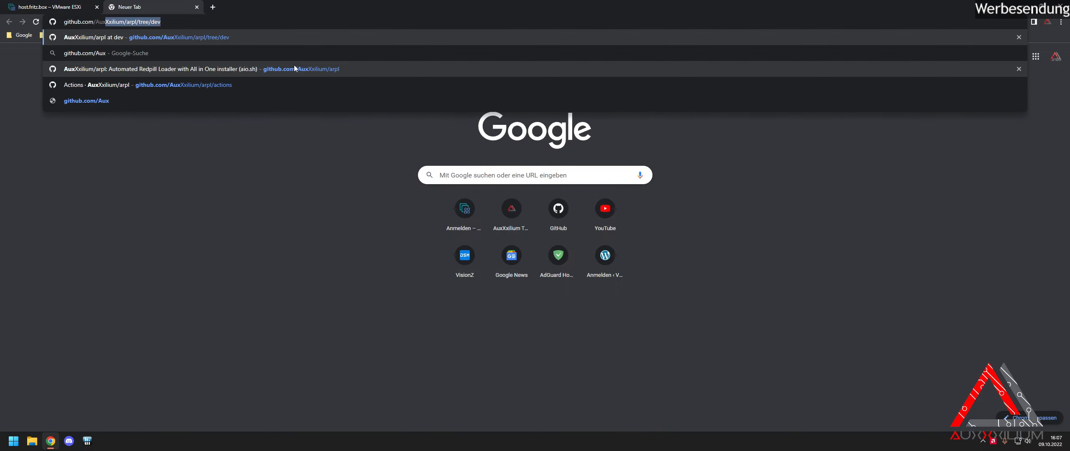
{"action": "type", "text": "Xxilium/ar"}
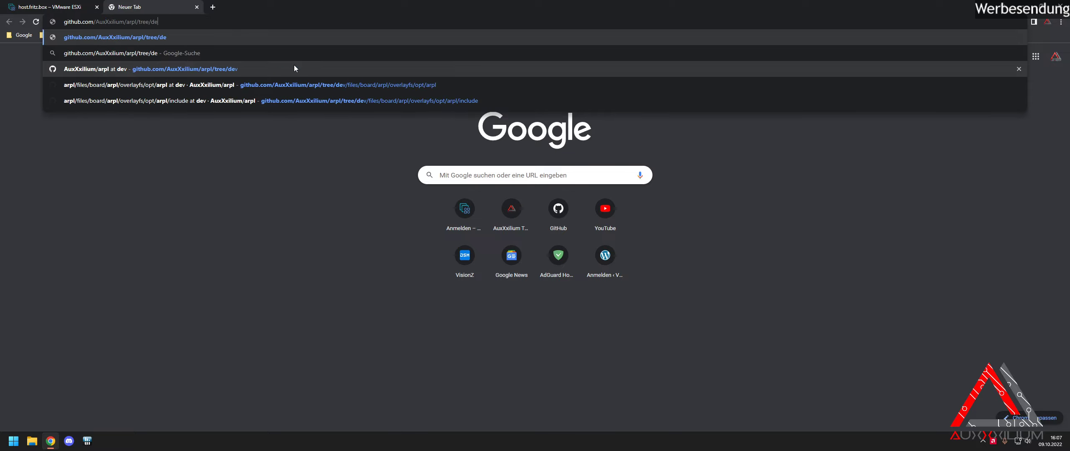
{"action": "key", "text": "BackSpace"}
{"action": "key", "text": "BackSpace"}
{"action": "key", "text": "Return"}
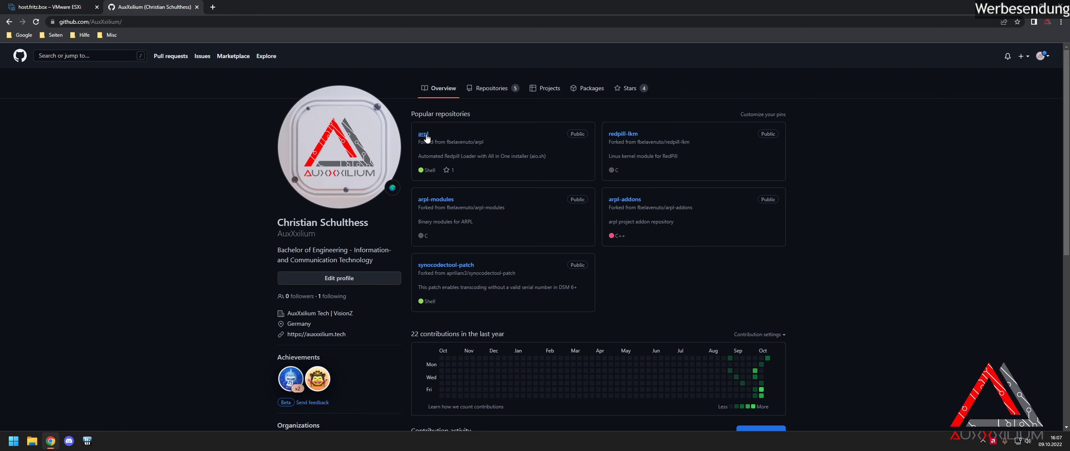
Step: Download arpl-0.5.6.vmdk.zip from the v0.5.6 release of the arpl repository
{"action": "left_click", "coordinate": [424, 135]}
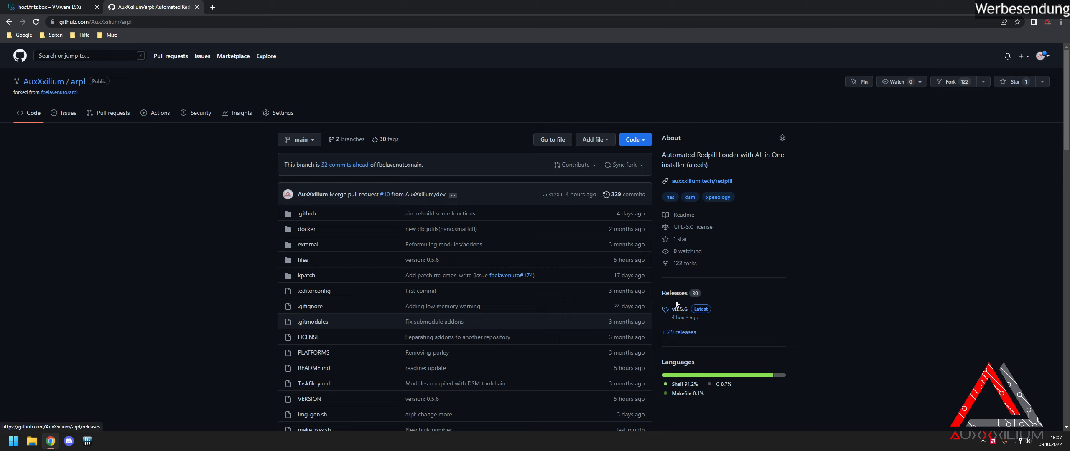
{"action": "left_click", "coordinate": [680, 309]}
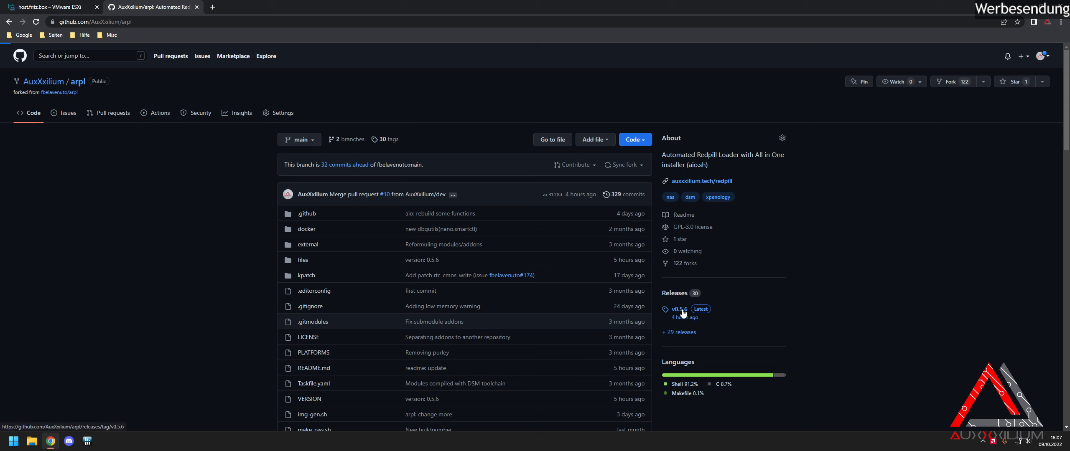
{"action": "scroll", "coordinate": [598, 290], "scroll_direction": "down", "scroll_amount": 3}
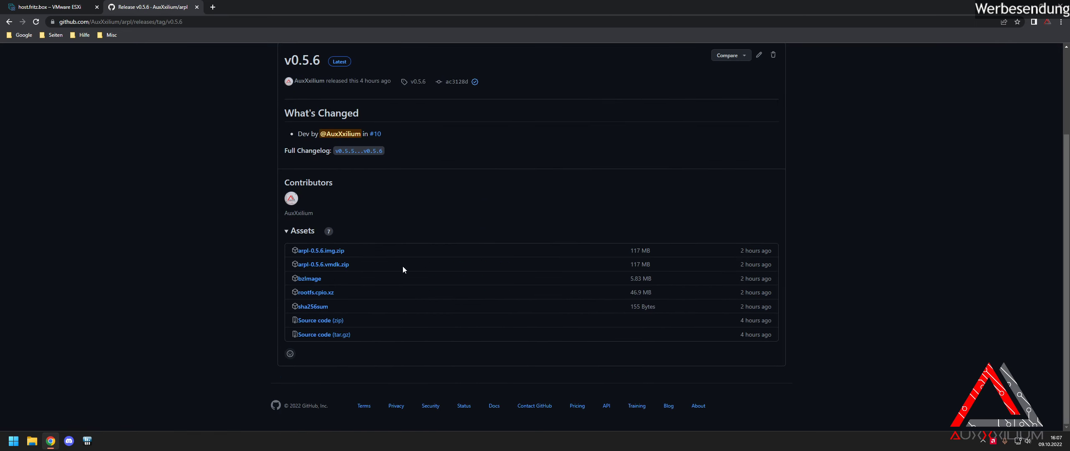
{"action": "left_click", "coordinate": [325, 264]}
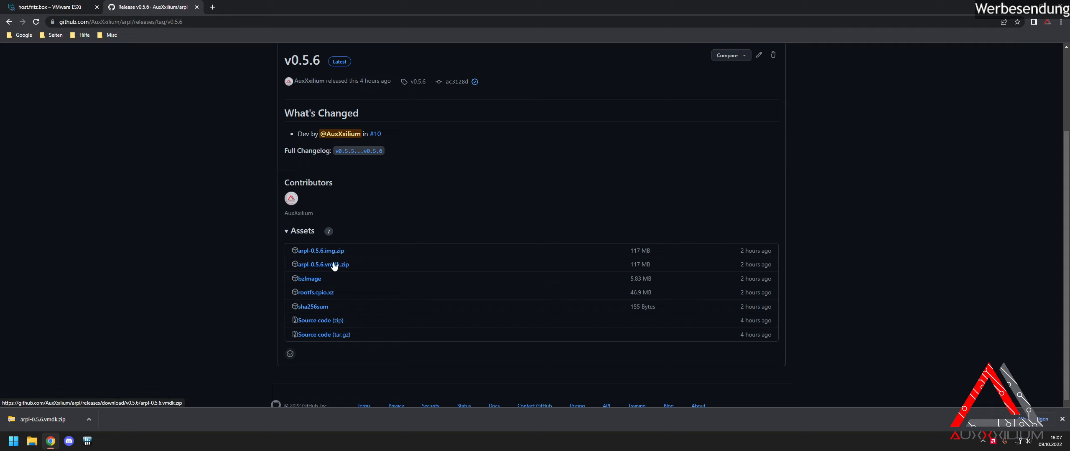
Step: Return to the ESXi Host Client and extract all files from the downloaded arpl-0.5.6.vmdk.zip
{"action": "left_click", "coordinate": [50, 7]}
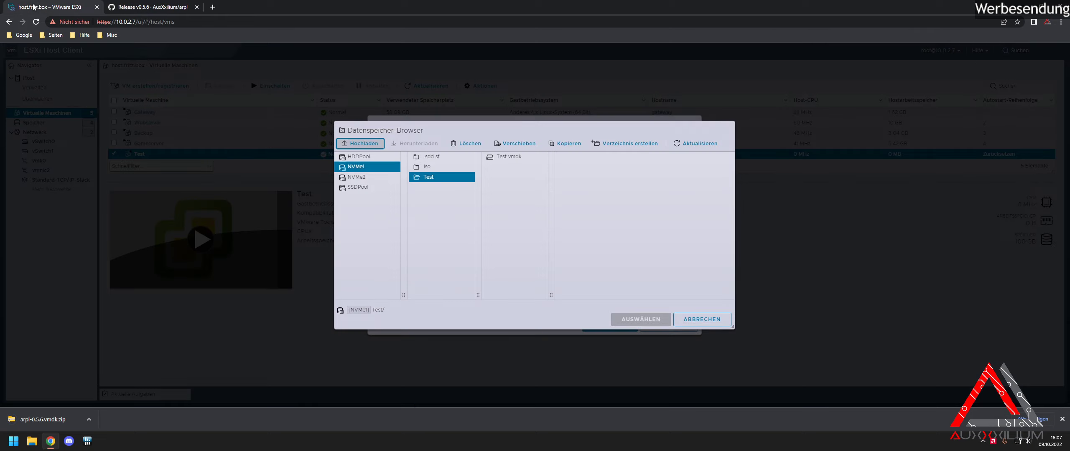
{"action": "left_click", "coordinate": [46, 419]}
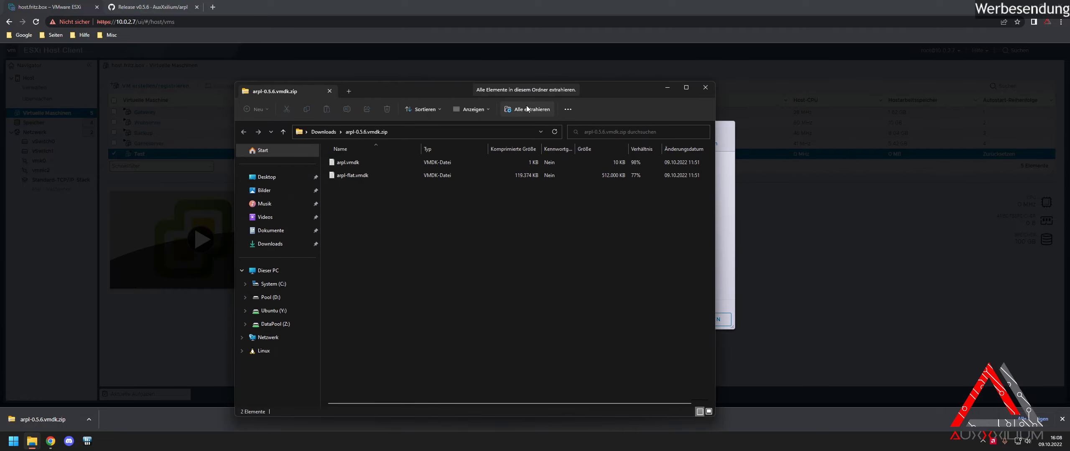
{"action": "left_click", "coordinate": [527, 109]}
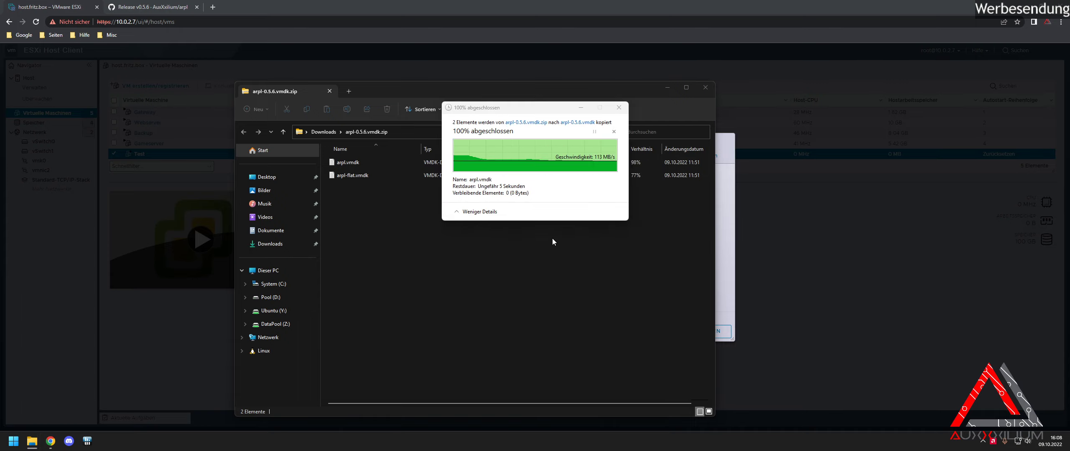
{"action": "left_click", "coordinate": [706, 87]}
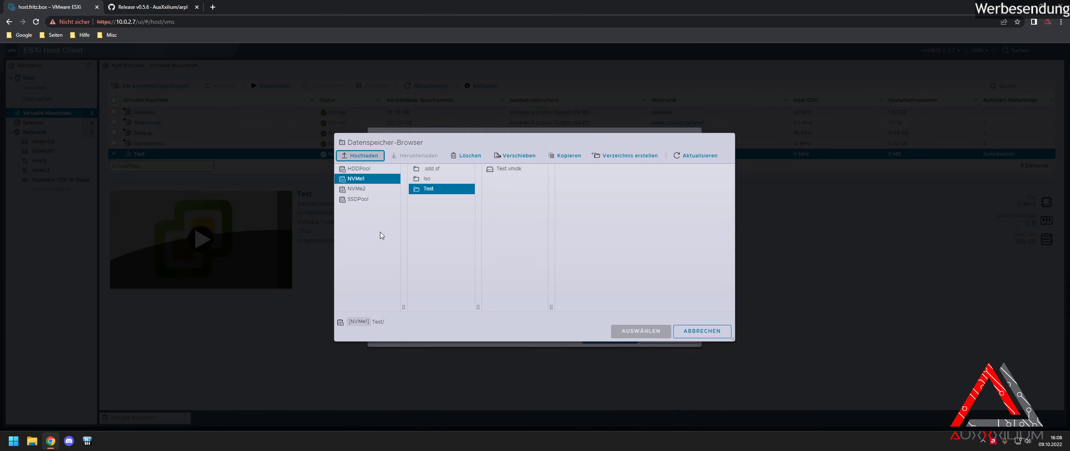
Step: Upload arpl.vmdk from the arpl-0.5.6.vmdk folder in Downloads to the Test folder on NVMe1
{"action": "left_click", "coordinate": [360, 156]}
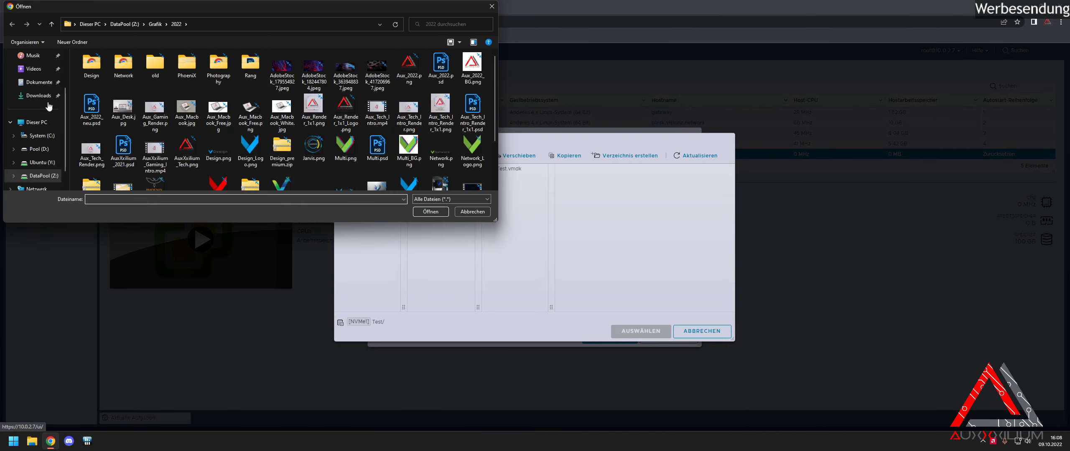
{"action": "left_click", "coordinate": [33, 96]}
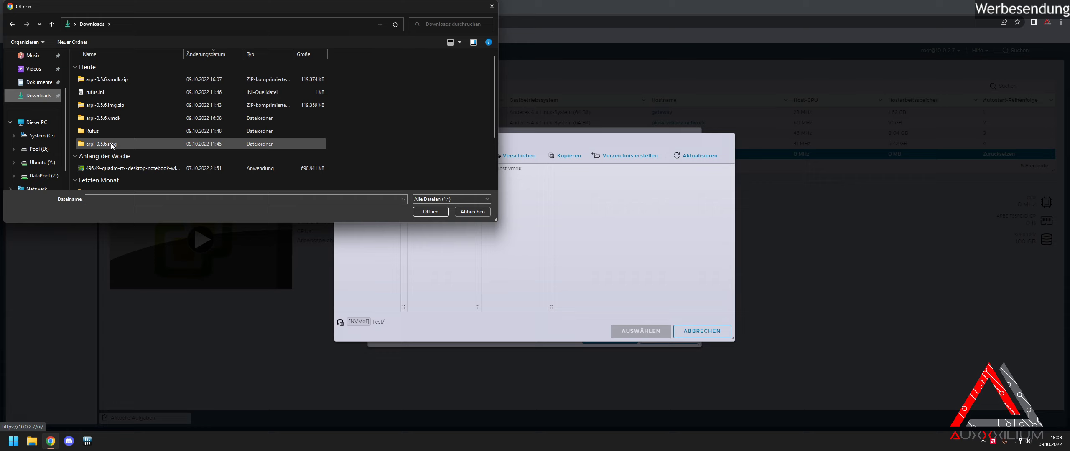
{"action": "double_click", "coordinate": [124, 118]}
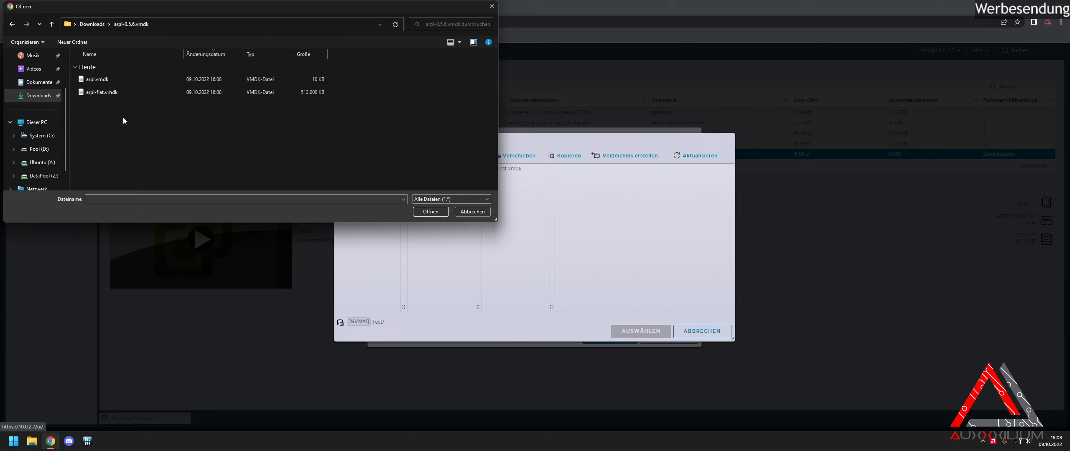
{"action": "left_click", "coordinate": [132, 78]}
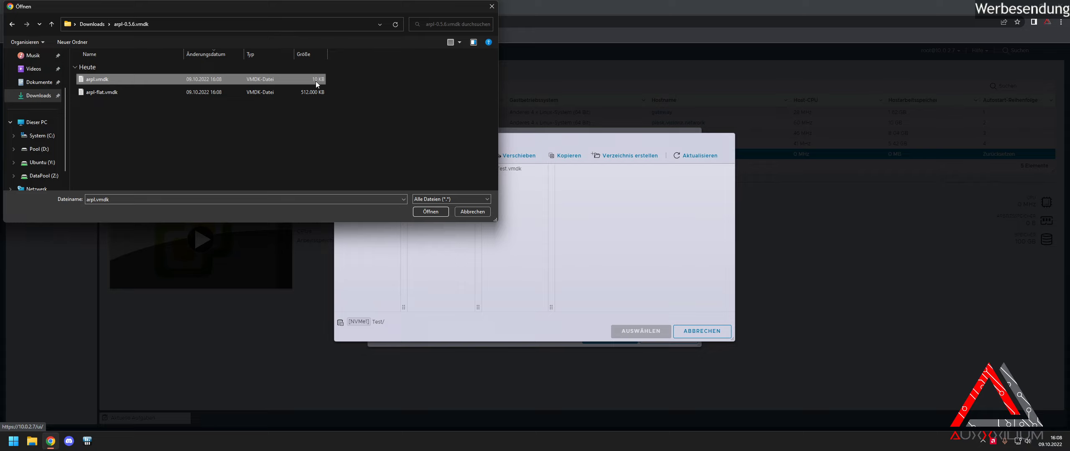
{"action": "left_click", "coordinate": [423, 211]}
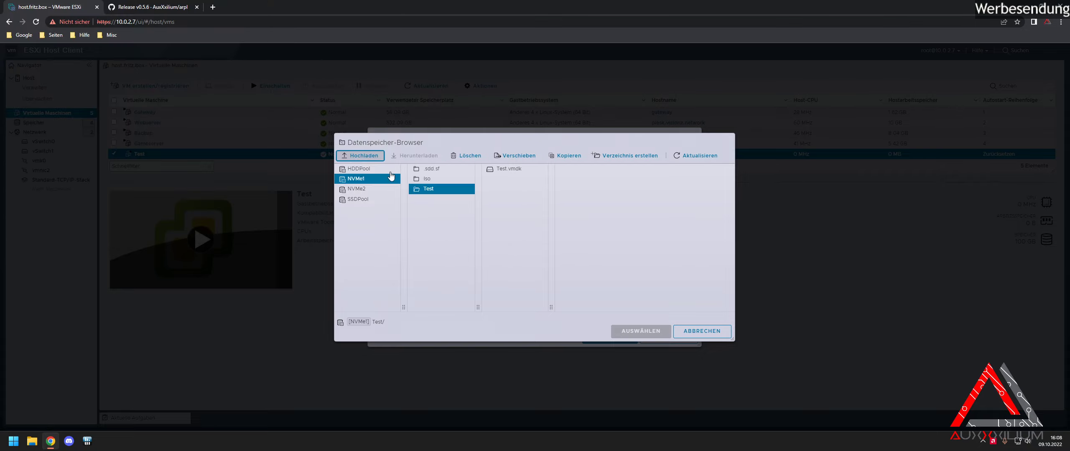
Step: Upload arpl-flat.vmdk to the same Test folder on the datastore
{"action": "left_click", "coordinate": [360, 155]}
{"action": "left_click", "coordinate": [102, 94]}
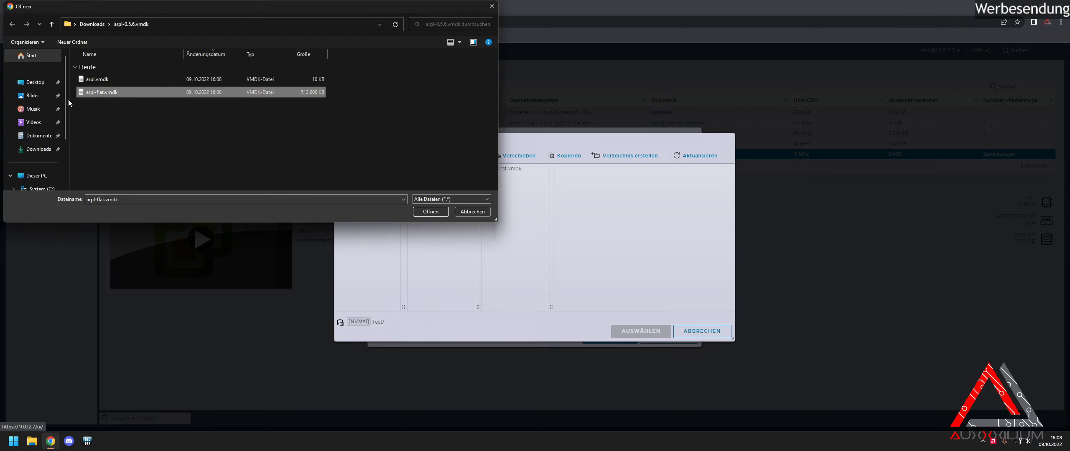
{"action": "left_click", "coordinate": [431, 211]}
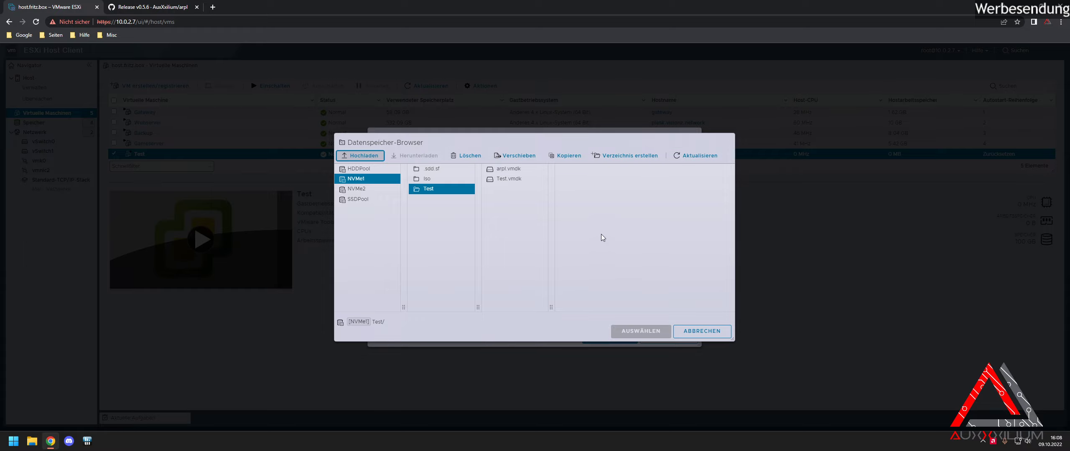
Step: Choose the uploaded arpl.vmdk as the existing hard disk for the virtual machine
{"action": "left_click", "coordinate": [510, 179]}
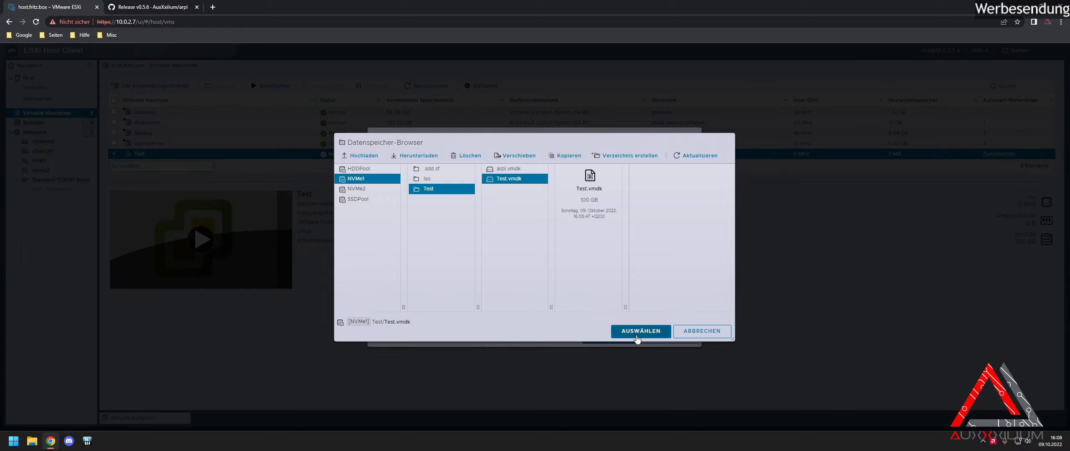
{"action": "left_click", "coordinate": [509, 169]}
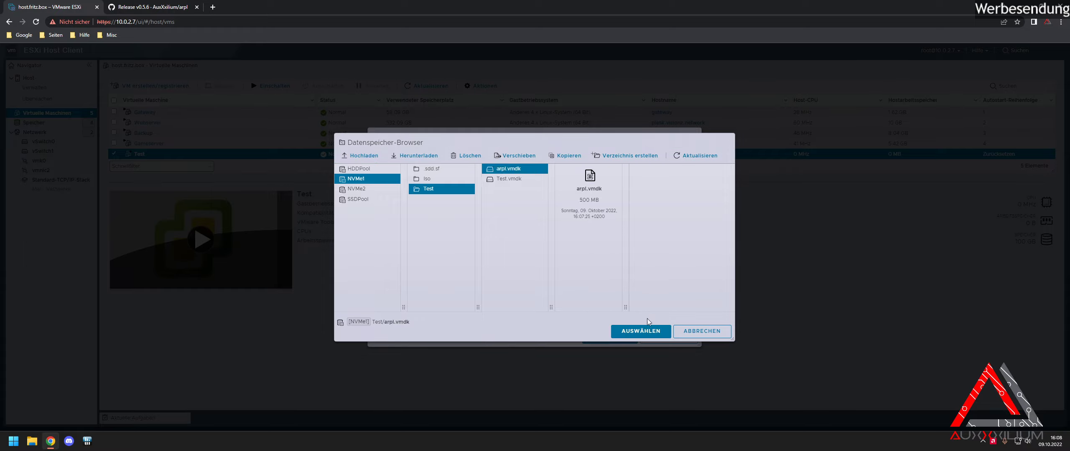
{"action": "left_click", "coordinate": [645, 331]}
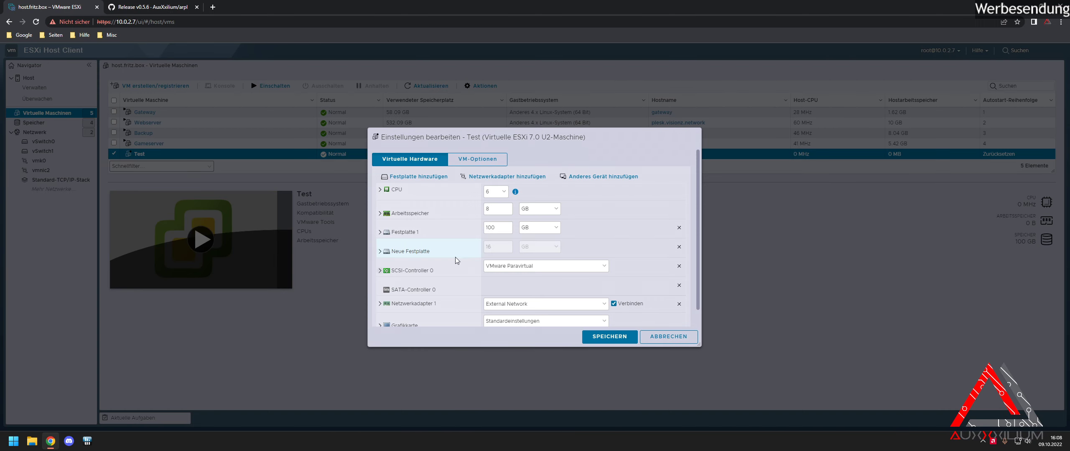
Step: Inspect the detail settings of the newly added hard disk and remove that disk from the virtual machine
{"action": "left_click", "coordinate": [427, 256]}
{"action": "scroll", "coordinate": [464, 261], "scroll_direction": "down", "scroll_amount": 2}
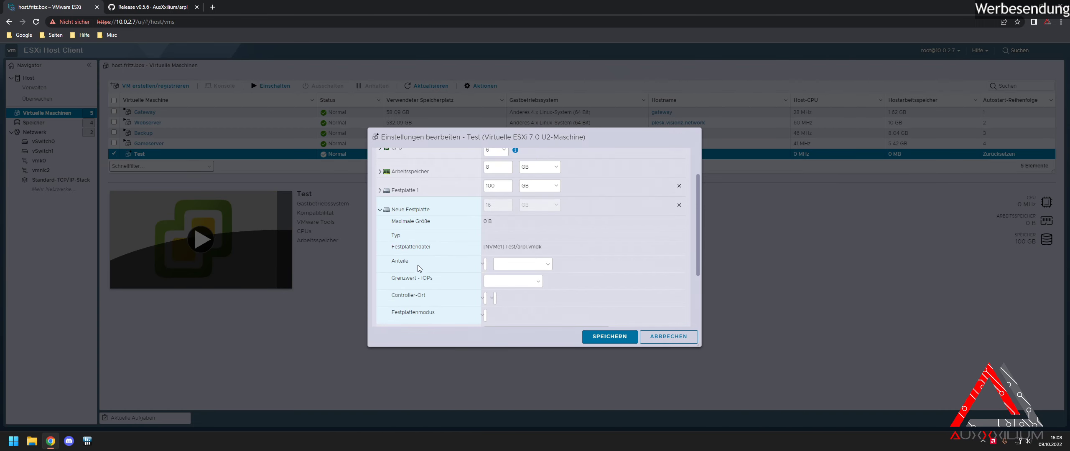
{"action": "left_click", "coordinate": [596, 337]}
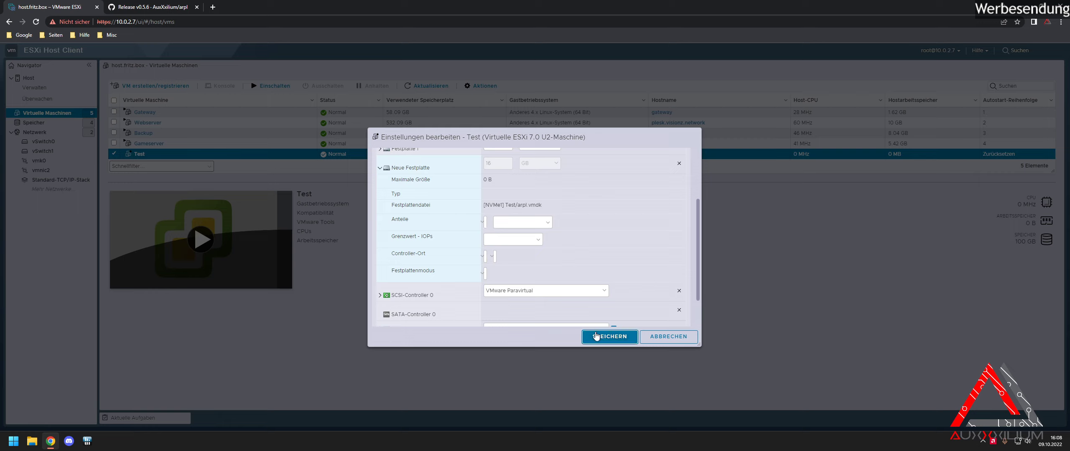
{"action": "left_click", "coordinate": [485, 222]}
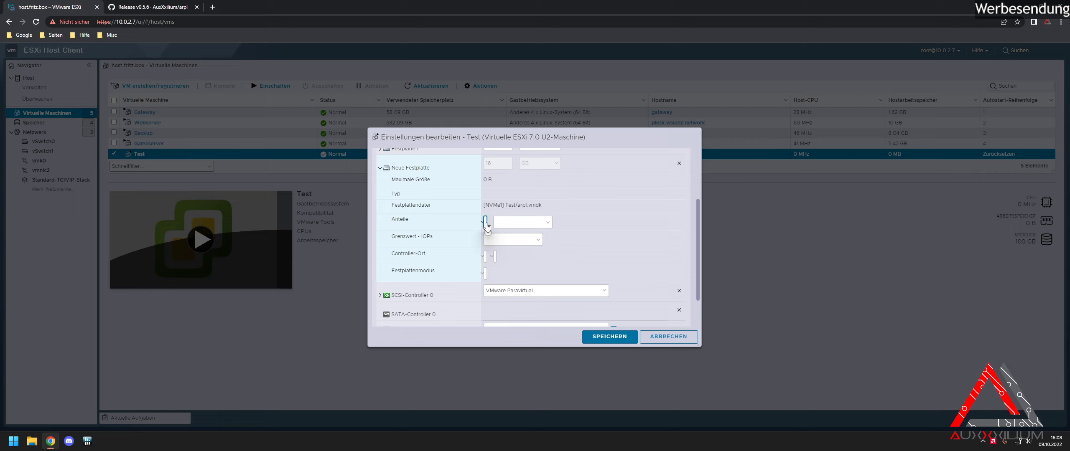
{"action": "key", "text": "Tab"}
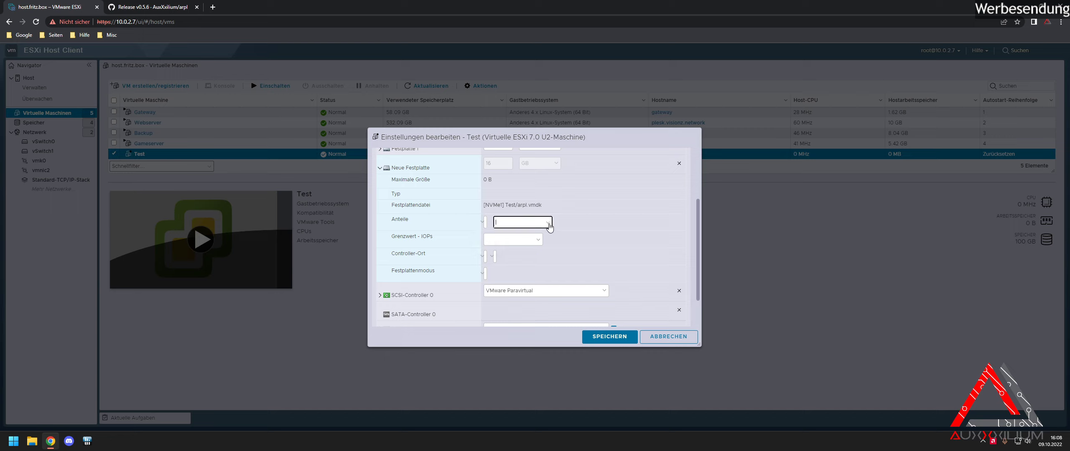
{"action": "scroll", "coordinate": [487, 213], "scroll_direction": "down", "scroll_amount": 1}
{"action": "scroll", "coordinate": [487, 213], "scroll_direction": "up", "scroll_amount": 2}
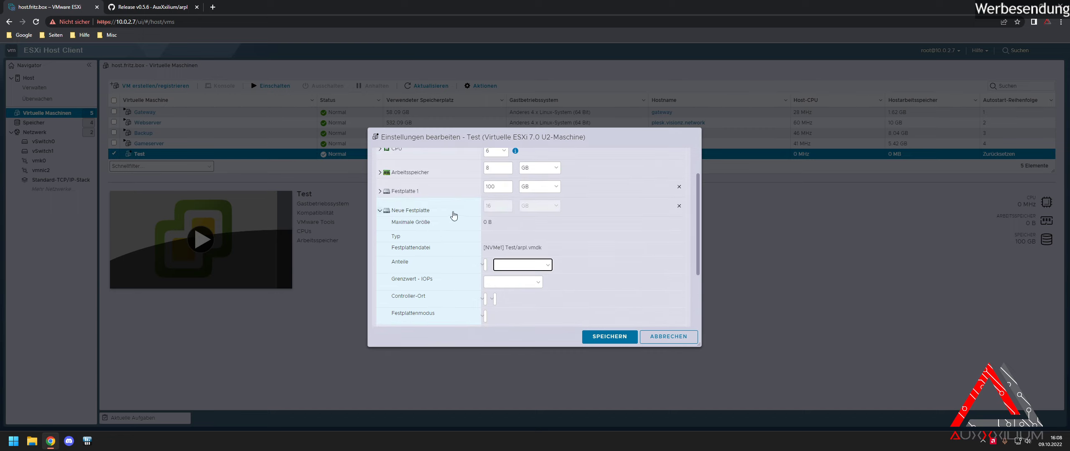
{"action": "left_click", "coordinate": [678, 208]}
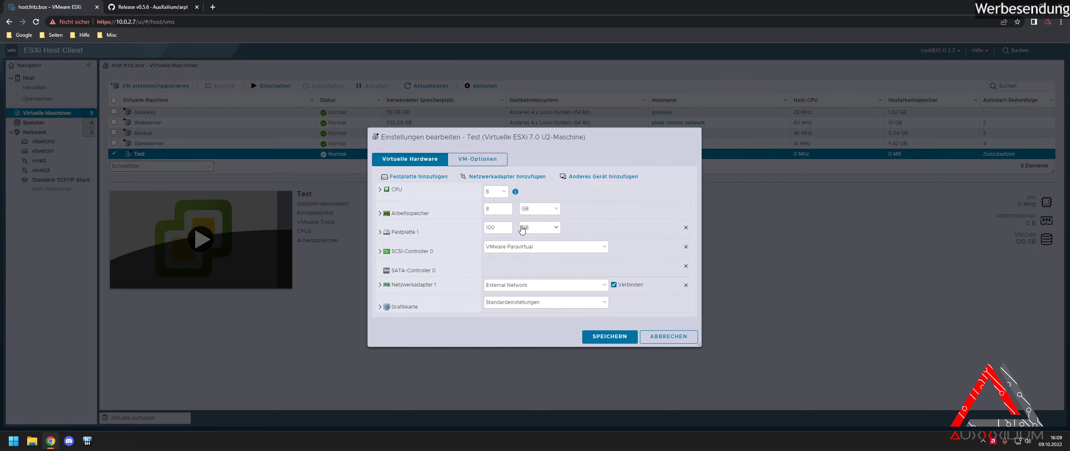
Step: Try to attach arpl.vmdk from the Test folder on NVMe1 to the virtual machine as an existing hard disk again
{"action": "left_click", "coordinate": [438, 177]}
{"action": "left_click", "coordinate": [442, 201]}
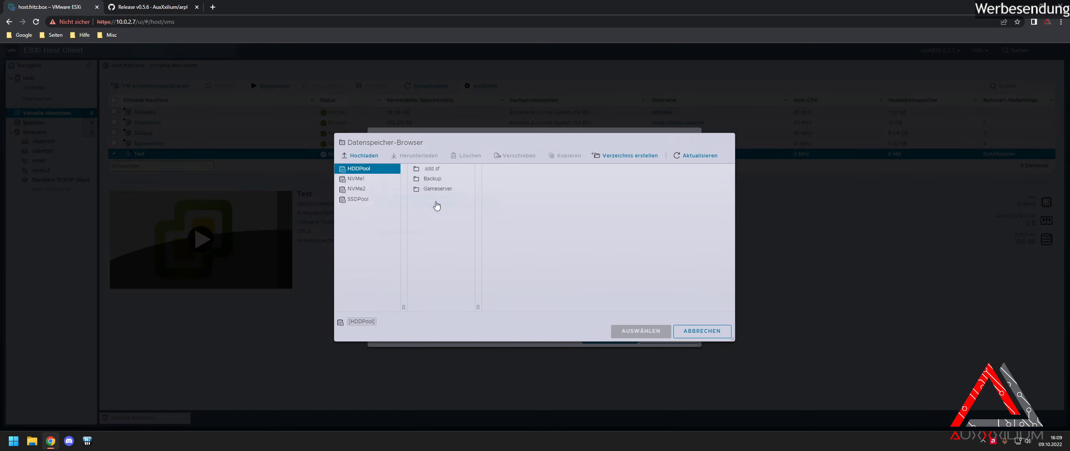
{"action": "left_click", "coordinate": [372, 180]}
{"action": "left_click", "coordinate": [428, 188]}
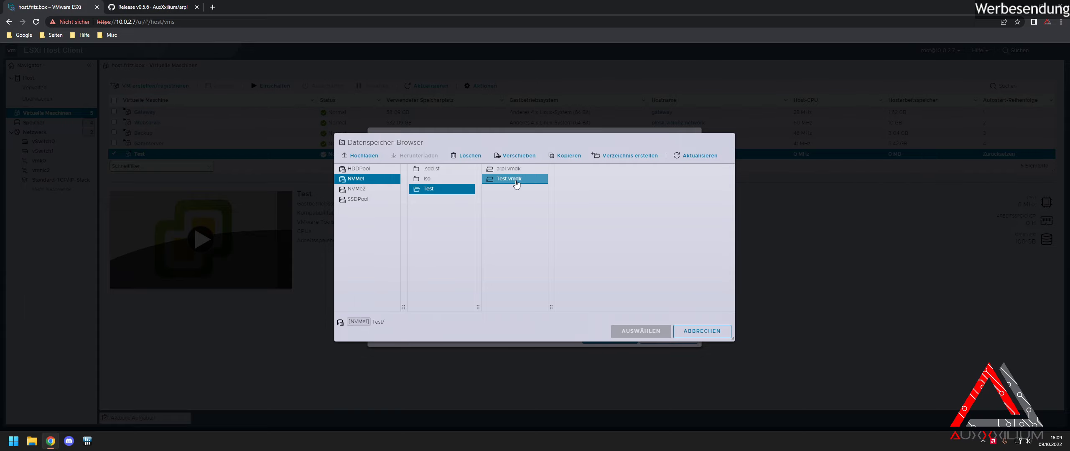
{"action": "left_click", "coordinate": [508, 169]}
{"action": "left_click", "coordinate": [640, 331]}
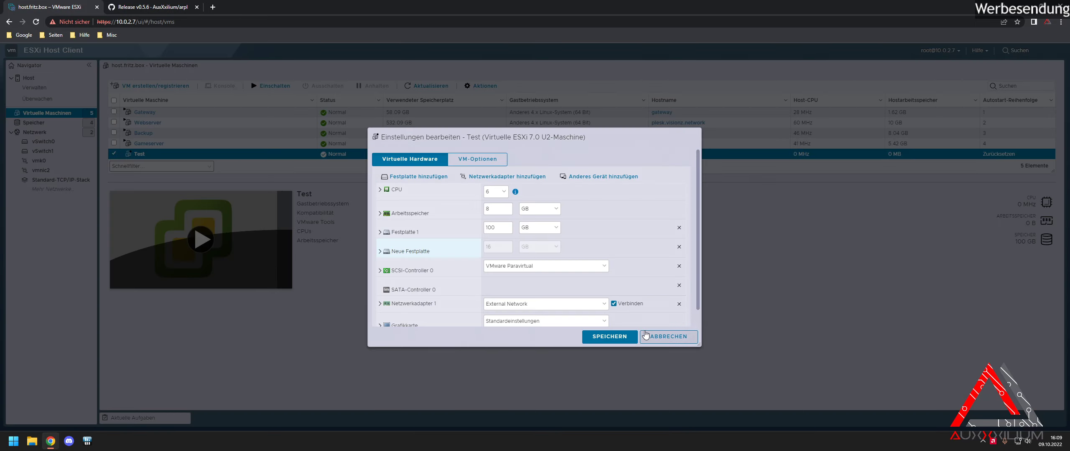
{"action": "left_click", "coordinate": [435, 252]}
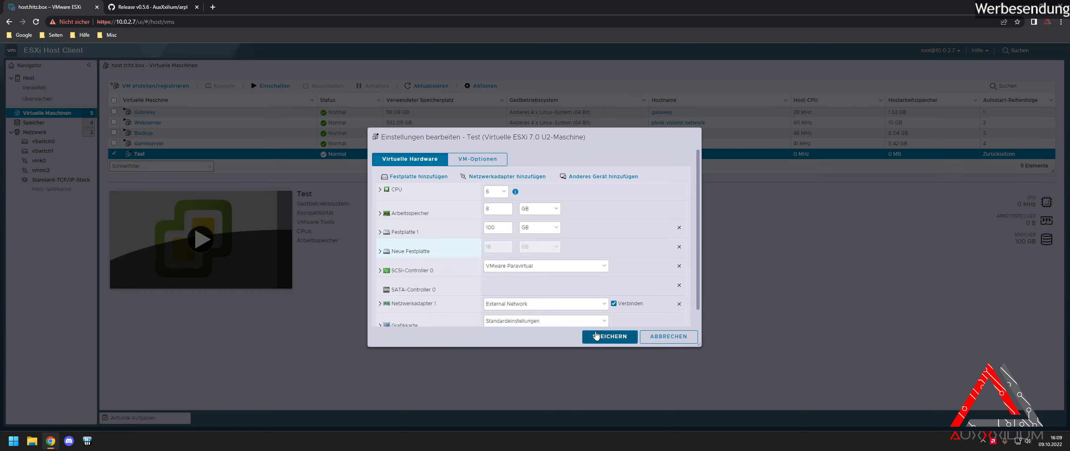
{"action": "scroll", "coordinate": [621, 259], "scroll_direction": "down", "scroll_amount": 1}
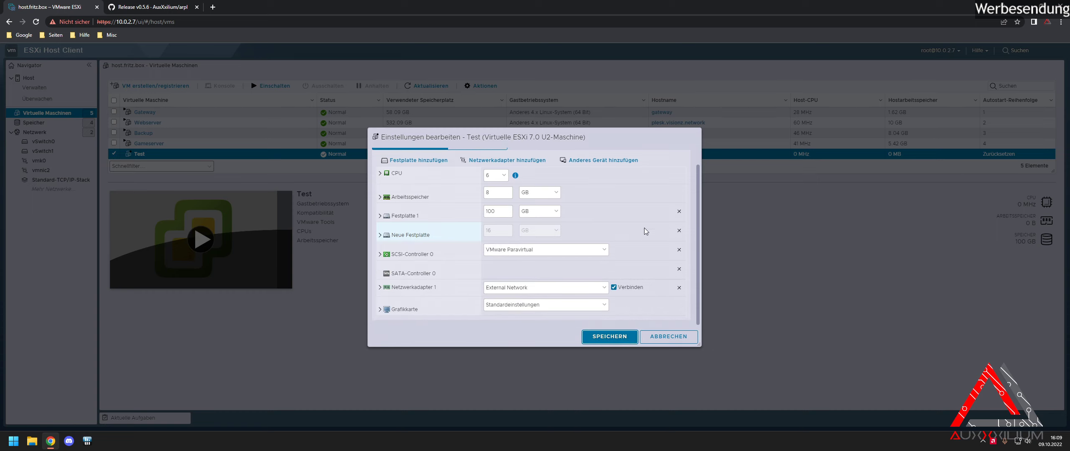
{"action": "left_click", "coordinate": [669, 337]}
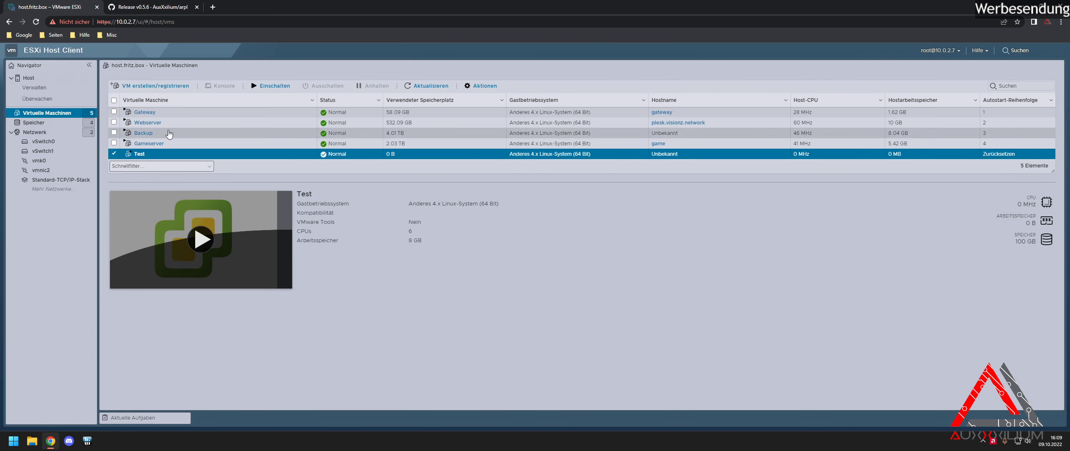
Step: Open the configuration parameters from the advanced VM options in the settings of the Test virtual machine
{"action": "right_click", "coordinate": [170, 153]}
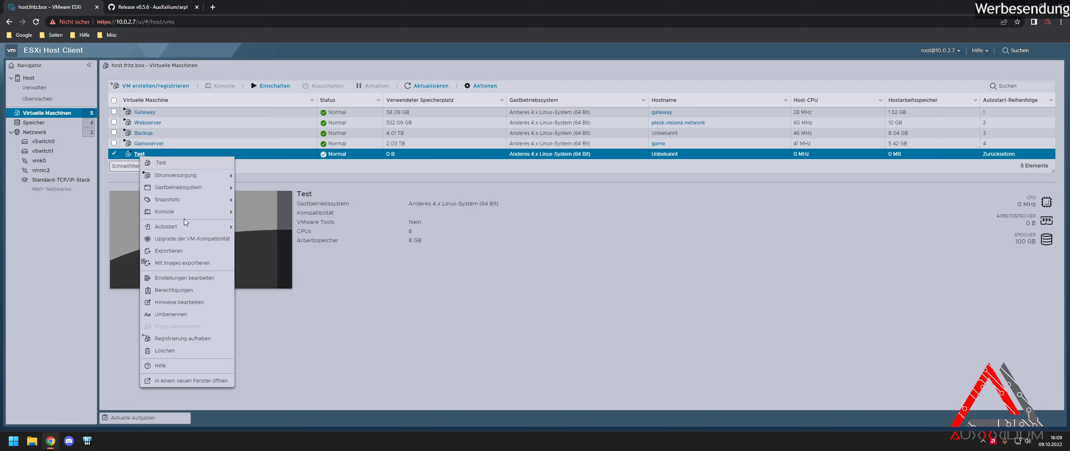
{"action": "left_click", "coordinate": [199, 278]}
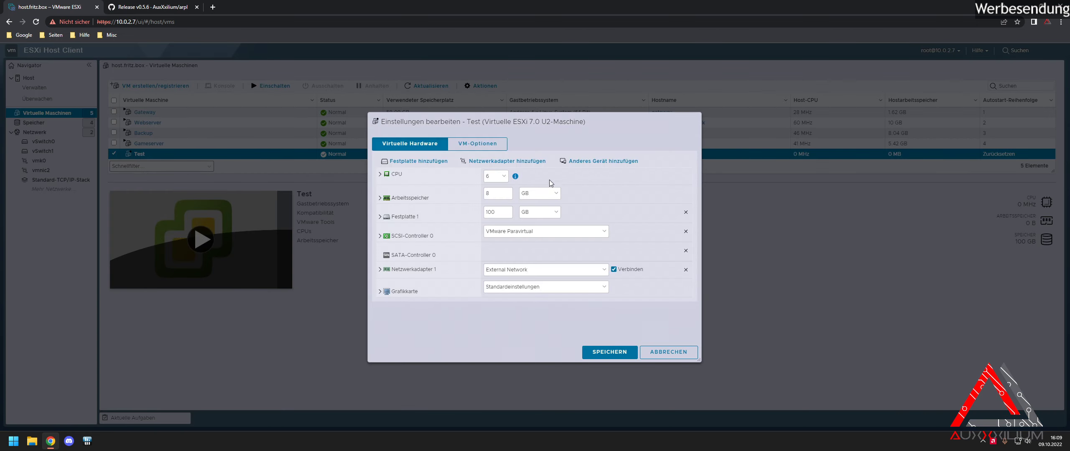
{"action": "left_click", "coordinate": [477, 209]}
{"action": "left_click", "coordinate": [398, 201]}
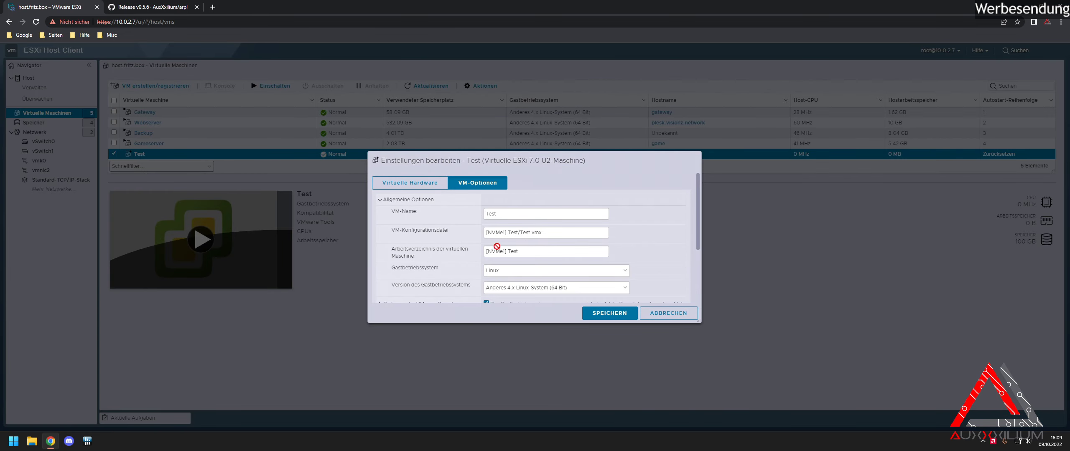
{"action": "scroll", "coordinate": [426, 274], "scroll_direction": "down", "scroll_amount": 3}
{"action": "scroll", "coordinate": [427, 274], "scroll_direction": "up", "scroll_amount": 2}
{"action": "scroll", "coordinate": [434, 260], "scroll_direction": "down", "scroll_amount": 2}
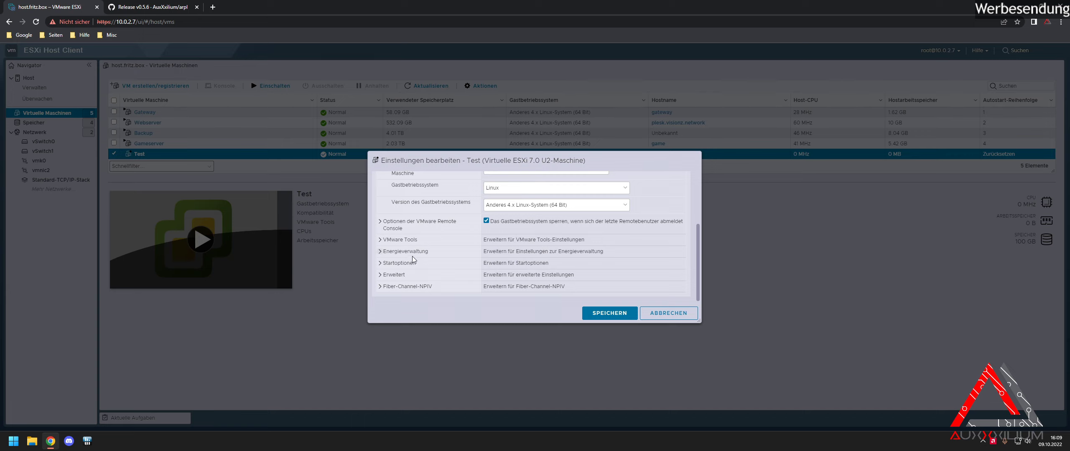
{"action": "left_click", "coordinate": [415, 274]}
{"action": "scroll", "coordinate": [465, 258], "scroll_direction": "down", "scroll_amount": 2}
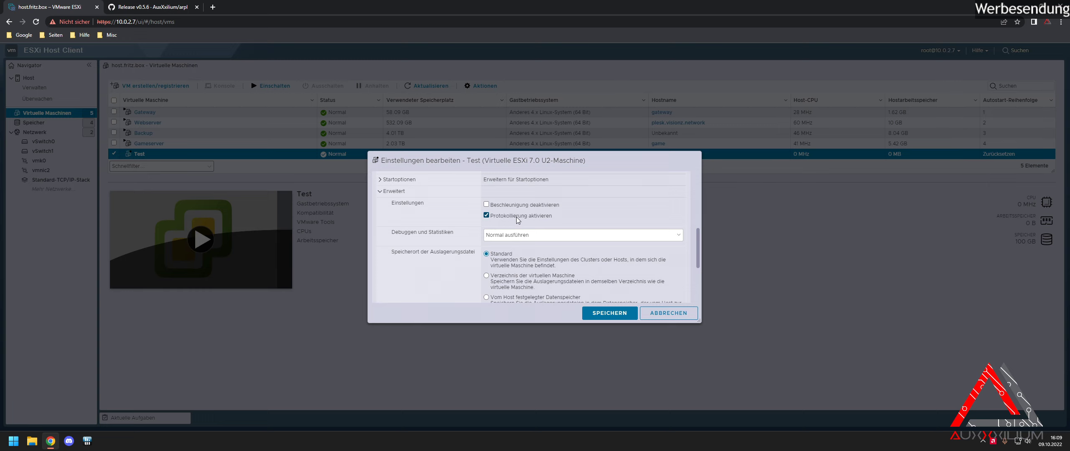
{"action": "scroll", "coordinate": [518, 234], "scroll_direction": "down", "scroll_amount": 3}
{"action": "left_click", "coordinate": [545, 255]}
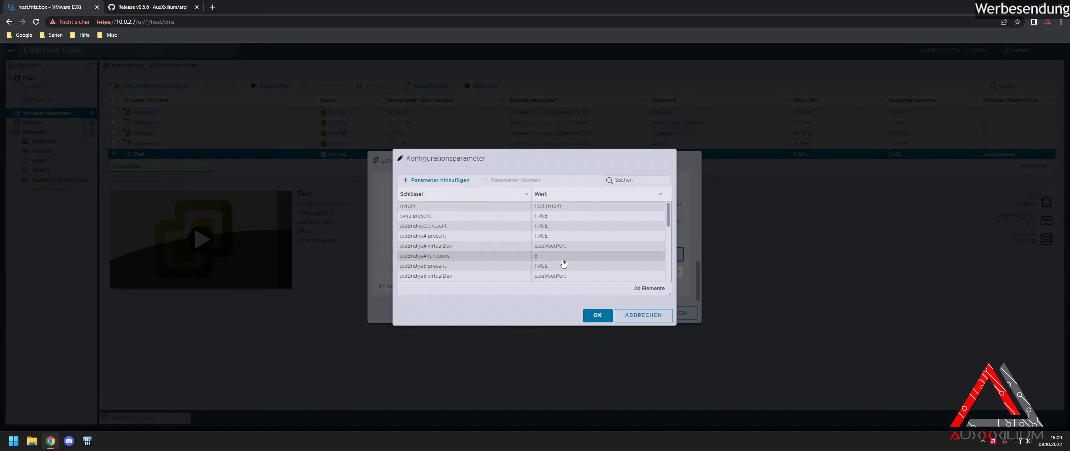
Step: Review the full list of configuration parameters without editing any, and save the Test machine's settings
{"action": "scroll", "coordinate": [498, 241], "scroll_direction": "down", "scroll_amount": 5}
{"action": "scroll", "coordinate": [533, 240], "scroll_direction": "up", "scroll_amount": 5}
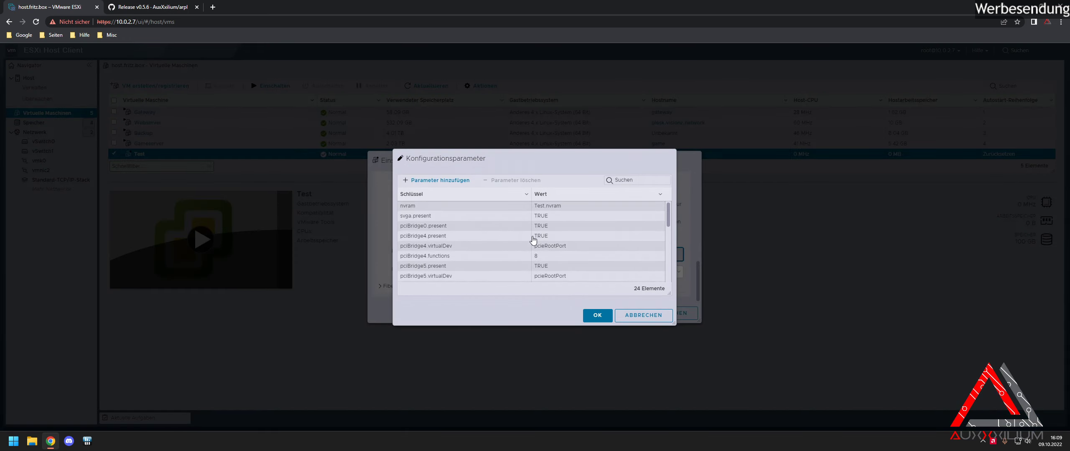
{"action": "scroll", "coordinate": [480, 222], "scroll_direction": "down", "scroll_amount": 5}
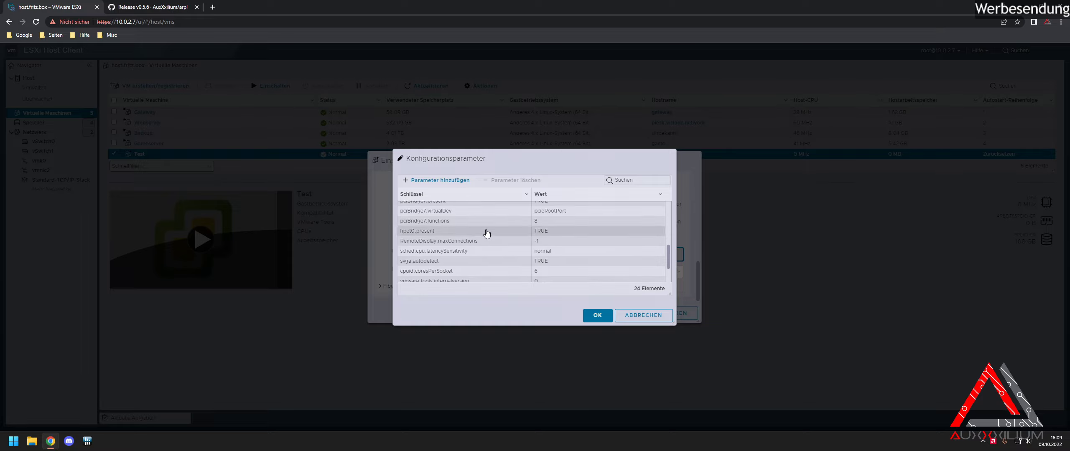
{"action": "scroll", "coordinate": [487, 233], "scroll_direction": "up", "scroll_amount": 5}
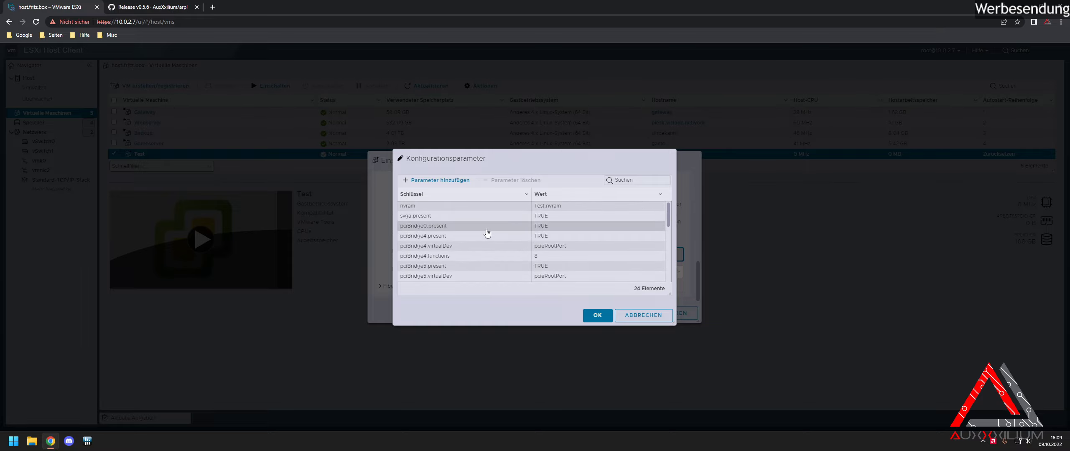
{"action": "left_click", "coordinate": [631, 316]}
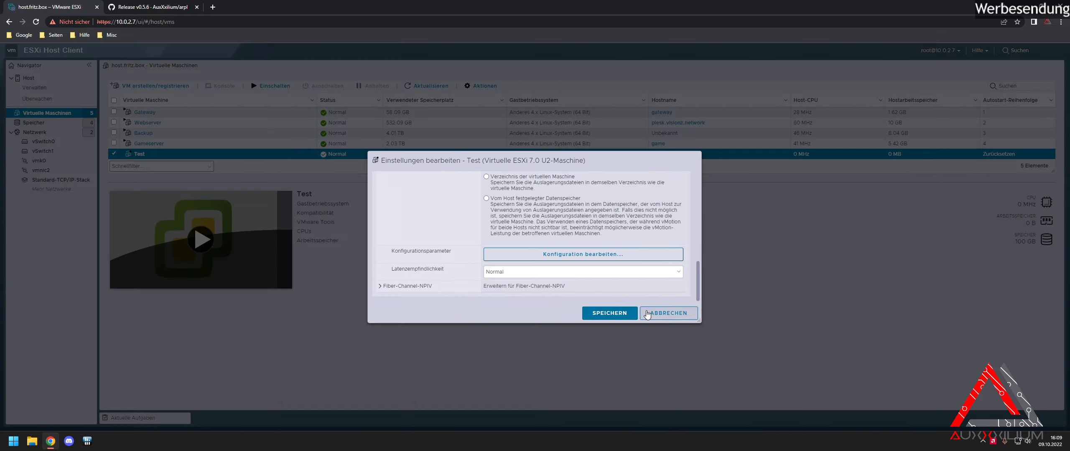
{"action": "left_click", "coordinate": [610, 314]}
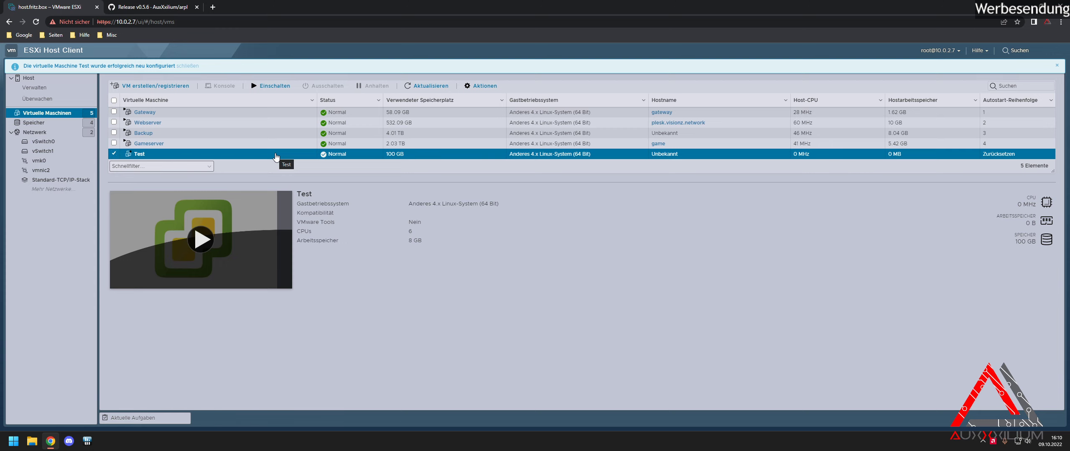
Step: View the virtual hardware settings of the Backup virtual machine for comparison and close them without saving
{"action": "left_click", "coordinate": [286, 134]}
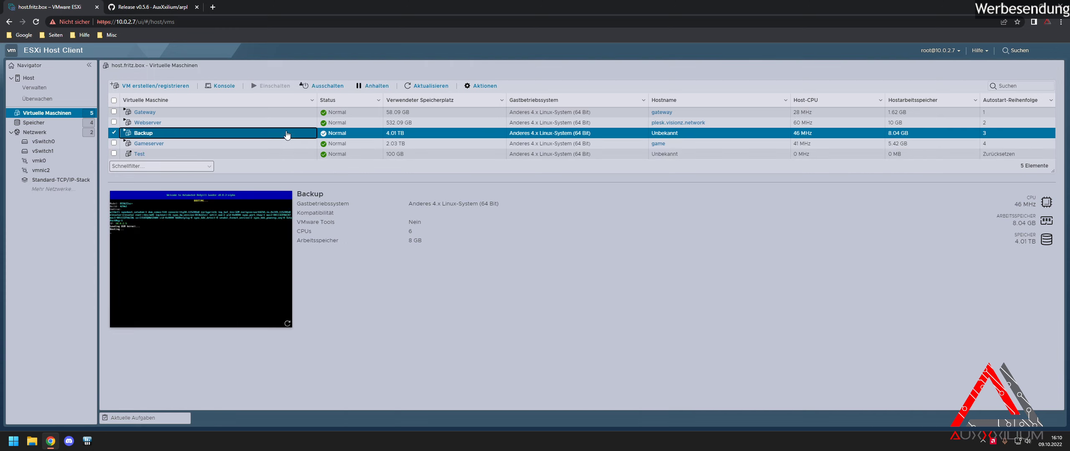
{"action": "right_click", "coordinate": [287, 133]}
{"action": "left_click", "coordinate": [353, 109]}
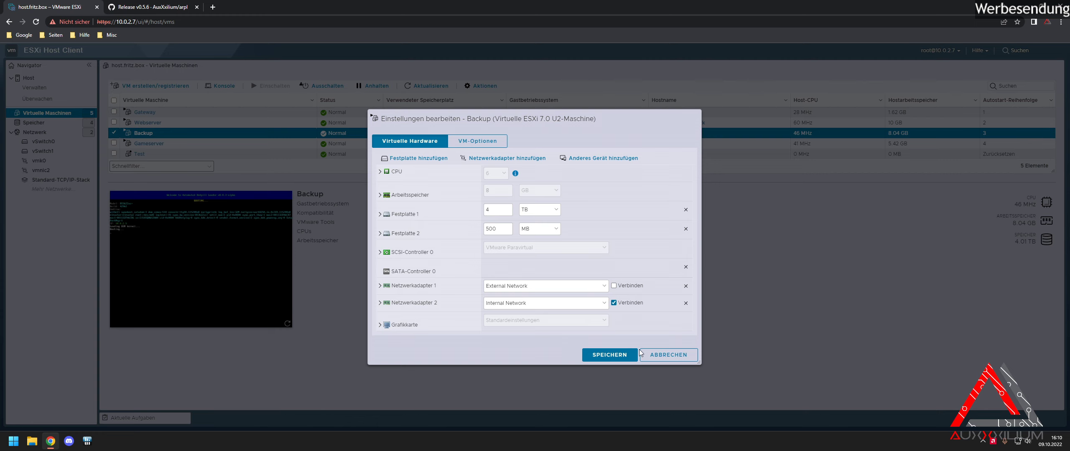
{"action": "left_click", "coordinate": [665, 354]}
Step: Delete the Test virtual machine from the host and confirm the deletion
{"action": "left_click", "coordinate": [210, 155]}
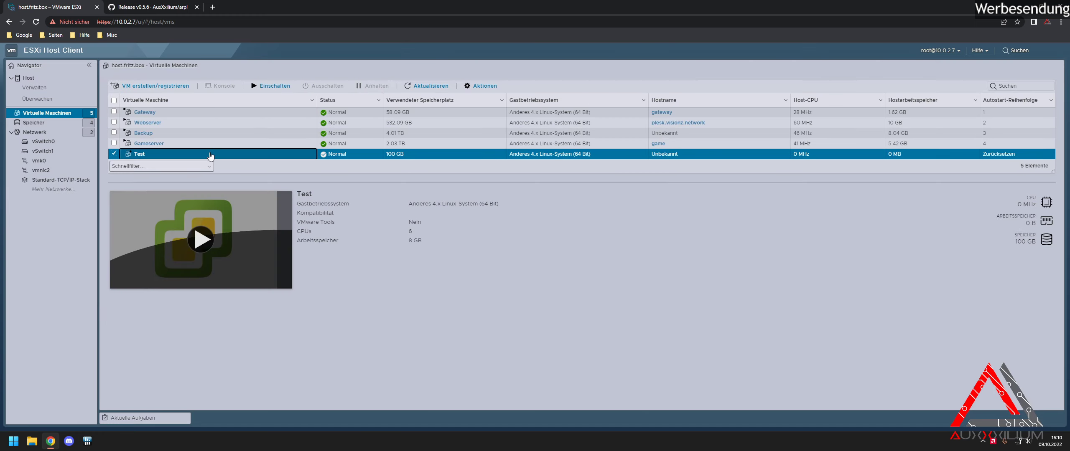
{"action": "right_click", "coordinate": [210, 153]}
{"action": "left_click", "coordinate": [268, 182]}
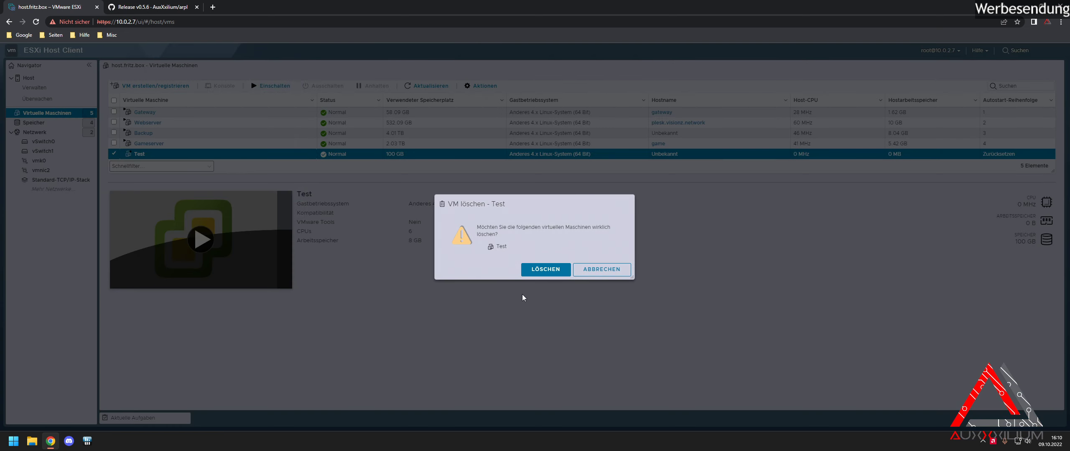
{"action": "left_click", "coordinate": [544, 269]}
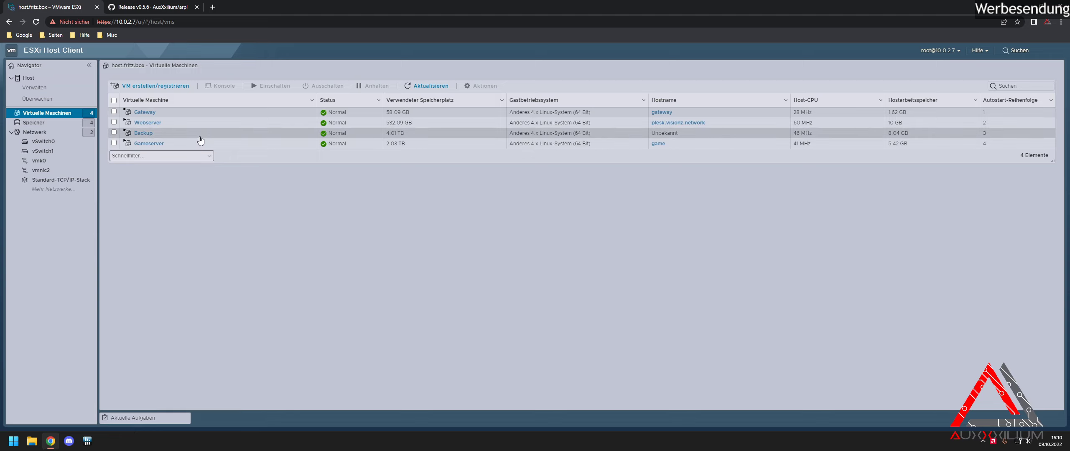
Step: Browse the HDDPool datastore and show the files in its Backup folder
{"action": "left_click", "coordinate": [79, 123]}
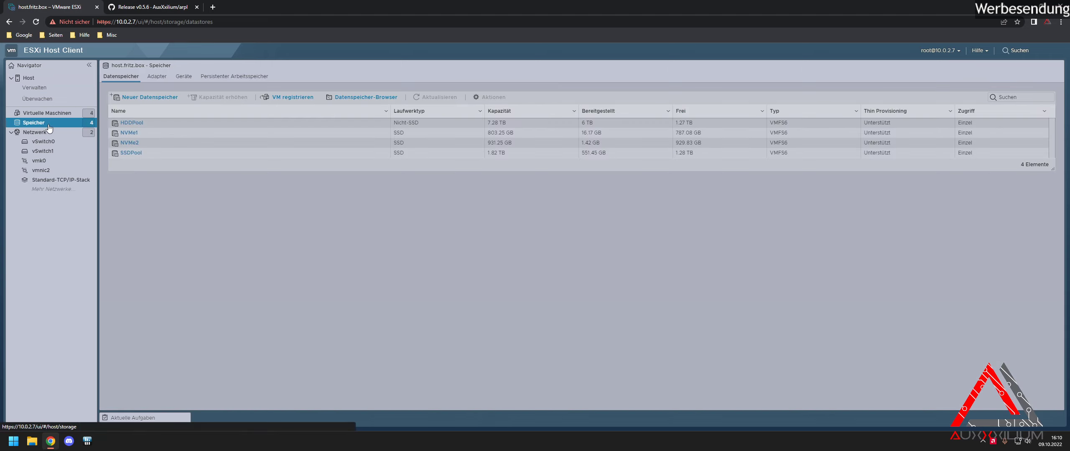
{"action": "left_click", "coordinate": [191, 127]}
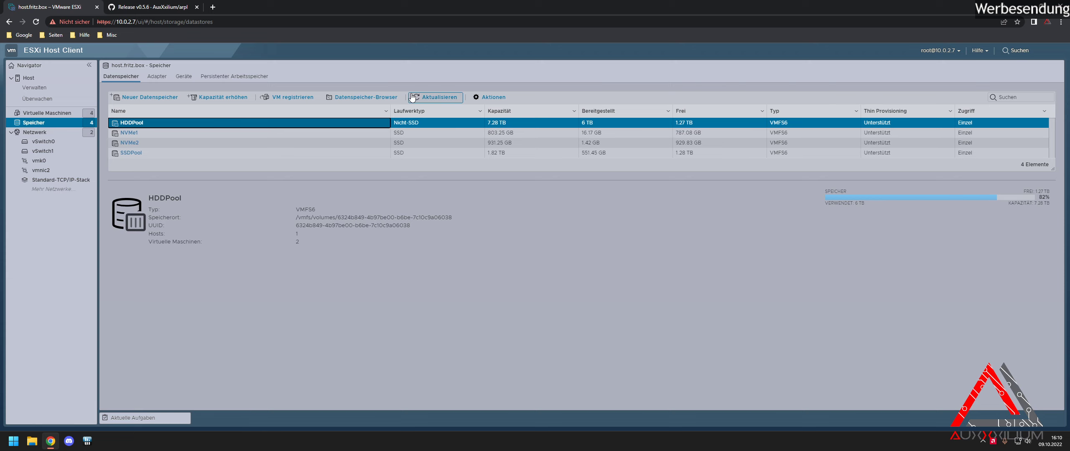
{"action": "left_click", "coordinate": [363, 97]}
{"action": "left_click", "coordinate": [421, 180]}
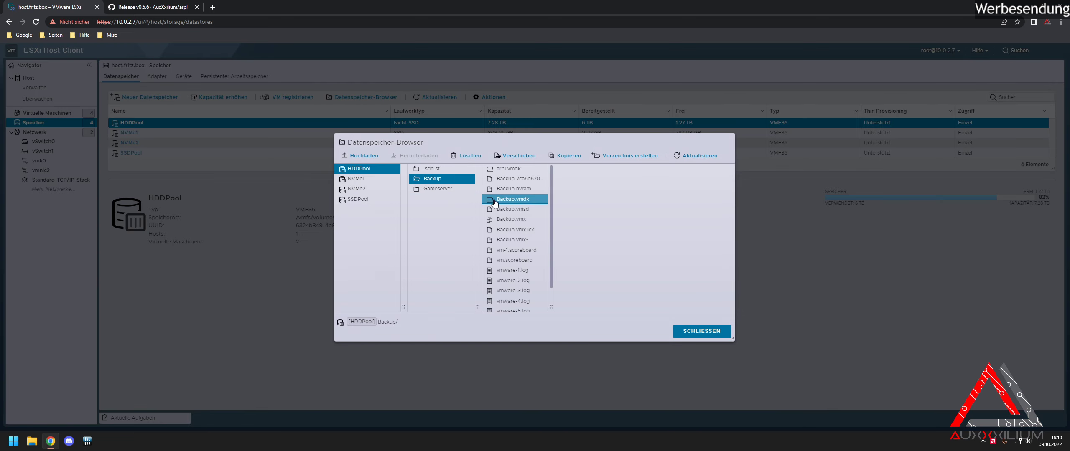
Step: Try to copy Backup.vmx from the Backup folder on HDDPool, and close the datastore browser
{"action": "left_click", "coordinate": [511, 224]}
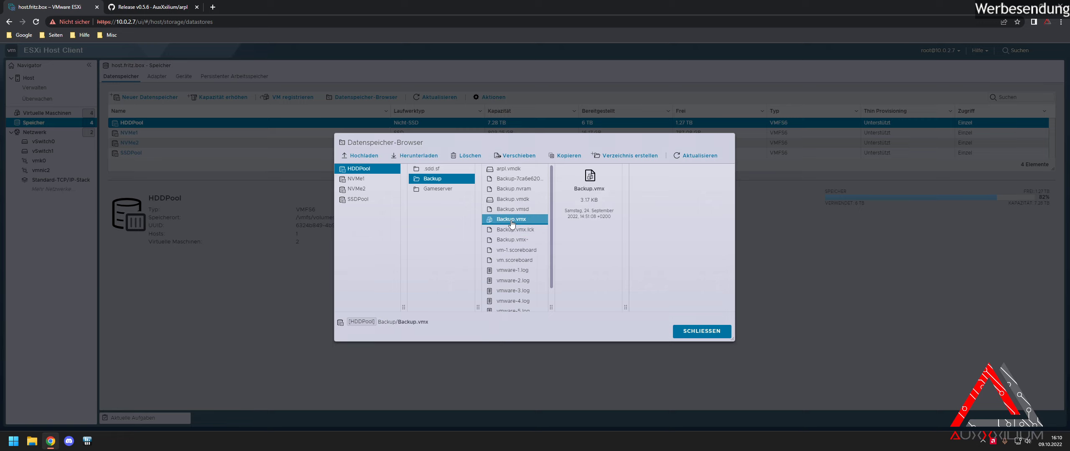
{"action": "right_click", "coordinate": [511, 223]}
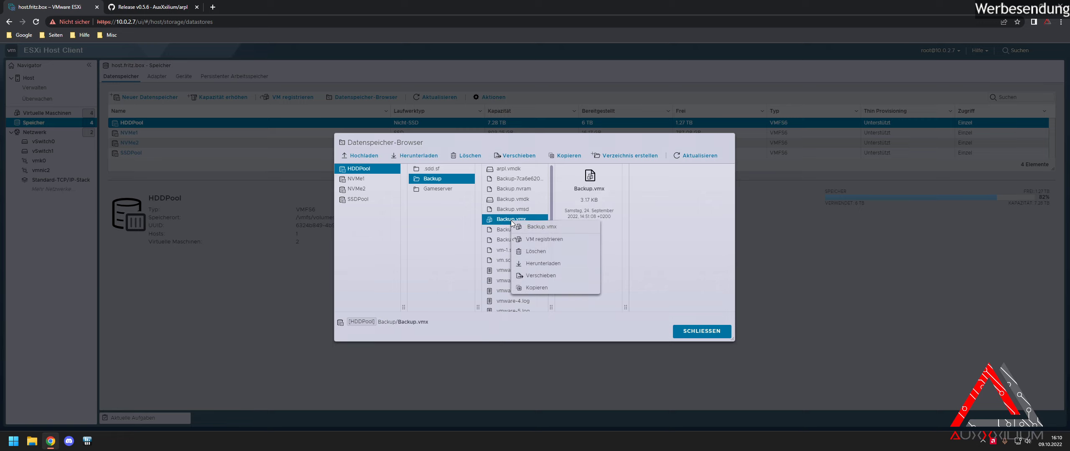
{"action": "left_click", "coordinate": [536, 288]}
{"action": "left_click", "coordinate": [413, 191]}
{"action": "left_click", "coordinate": [476, 196]}
{"action": "left_click", "coordinate": [590, 310]}
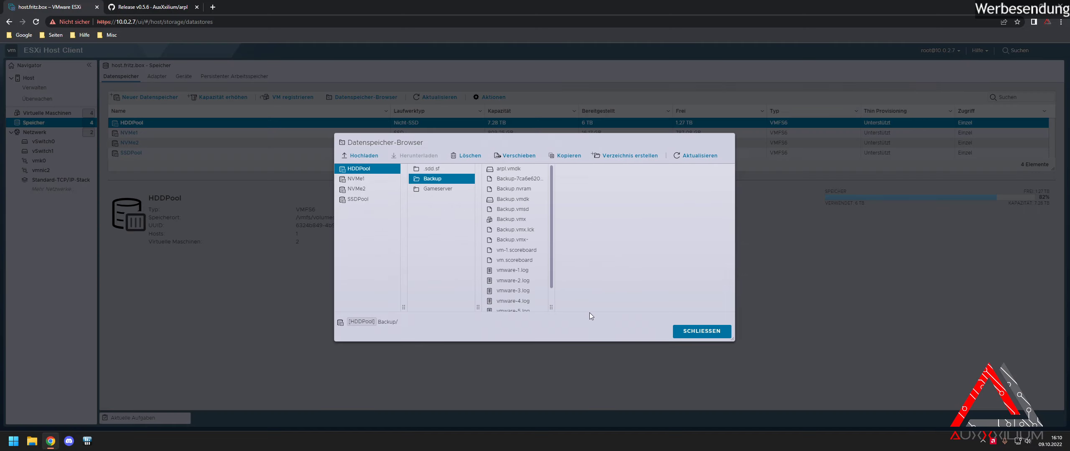
{"action": "left_click", "coordinate": [705, 332]}
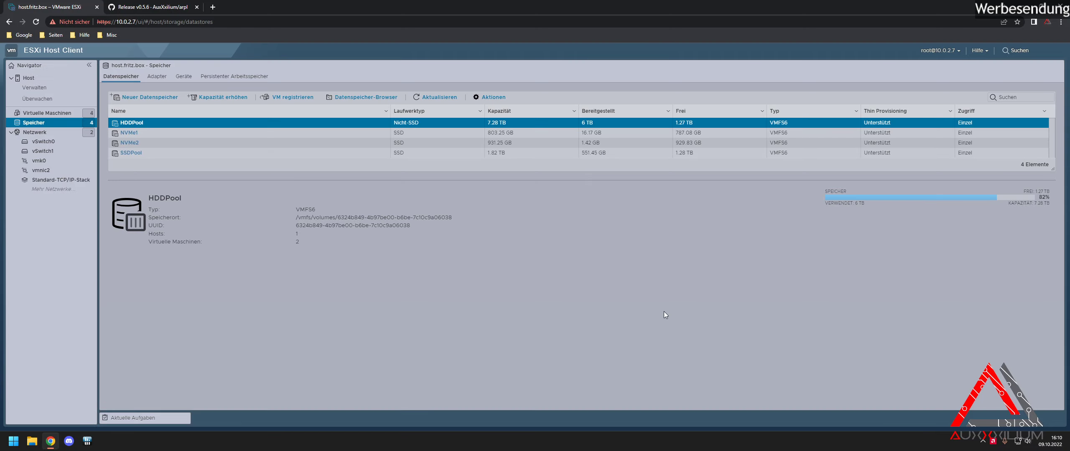
Step: Register the existing virtual machine from Backup.vmx in the Test folder of the NVMe1 datastore
{"action": "left_click", "coordinate": [47, 115]}
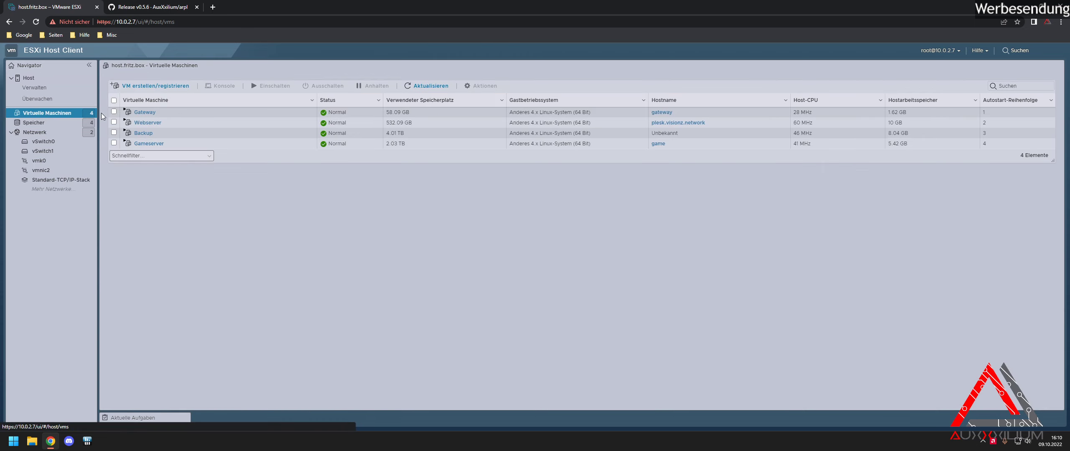
{"action": "left_click", "coordinate": [171, 86]}
{"action": "left_click", "coordinate": [478, 199]}
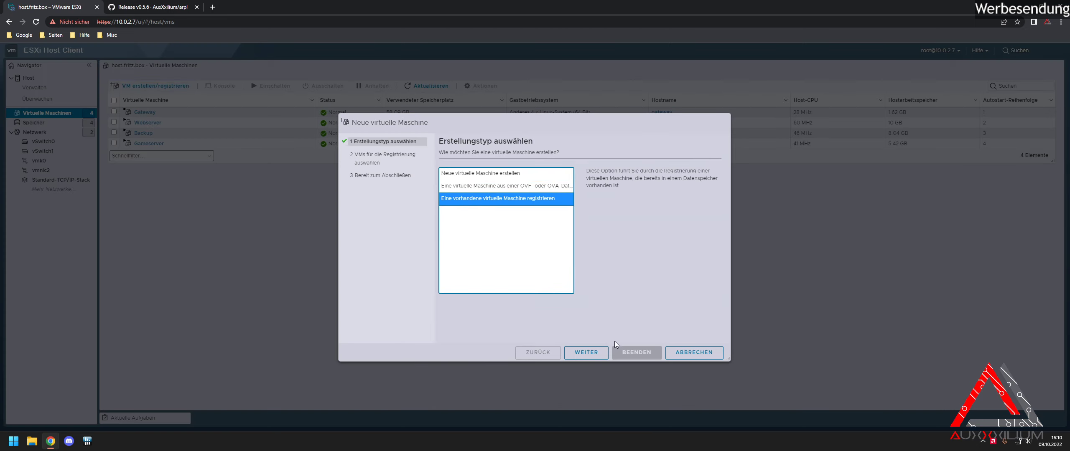
{"action": "left_click", "coordinate": [586, 353]}
{"action": "left_click", "coordinate": [580, 180]}
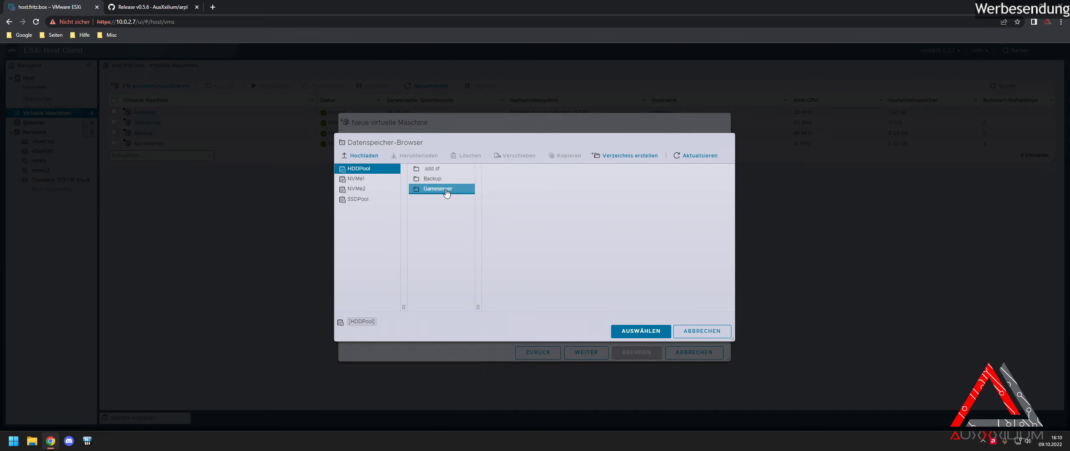
{"action": "left_click", "coordinate": [373, 180]}
{"action": "left_click", "coordinate": [428, 188]}
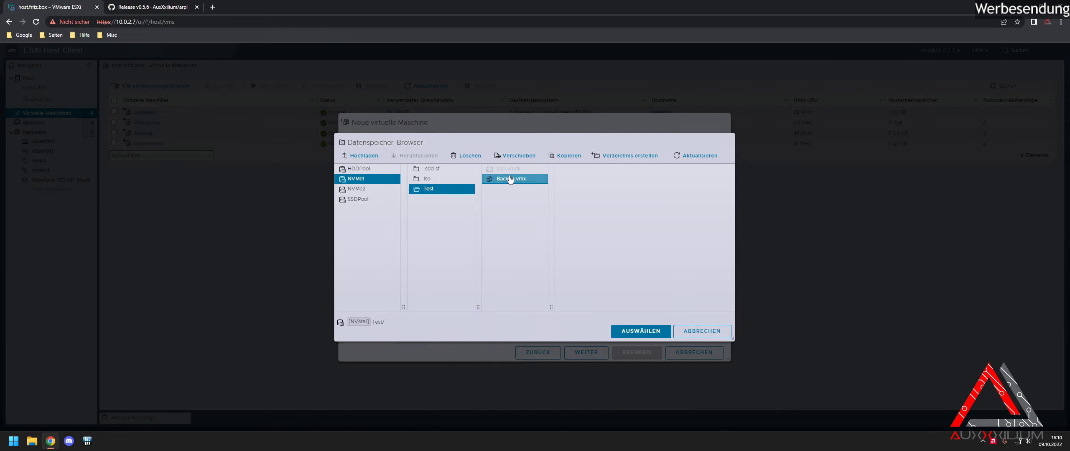
{"action": "left_click", "coordinate": [508, 179]}
{"action": "left_click", "coordinate": [646, 331]}
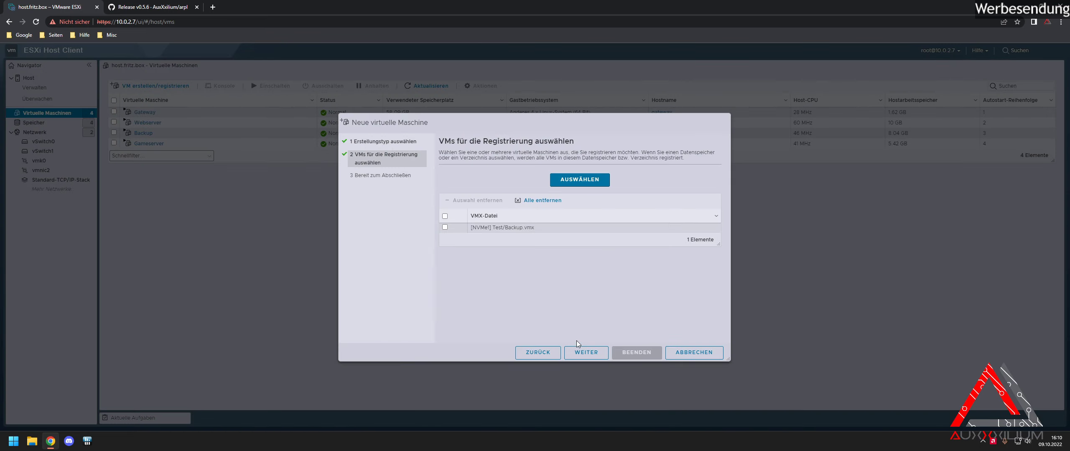
{"action": "left_click", "coordinate": [586, 352]}
{"action": "left_click", "coordinate": [627, 356]}
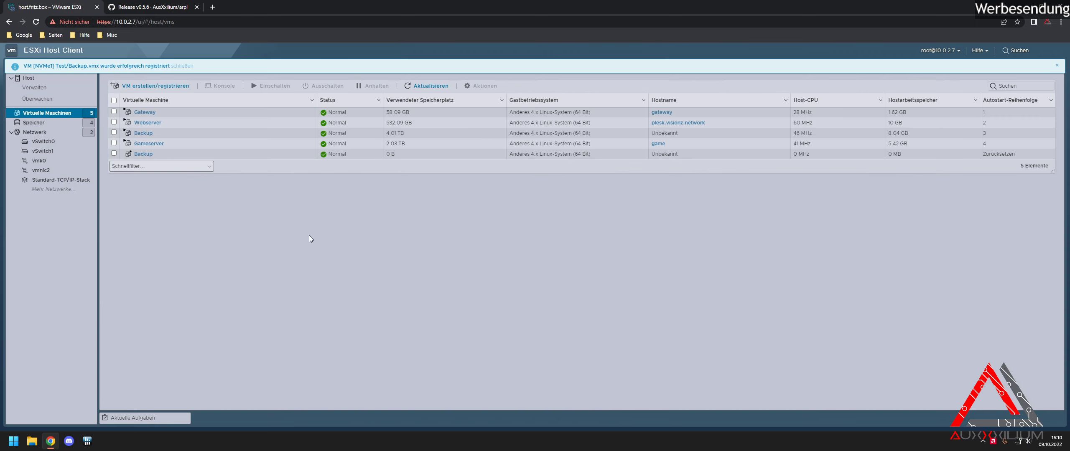
Step: Rename the newly registered, powered-off Backup virtual machine to Test and dismiss the notifications
{"action": "left_click", "coordinate": [191, 155]}
{"action": "right_click", "coordinate": [191, 158]}
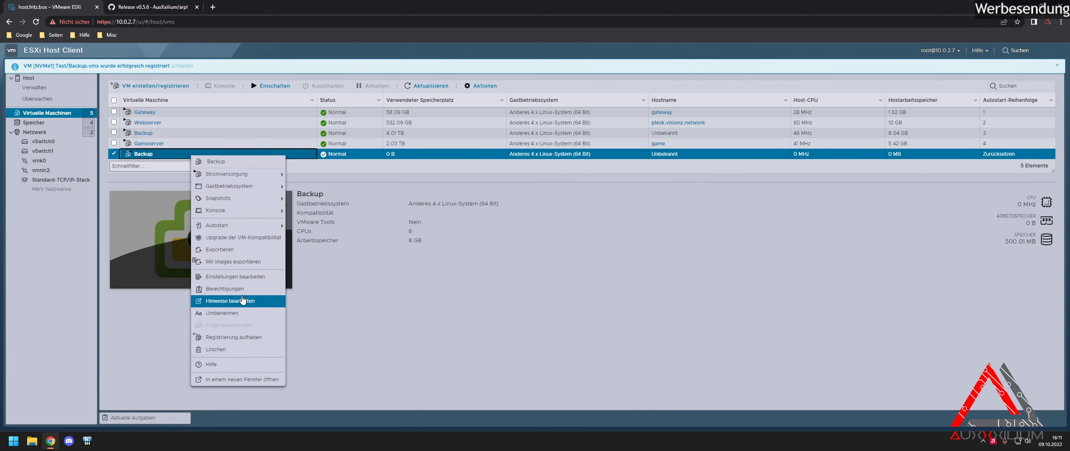
{"action": "left_click", "coordinate": [226, 314]}
{"action": "left_click", "coordinate": [548, 234]}
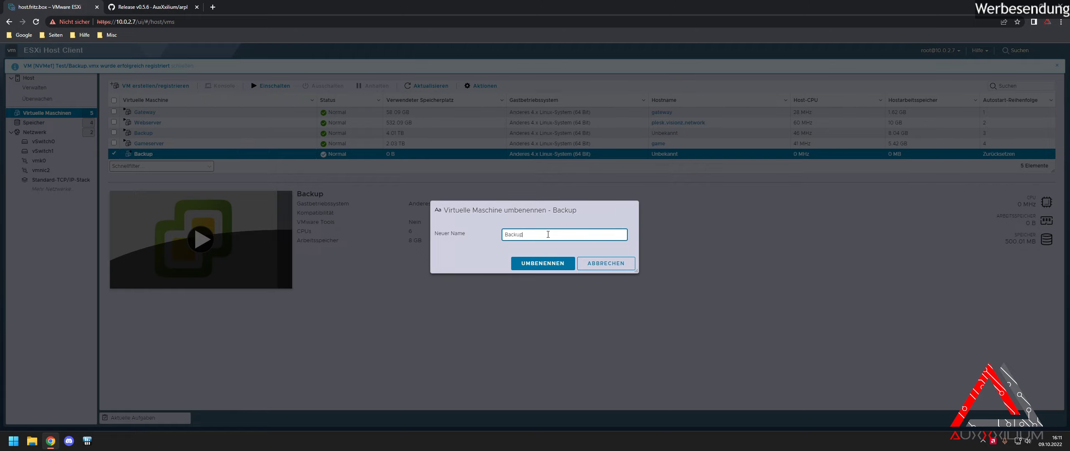
{"action": "double_click", "coordinate": [548, 234]}
{"action": "type", "text": "Test"}
{"action": "left_click", "coordinate": [558, 263]}
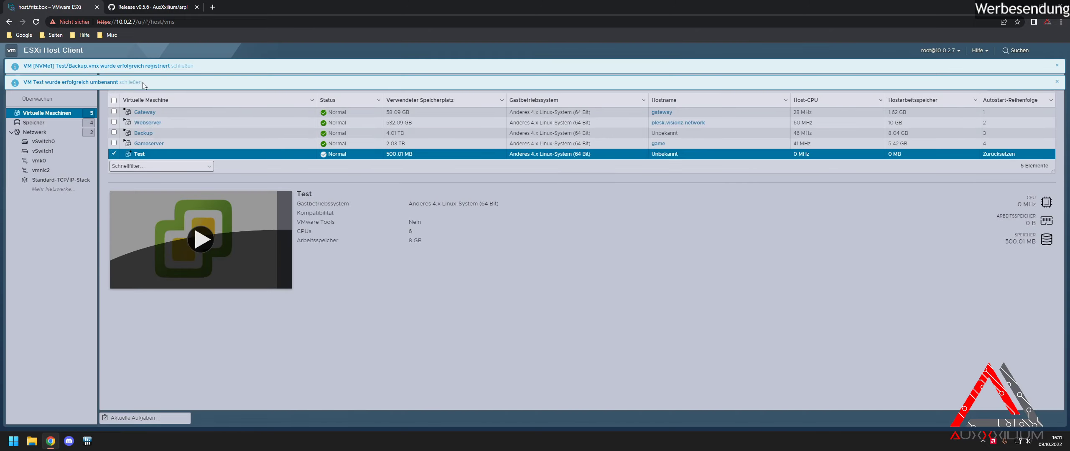
{"action": "left_click", "coordinate": [131, 82]}
{"action": "left_click", "coordinate": [182, 66]}
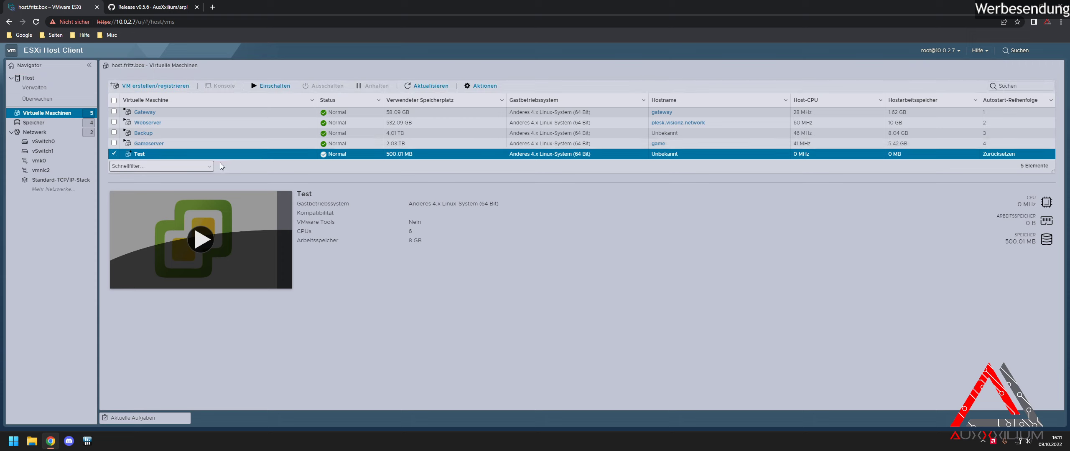
Step: Try to set the size of hard disk 1 on the Test virtual machine to 100 GB
{"action": "right_click", "coordinate": [264, 156]}
{"action": "left_click", "coordinate": [311, 109]}
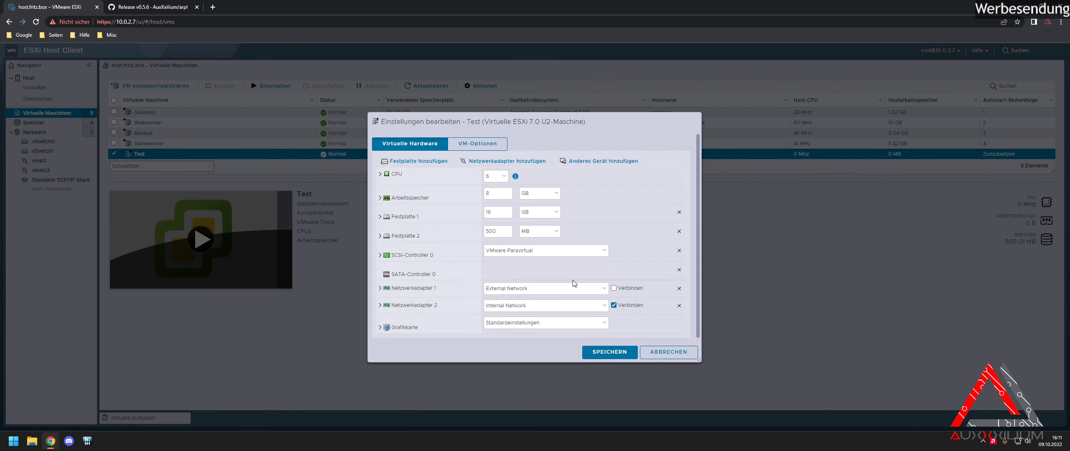
{"action": "left_click", "coordinate": [413, 216]}
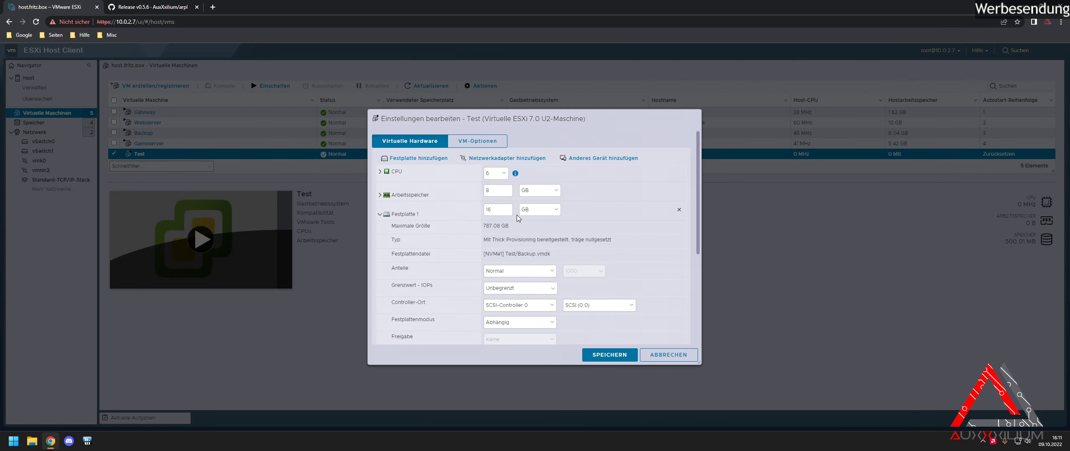
{"action": "double_click", "coordinate": [494, 208]}
{"action": "left_click", "coordinate": [404, 214]}
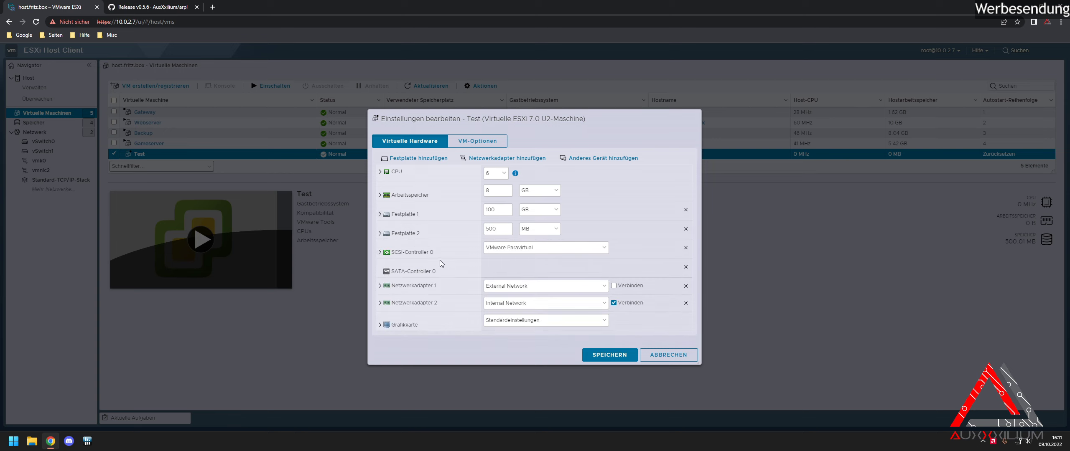
Step: Check hard disk 2's controller assignment, connect network adapter 1 on External Network, and remove network adapter 2
{"action": "left_click", "coordinate": [420, 236]}
{"action": "scroll", "coordinate": [420, 237], "scroll_direction": "down", "scroll_amount": 1}
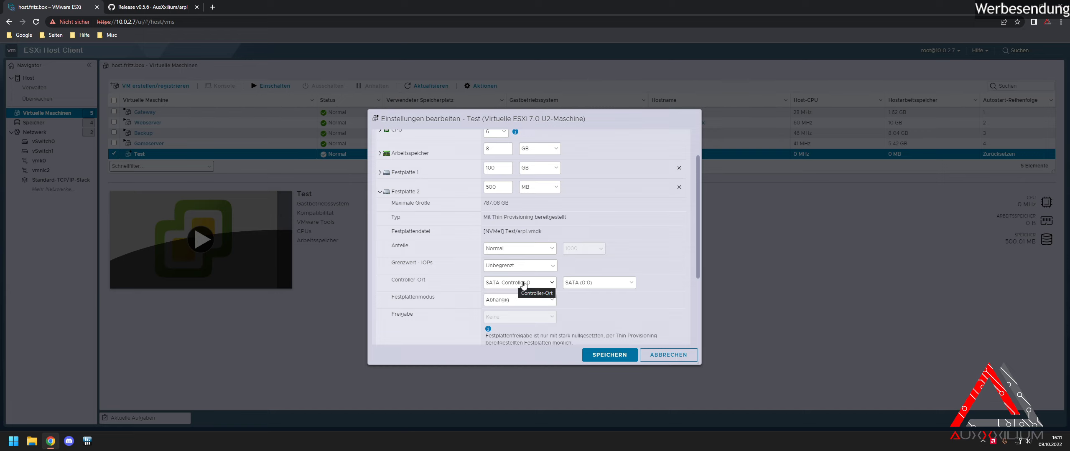
{"action": "scroll", "coordinate": [594, 289], "scroll_direction": "down", "scroll_amount": 2}
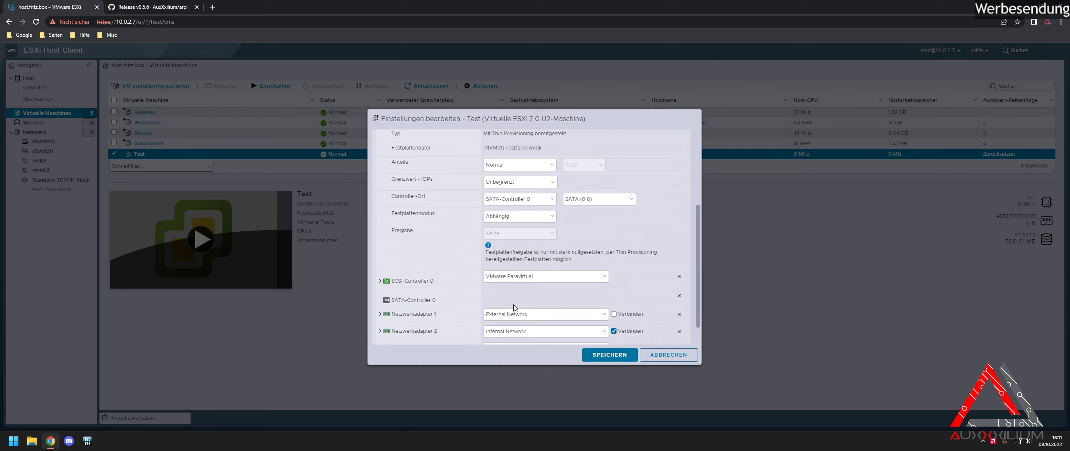
{"action": "scroll", "coordinate": [446, 301], "scroll_direction": "down", "scroll_amount": 1}
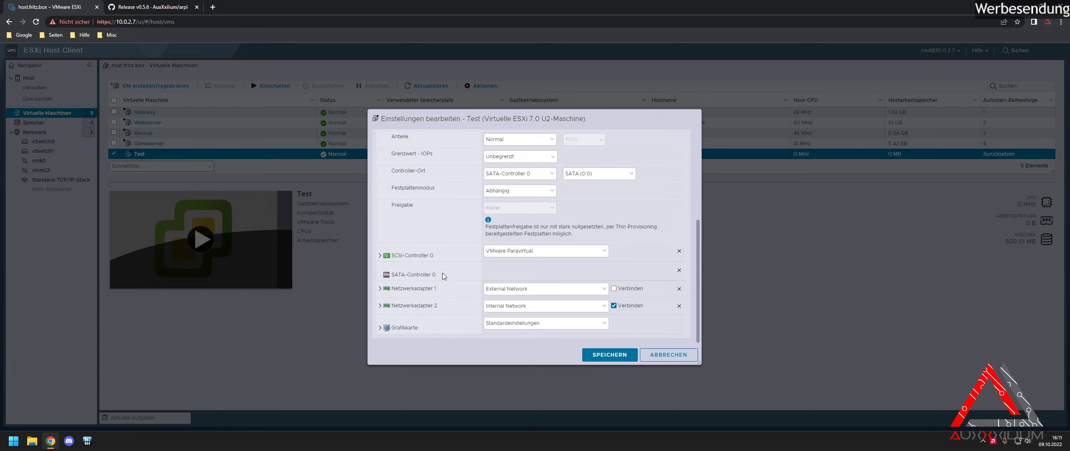
{"action": "left_click", "coordinate": [679, 306]}
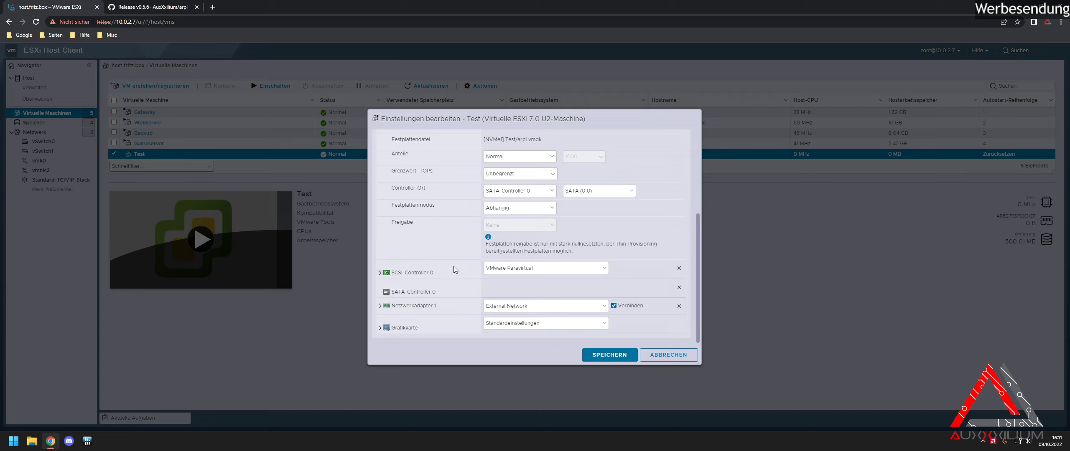
Step: Check Test's general and boot options, try to save the changed settings, and dismiss the notification
{"action": "scroll", "coordinate": [452, 265], "scroll_direction": "up", "scroll_amount": 5}
{"action": "left_click", "coordinate": [475, 143]}
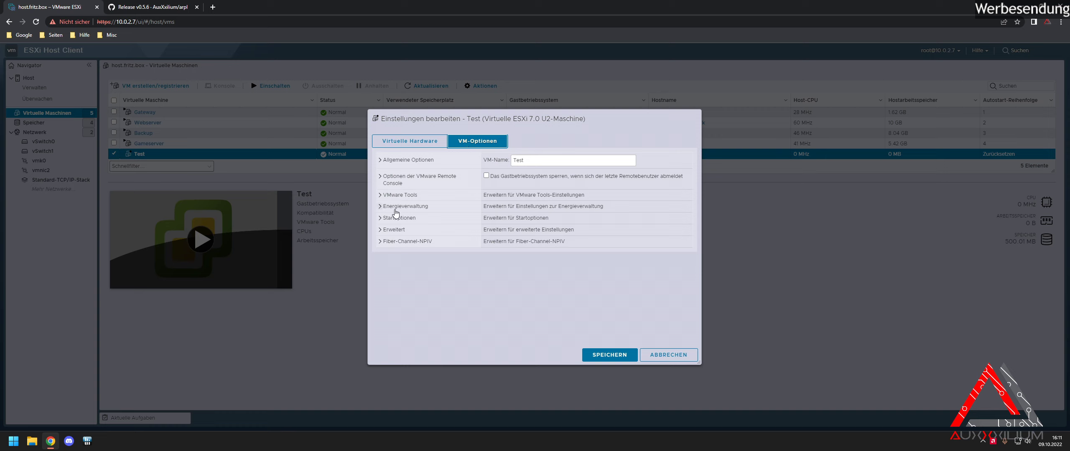
{"action": "left_click", "coordinate": [423, 164]}
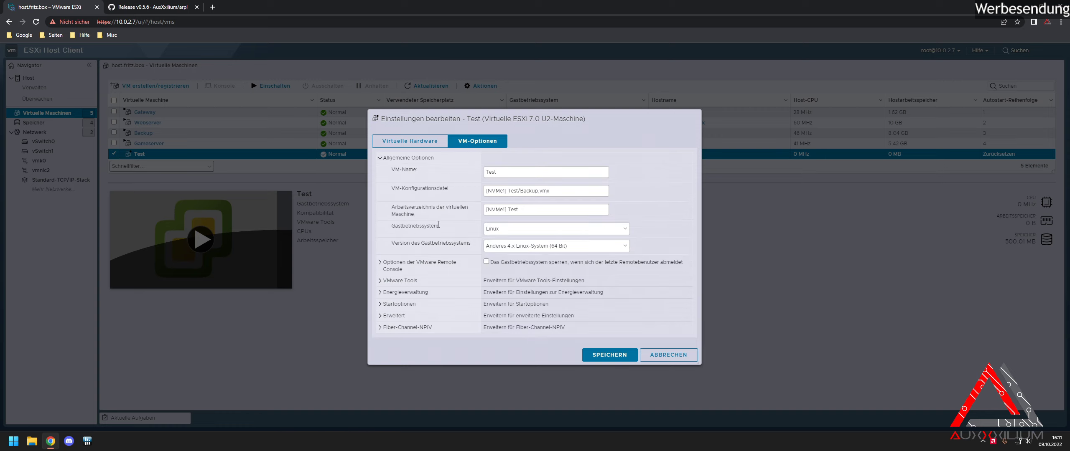
{"action": "left_click", "coordinate": [416, 160]}
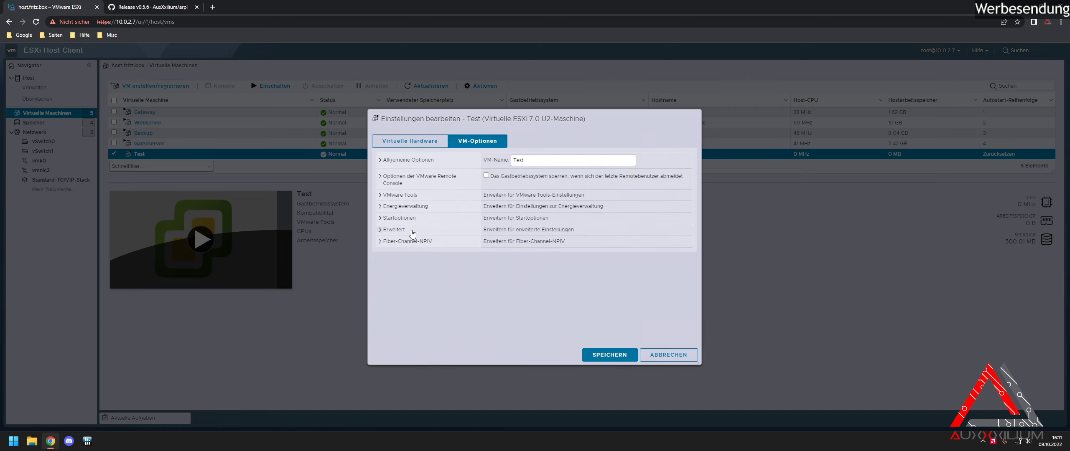
{"action": "left_click", "coordinate": [418, 222]}
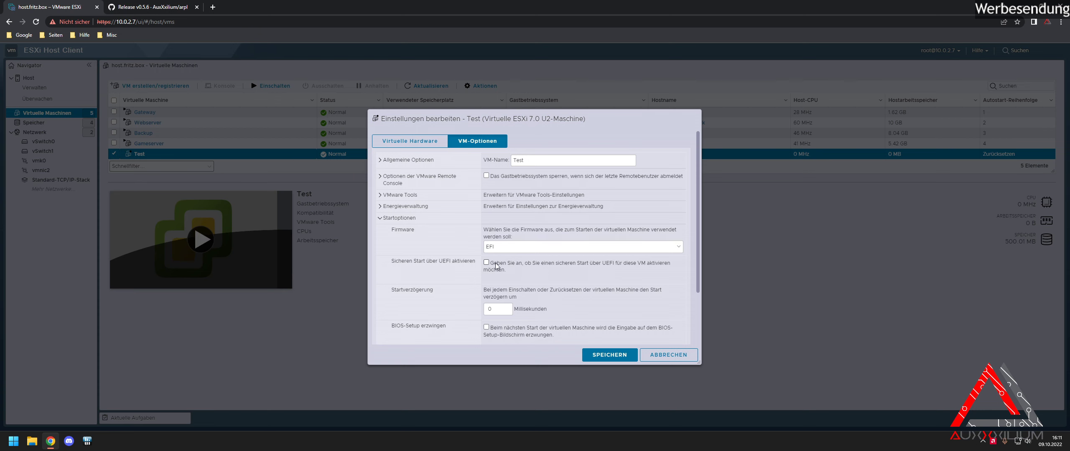
{"action": "left_click", "coordinate": [610, 356]}
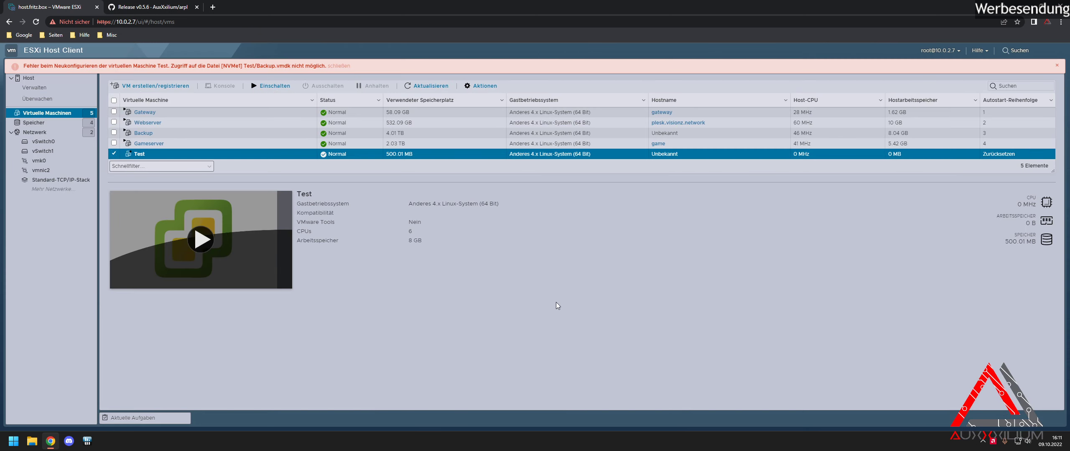
{"action": "left_click", "coordinate": [346, 66]}
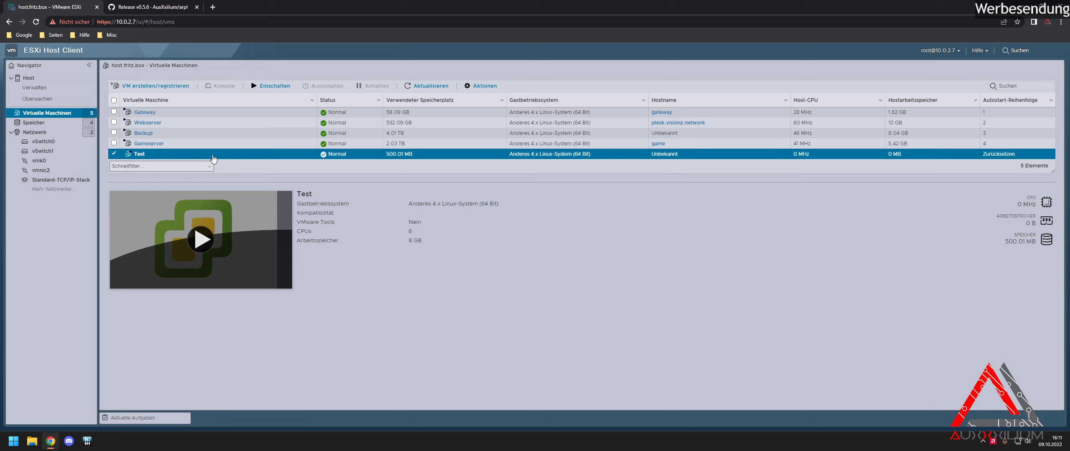
Step: Remove the 16 GB hard disk from the Test virtual machine together with its datastore files, and save the settings
{"action": "right_click", "coordinate": [157, 156]}
{"action": "left_click", "coordinate": [196, 108]}
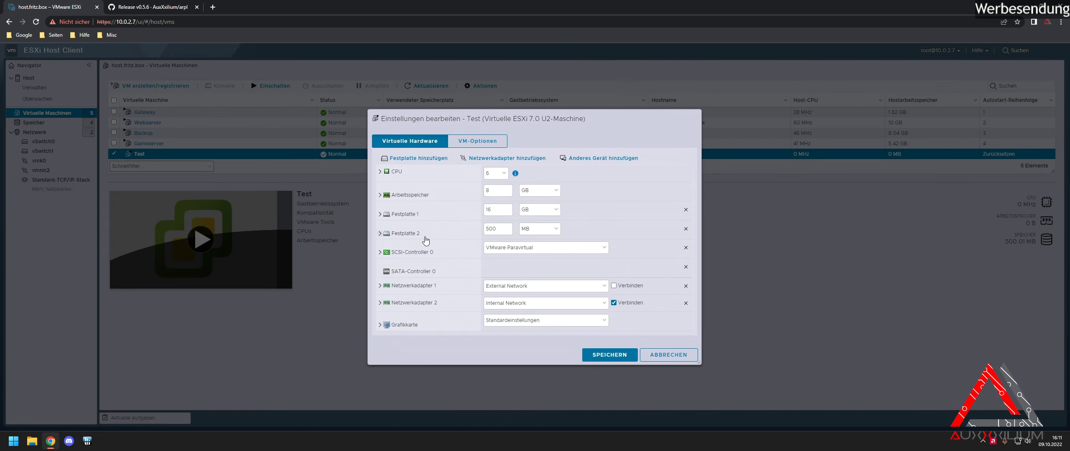
{"action": "left_click", "coordinate": [685, 209]}
{"action": "left_click", "coordinate": [565, 208]}
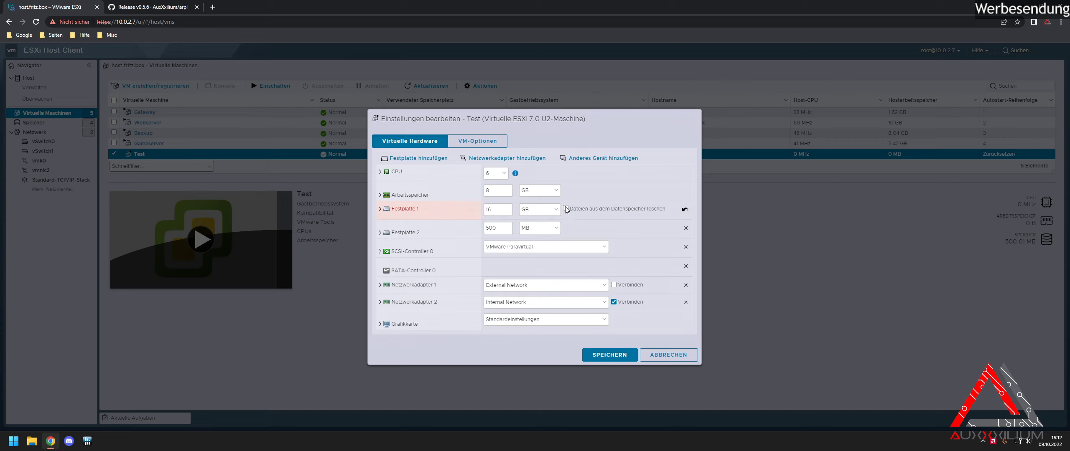
{"action": "left_click", "coordinate": [618, 354]}
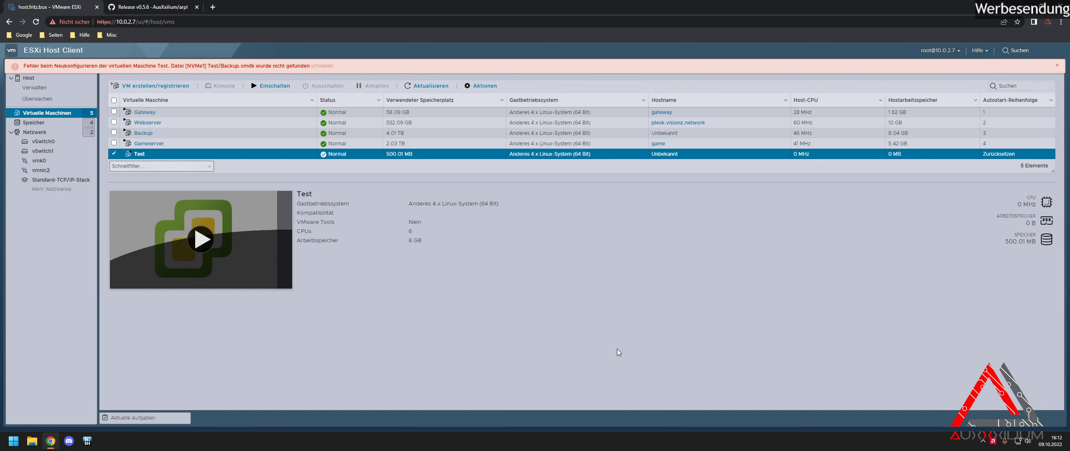
{"action": "left_click", "coordinate": [325, 67]}
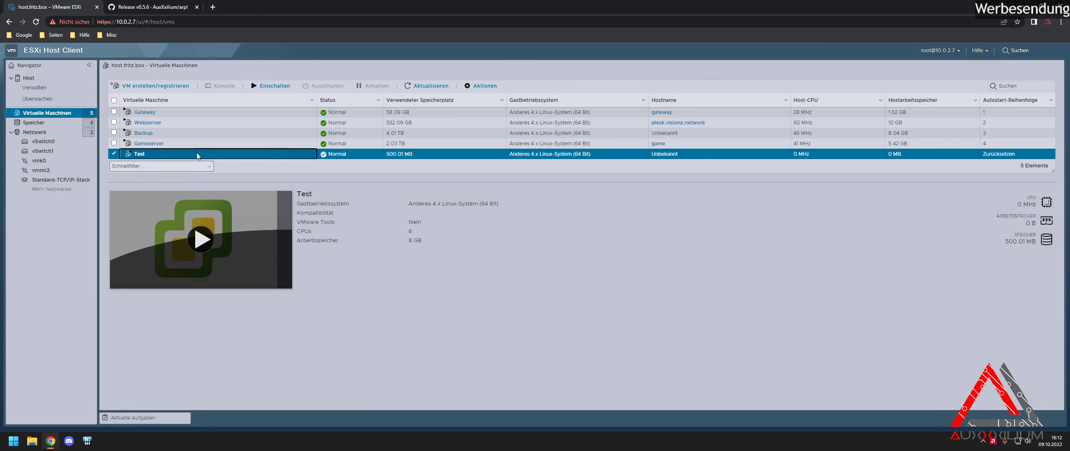
Step: Add a new 100 GB standard hard disk to the Test virtual machine and save the settings
{"action": "right_click", "coordinate": [196, 152]}
{"action": "left_click", "coordinate": [247, 108]}
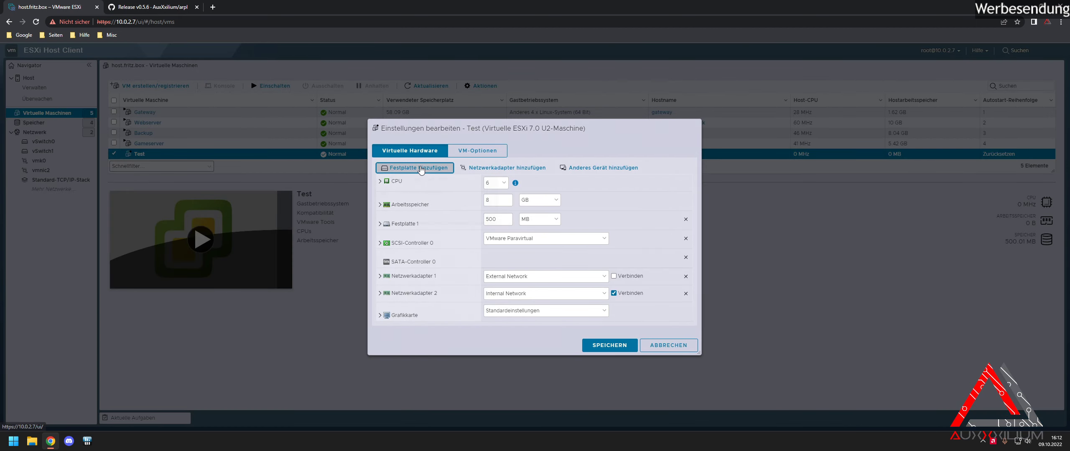
{"action": "left_click", "coordinate": [418, 167]}
{"action": "left_click", "coordinate": [416, 180]}
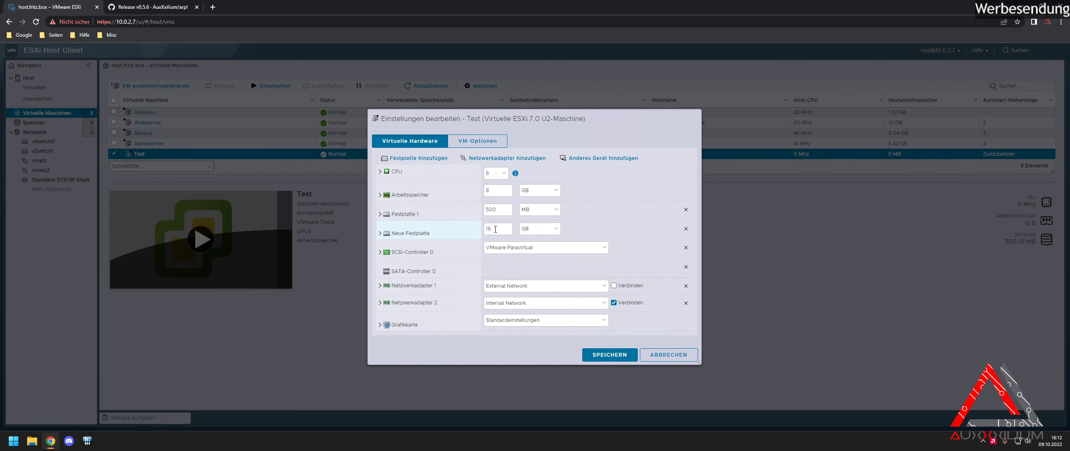
{"action": "double_click", "coordinate": [499, 229]}
{"action": "type", "text": "100"}
{"action": "left_click", "coordinate": [427, 233]}
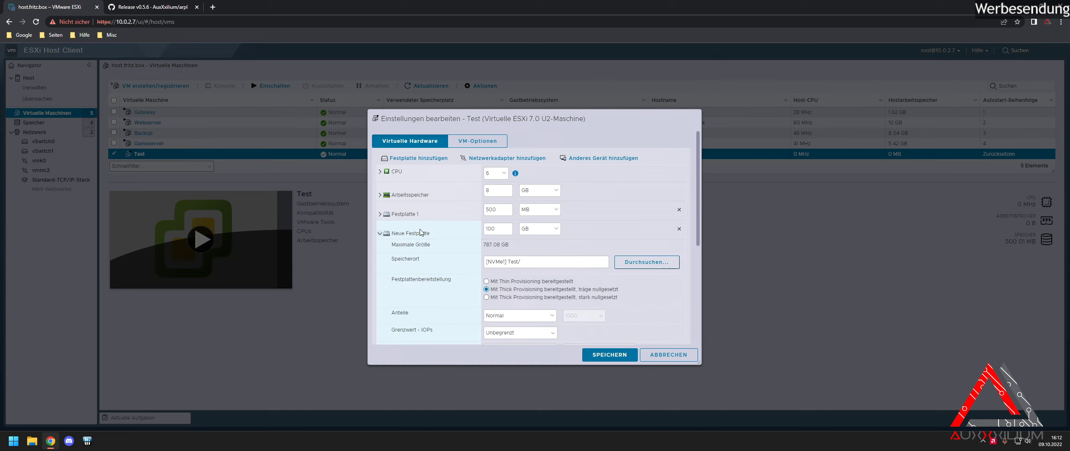
{"action": "left_click", "coordinate": [607, 357]}
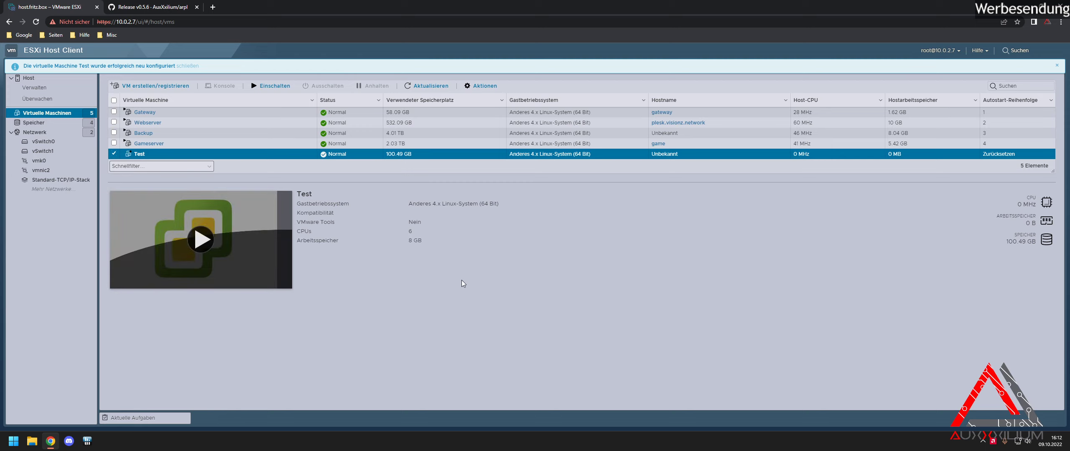
{"action": "left_click", "coordinate": [188, 66]}
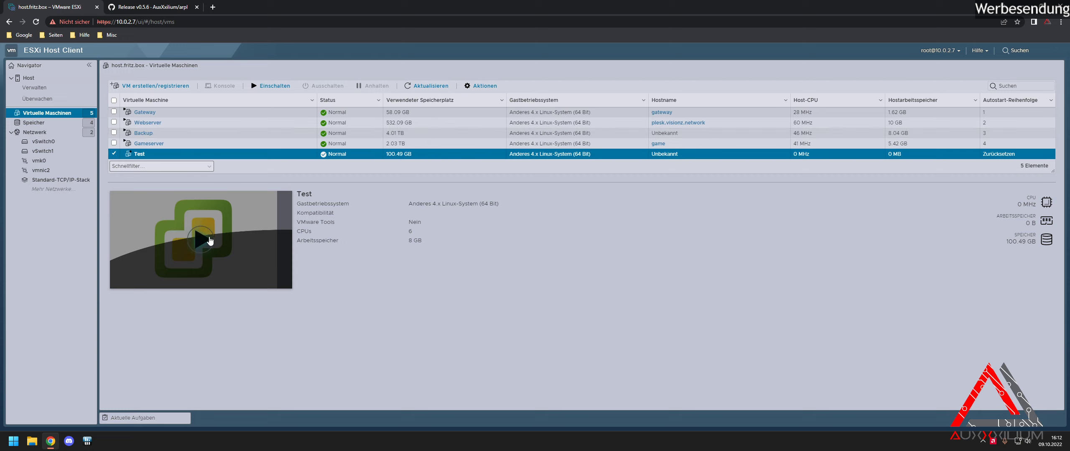
Step: Check hard disk 1's disk file and controller assignment in the Test virtual machine's settings, then close them without saving
{"action": "right_click", "coordinate": [260, 155]}
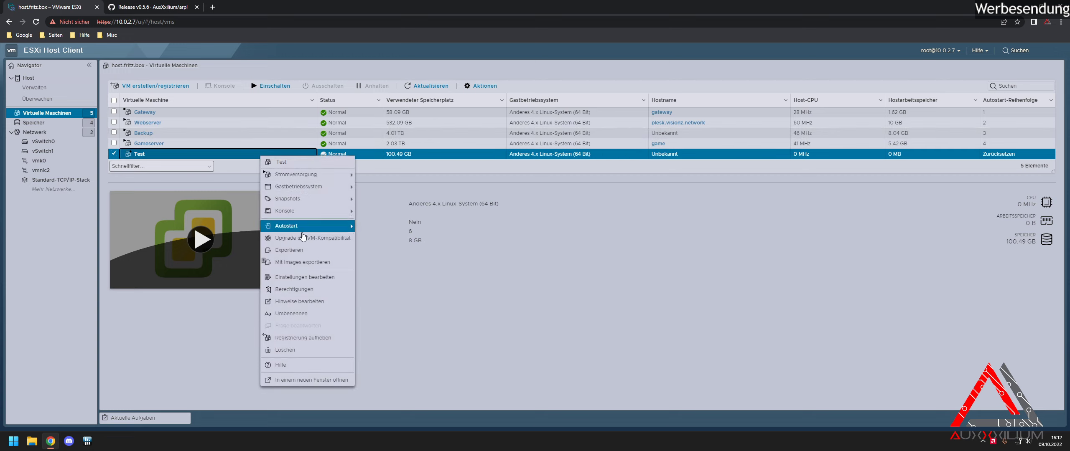
{"action": "left_click", "coordinate": [324, 277]}
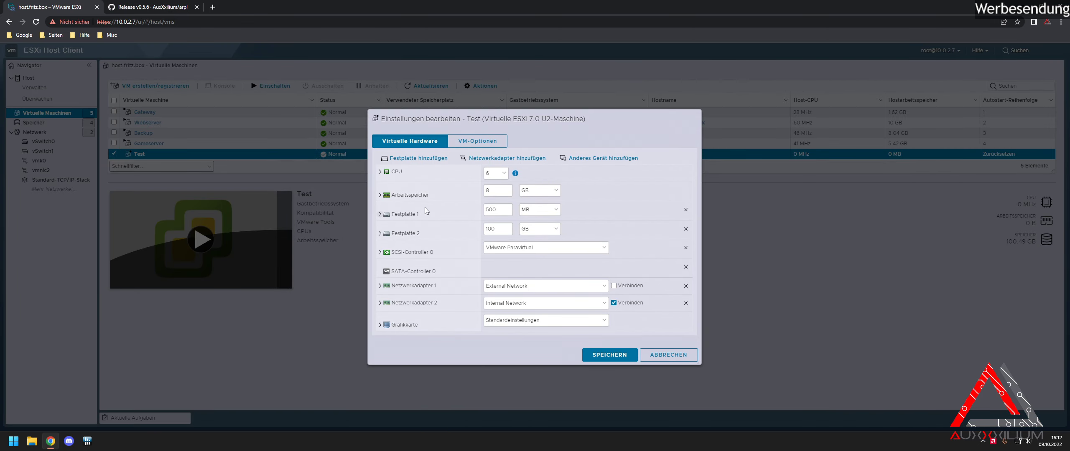
{"action": "left_click", "coordinate": [418, 213]}
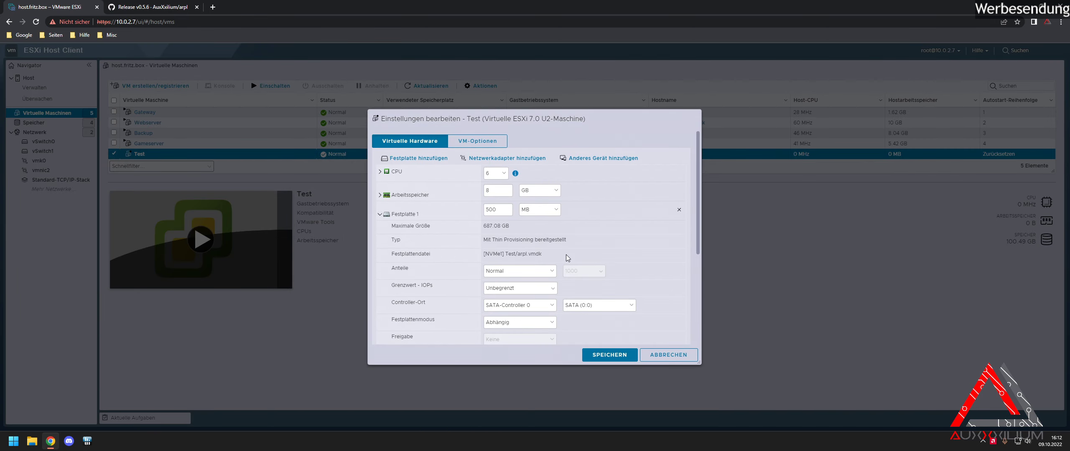
{"action": "left_click", "coordinate": [673, 355]}
Step: Power on the Test virtual machine, answer that it was copied, and move its console window clear of the machine list
{"action": "left_click", "coordinate": [201, 242]}
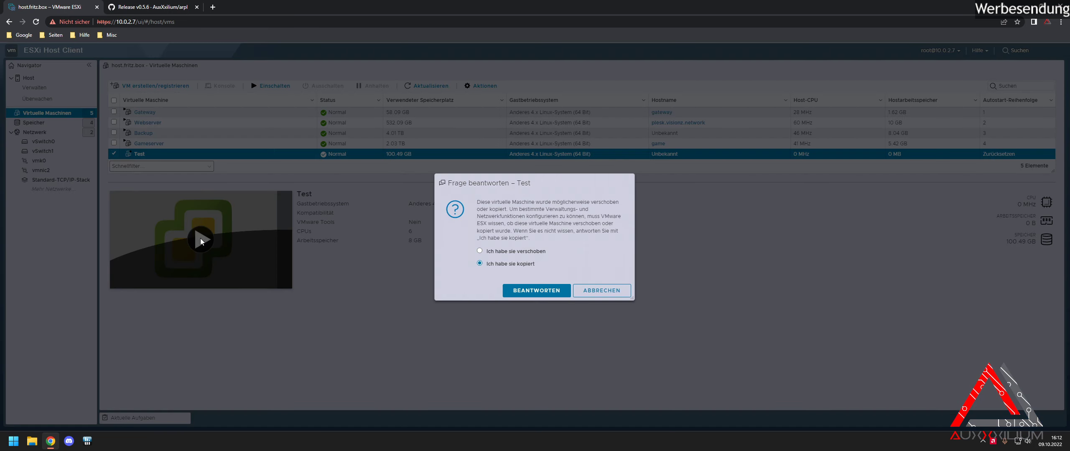
{"action": "left_click", "coordinate": [530, 291]}
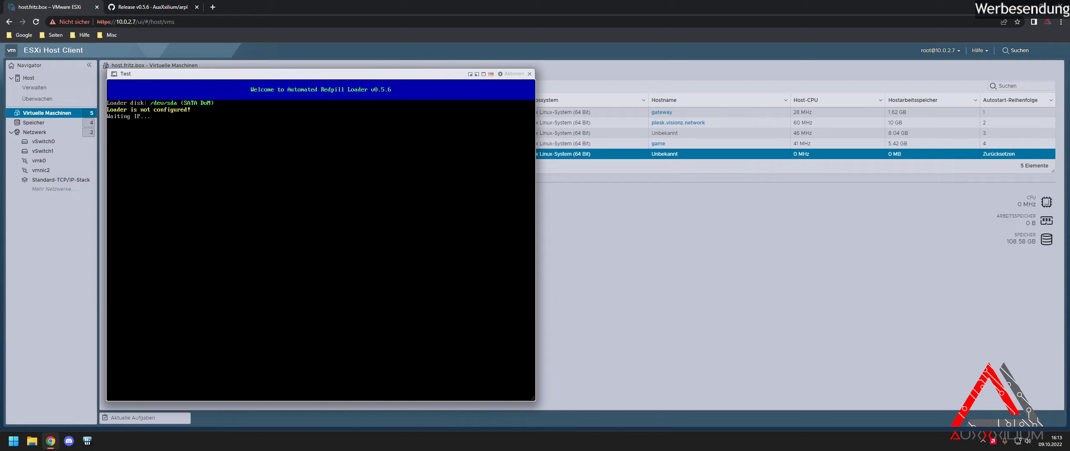
{"action": "left_click_drag", "start_coordinate": [260, 77], "coordinate": [580, 78]}
Step: Check hard disk 2's disk file and controller assignment in the running Test virtual machine's settings
{"action": "right_click", "coordinate": [304, 158]}
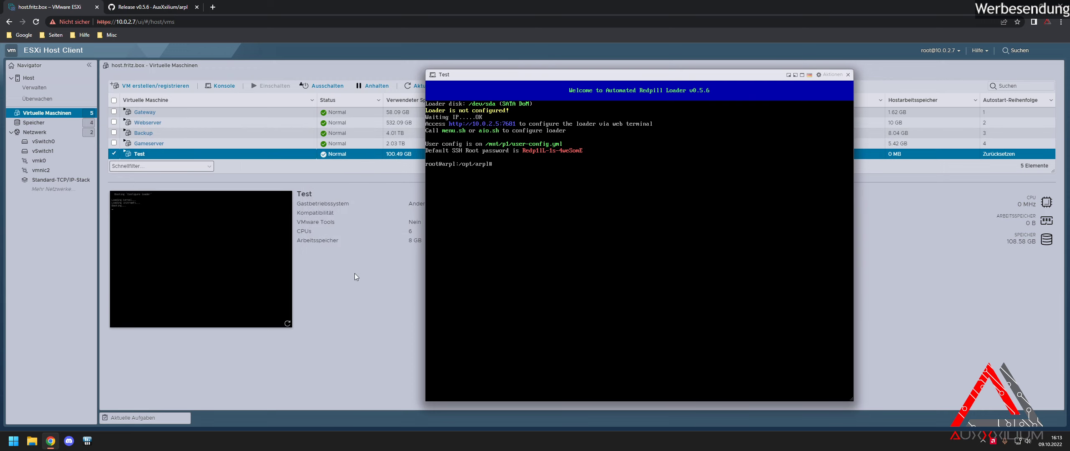
{"action": "right_click", "coordinate": [296, 154]}
{"action": "left_click", "coordinate": [339, 108]}
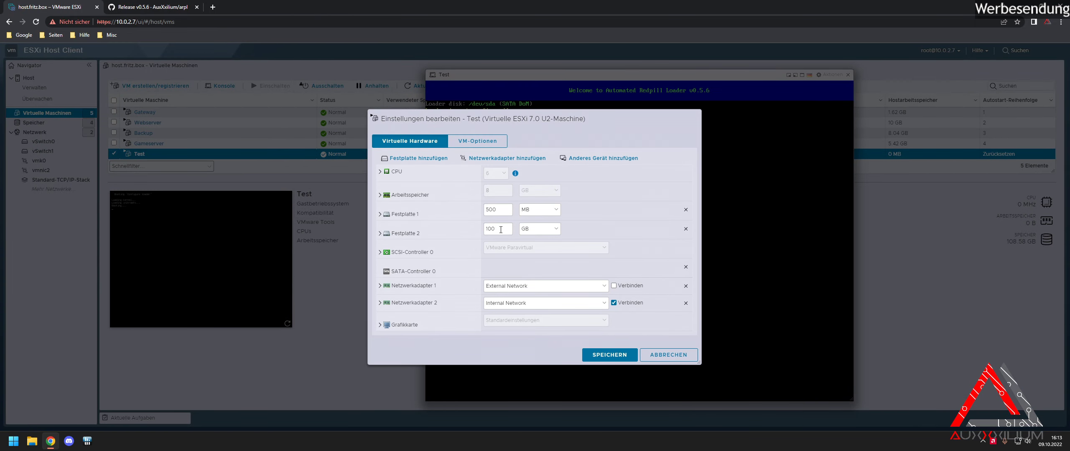
{"action": "left_click", "coordinate": [421, 236]}
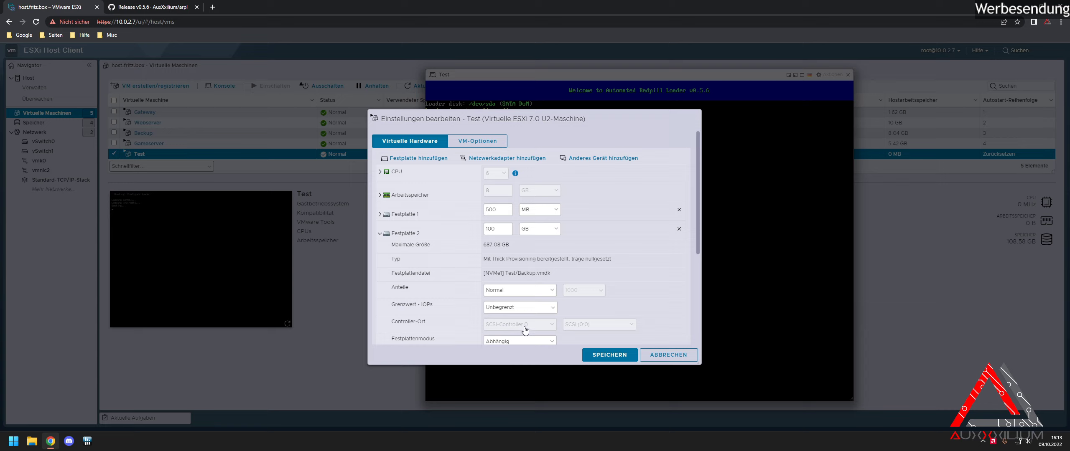
{"action": "left_click", "coordinate": [422, 236]}
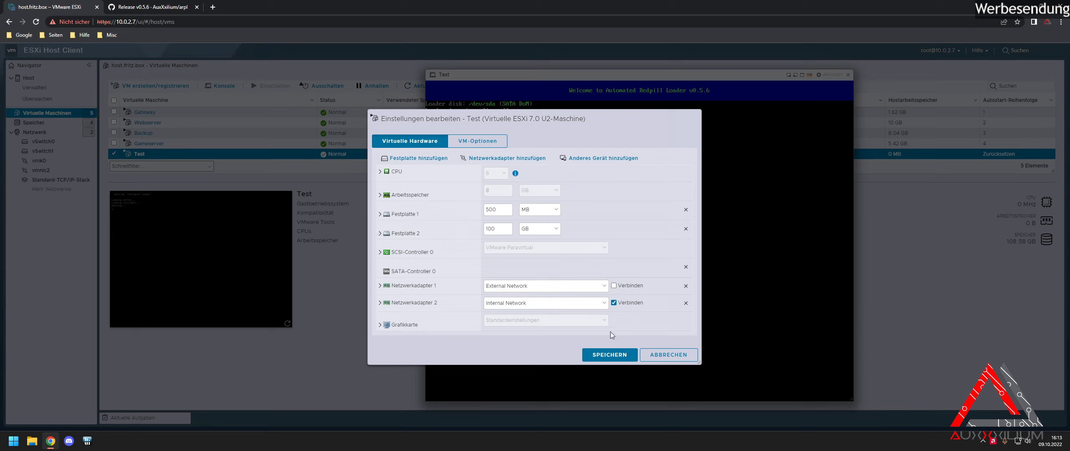
Step: Connect network adapter 1 on External Network, disconnect network adapter 2 on Internal Network, and save the settings
{"action": "left_click", "coordinate": [614, 286]}
{"action": "left_click", "coordinate": [613, 303]}
{"action": "left_click", "coordinate": [609, 354]}
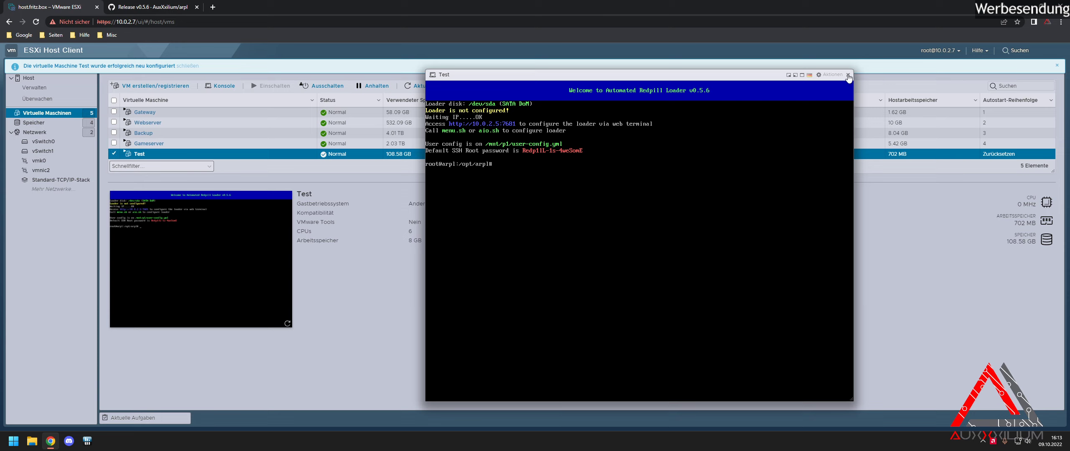
Step: Power off the Test virtual machine, power it on again from its console, and dismiss the console session notification
{"action": "left_click", "coordinate": [829, 75]}
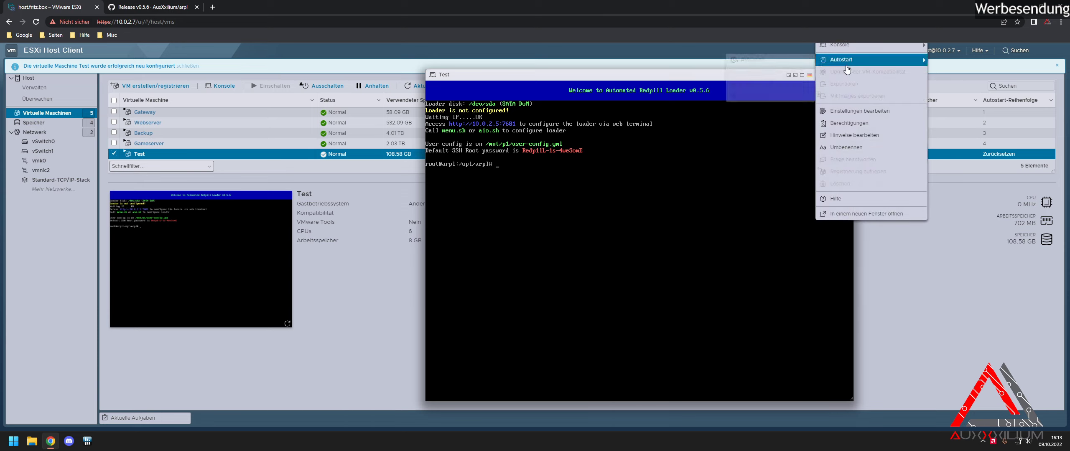
{"action": "left_click", "coordinate": [653, 82]}
{"action": "left_click", "coordinate": [319, 86]}
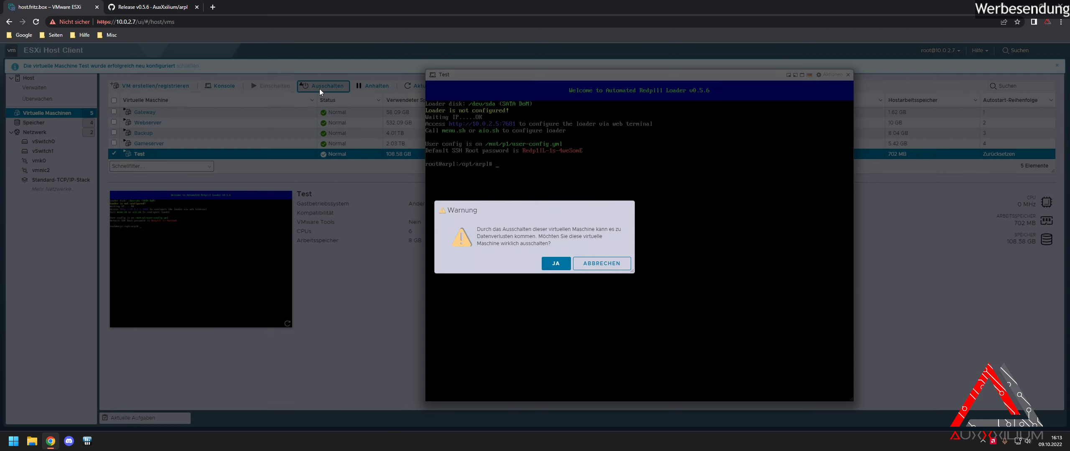
{"action": "left_click", "coordinate": [587, 264]}
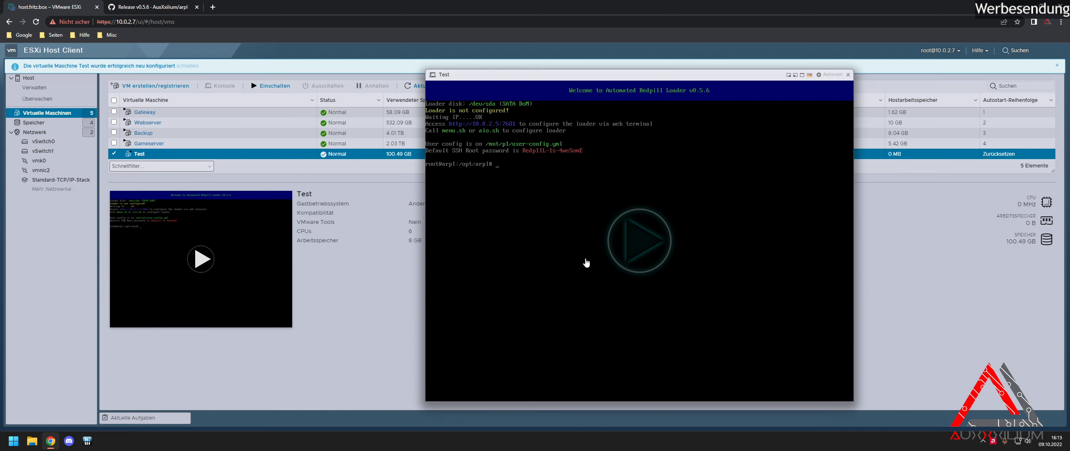
{"action": "left_click", "coordinate": [639, 244]}
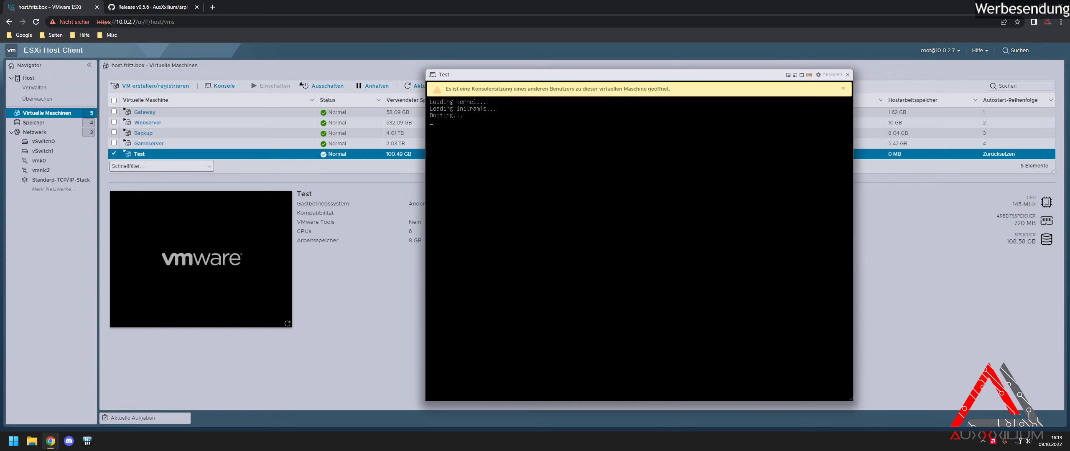
{"action": "left_click", "coordinate": [843, 88]}
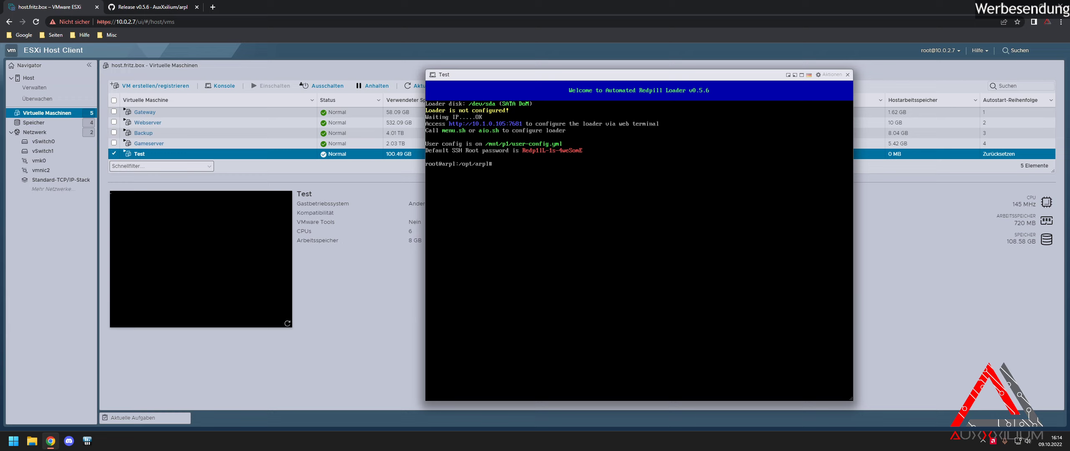
Step: Run aio.sh in the Test console and build the All in One loader for the DS3622xs+ SCSI/SAS model
{"action": "type", "text": "aio.sh"}
{"action": "key", "text": "Return"}
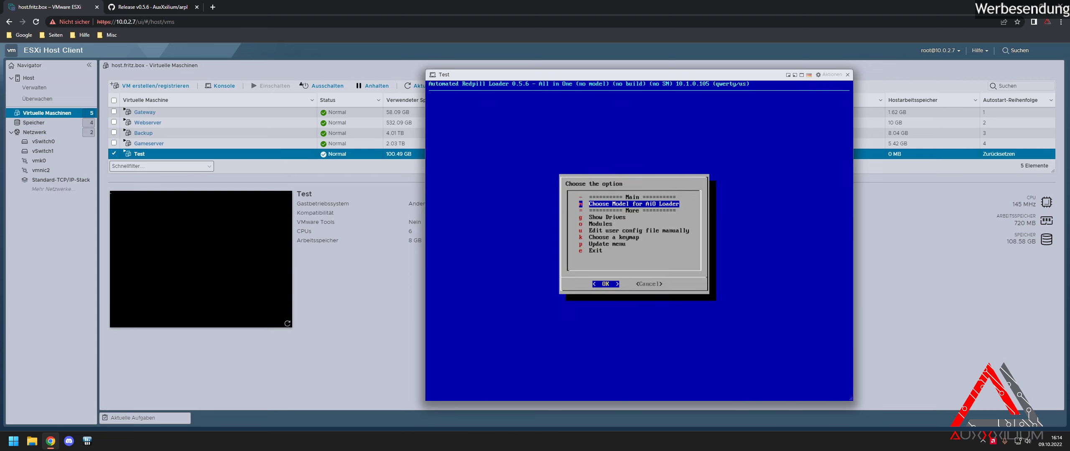
{"action": "key", "text": "Return"}
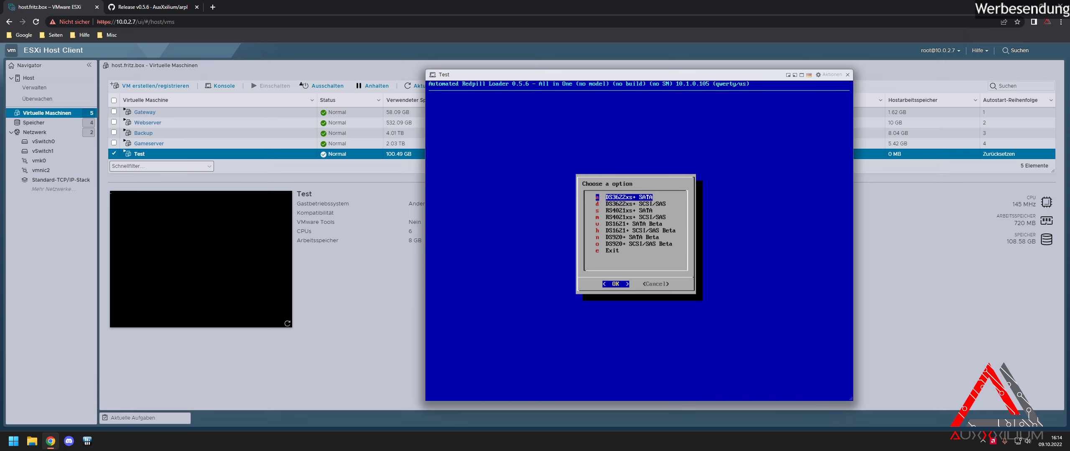
{"action": "key", "text": "Down"}
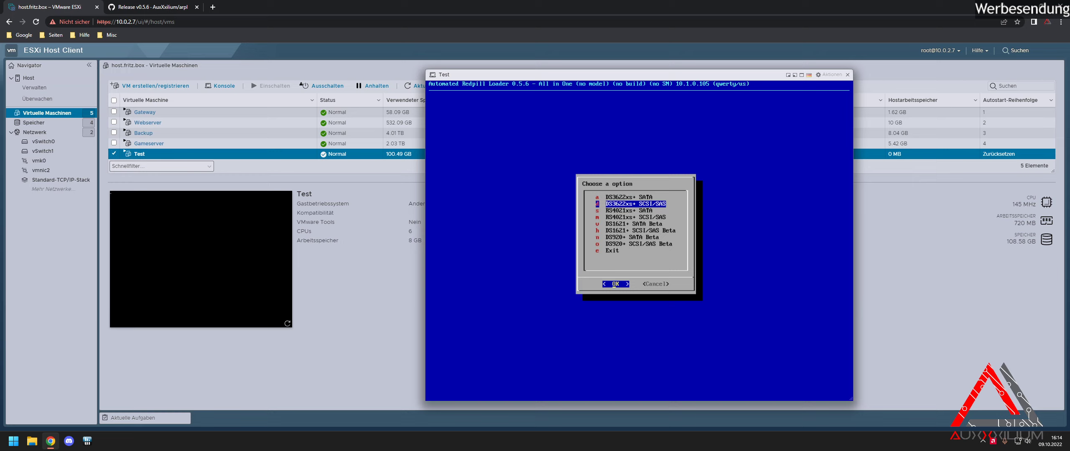
{"action": "key", "text": "Return"}
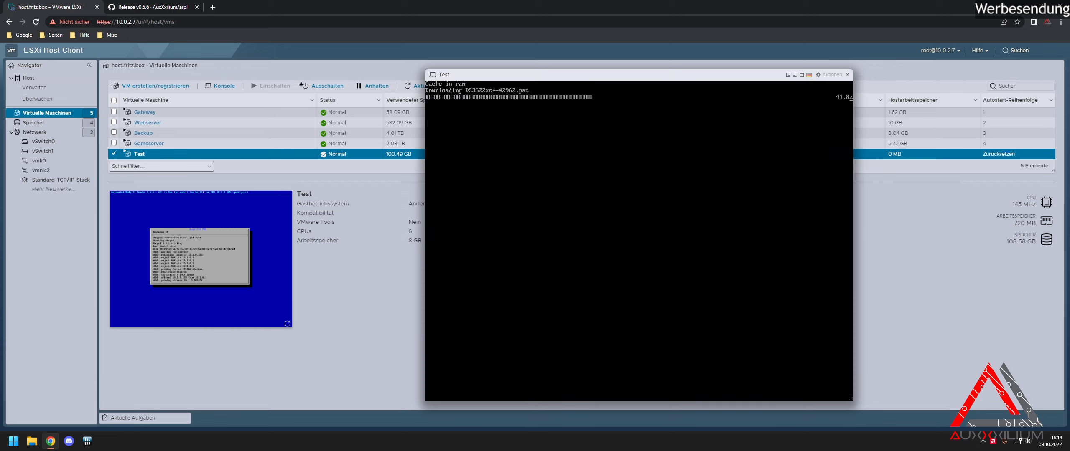
Step: Examine vSwitch1's details and security settings for promiscuous mode, MAC address changes and forged transmits, without saving
{"action": "left_click_drag", "start_coordinate": [531, 76], "coordinate": [715, 83]}
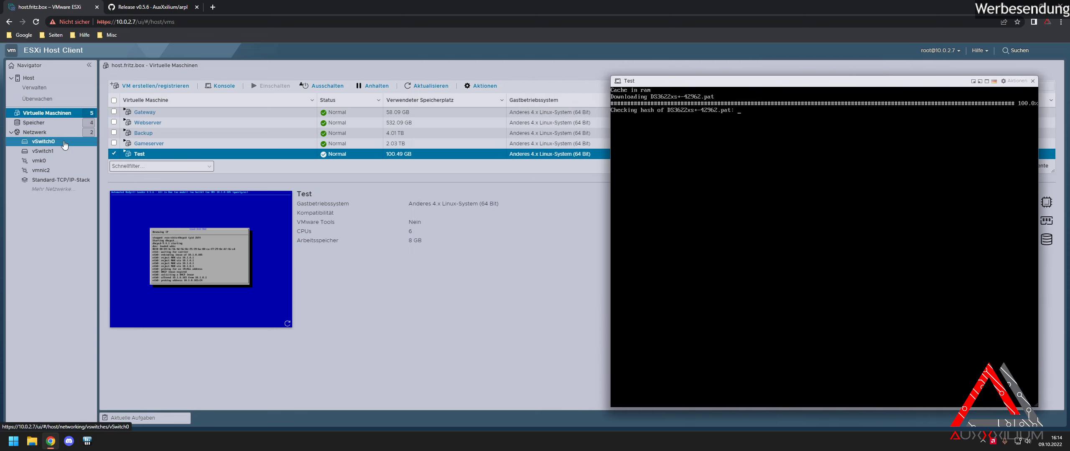
{"action": "left_click", "coordinate": [35, 132]}
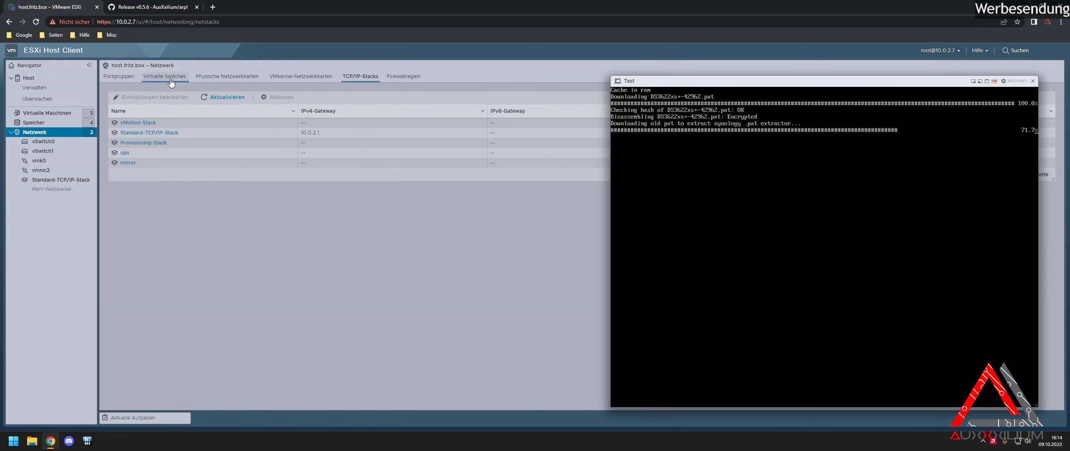
{"action": "left_click", "coordinate": [167, 77]}
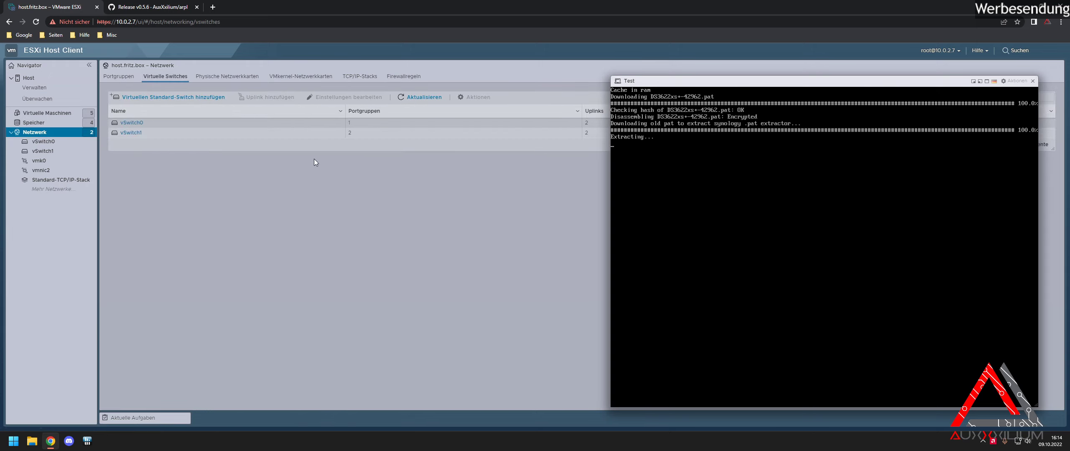
{"action": "left_click_drag", "start_coordinate": [685, 83], "coordinate": [684, 111]}
{"action": "left_click", "coordinate": [137, 132]}
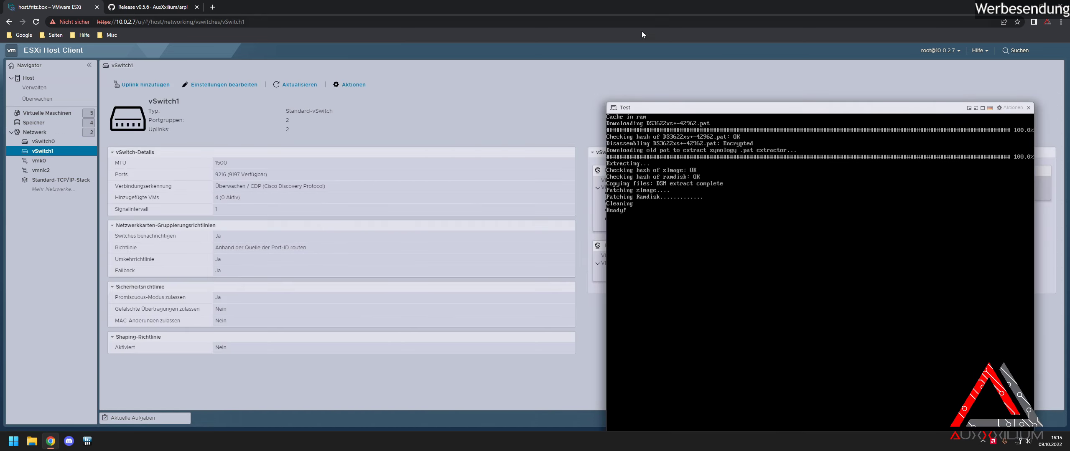
{"action": "left_click_drag", "start_coordinate": [776, 109], "coordinate": [768, 86]}
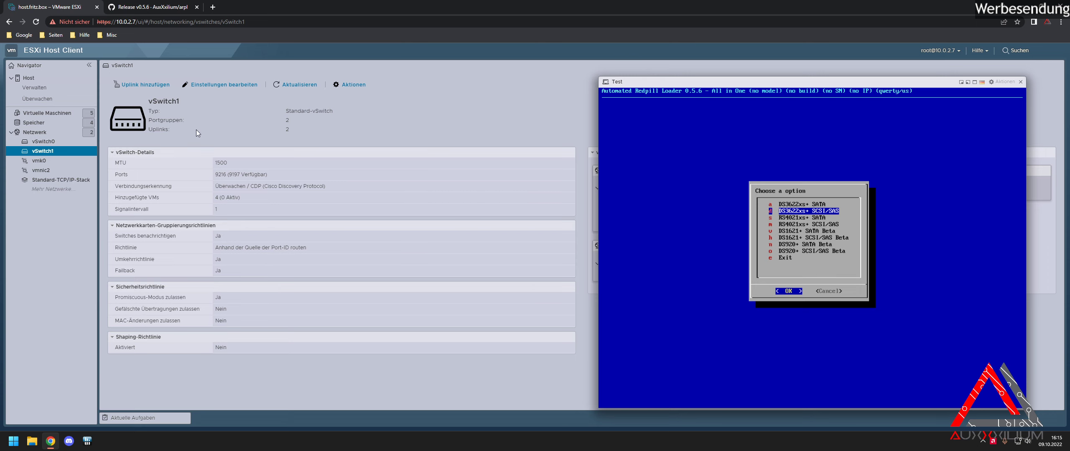
{"action": "left_click", "coordinate": [226, 84]}
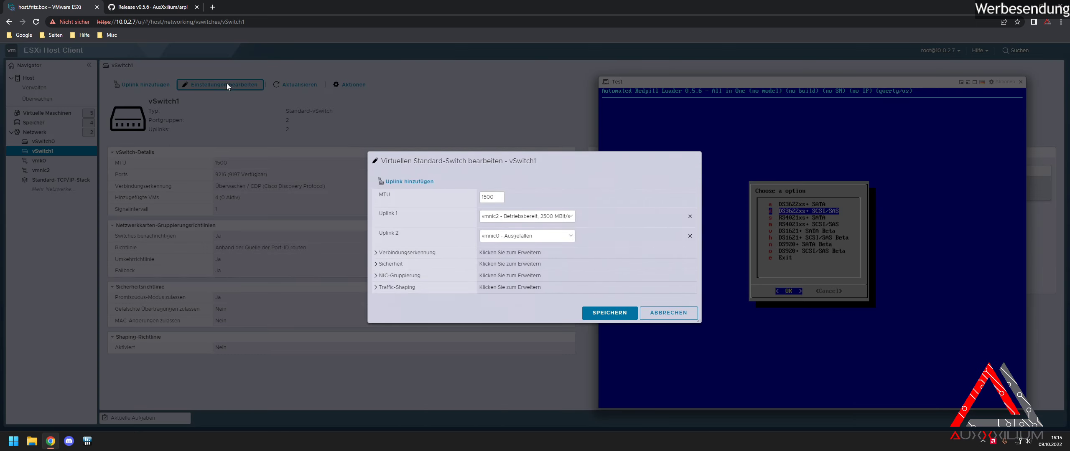
{"action": "left_click", "coordinate": [407, 266]}
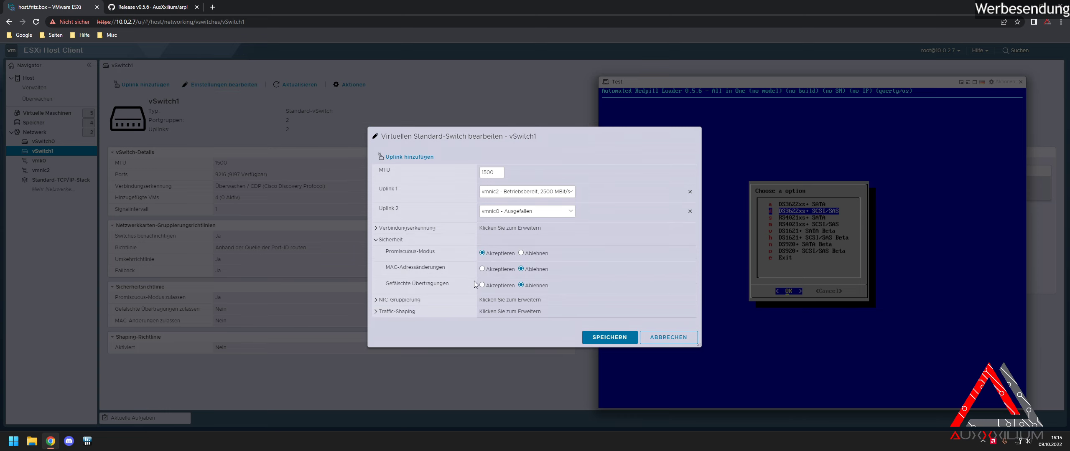
{"action": "left_click", "coordinate": [669, 337]}
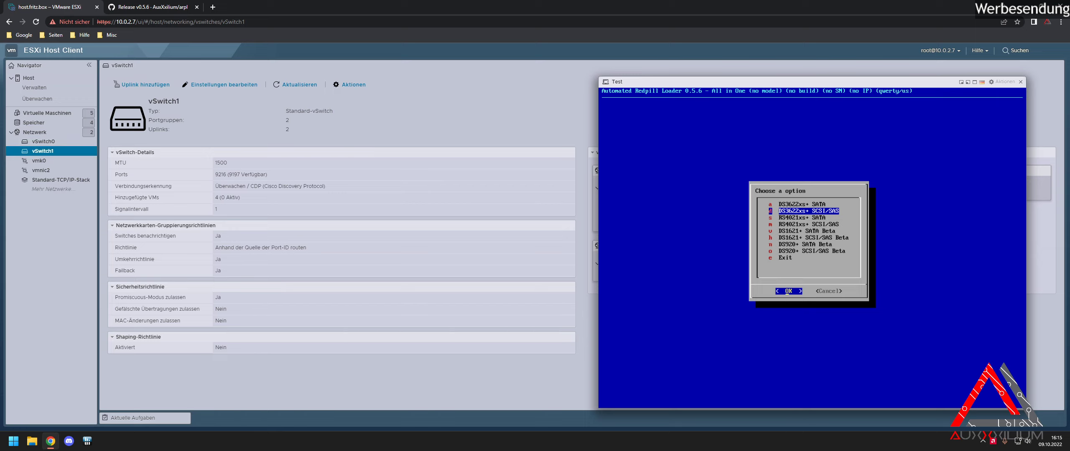
Step: Examine vSwitch0's security settings for promiscuous mode, MAC address changes and forged transmits, and close them without saving
{"action": "left_click", "coordinate": [44, 142]}
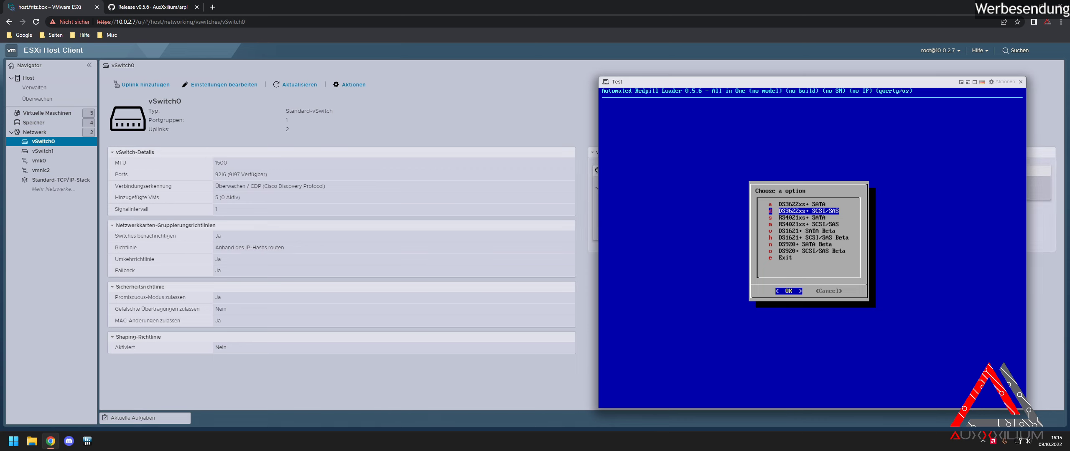
{"action": "mouse_move", "coordinate": [670, 84]}
{"action": "left_mouse_down"}
{"action": "mouse_move", "coordinate": [602, 322]}
{"action": "mouse_move", "coordinate": [600, 259]}
{"action": "mouse_move", "coordinate": [682, 49]}
{"action": "mouse_move", "coordinate": [676, 104]}
{"action": "mouse_move", "coordinate": [679, 85]}
{"action": "left_mouse_up"}
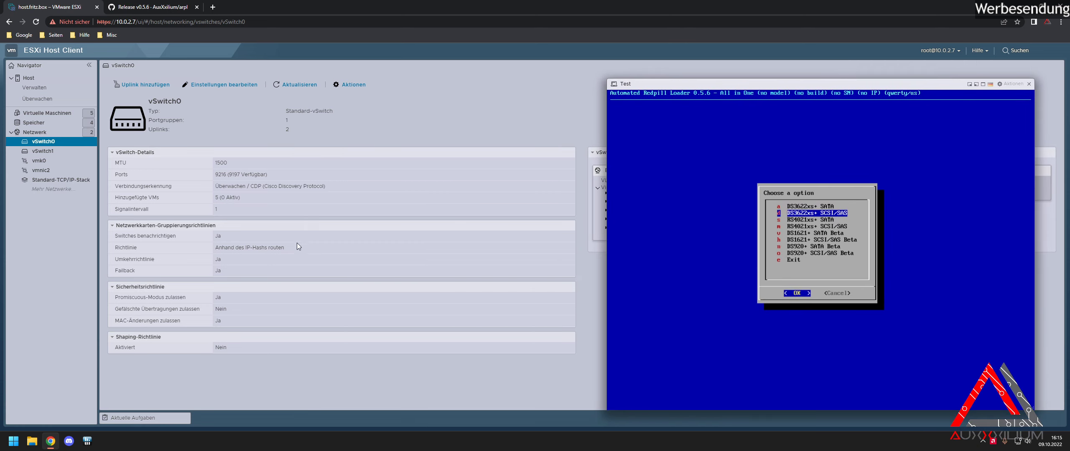
{"action": "left_click", "coordinate": [224, 84]}
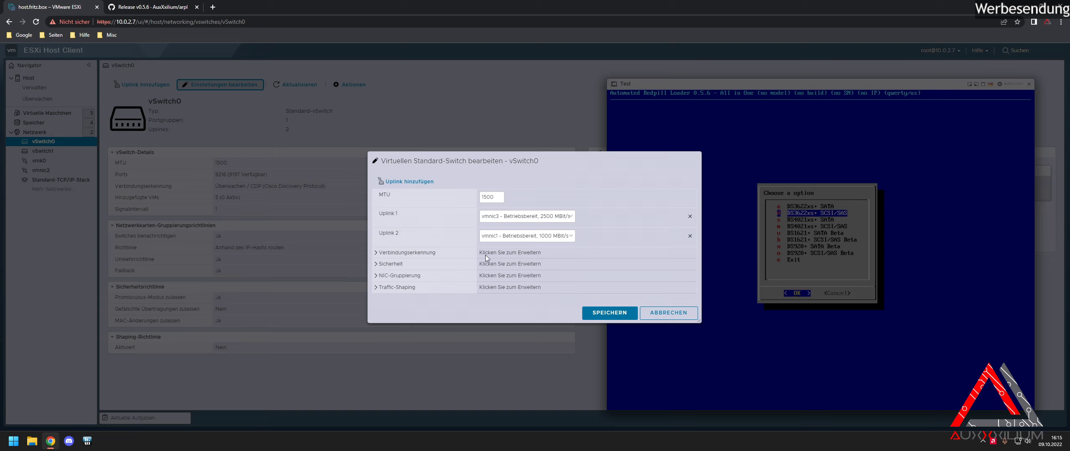
{"action": "left_click", "coordinate": [430, 264]}
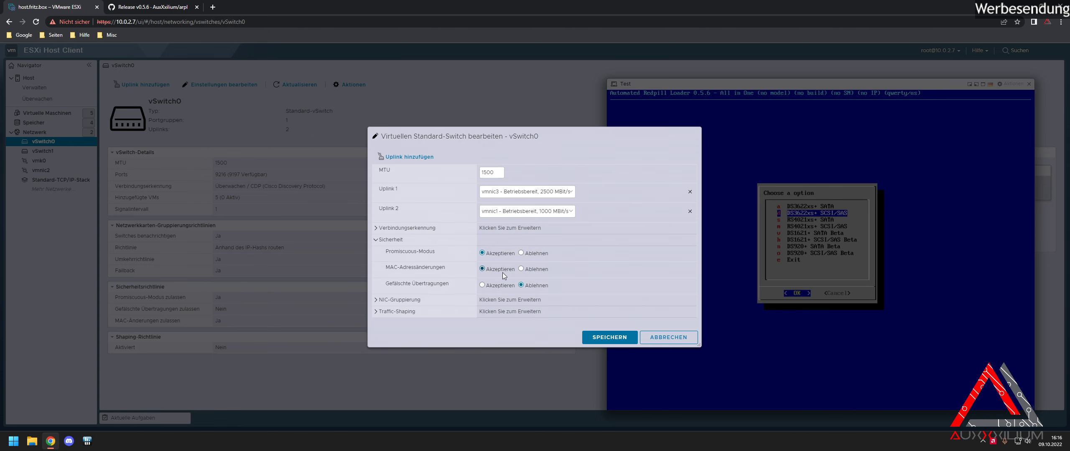
{"action": "left_click", "coordinate": [668, 337]}
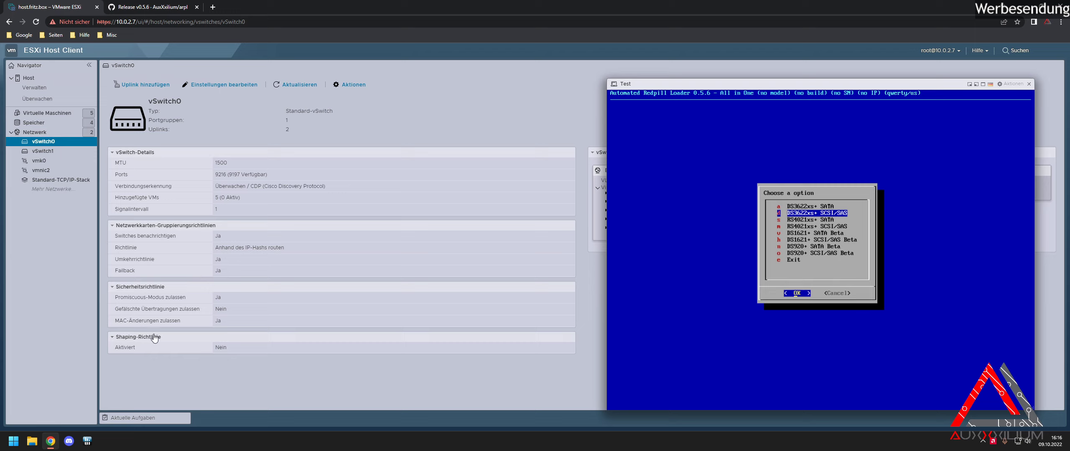
{"action": "double_click", "coordinate": [225, 320]}
Step: Open the Test virtual machine's settings and examine Netzwerkadapter 1's status, adapter type and MAC address
{"action": "left_click", "coordinate": [46, 113]}
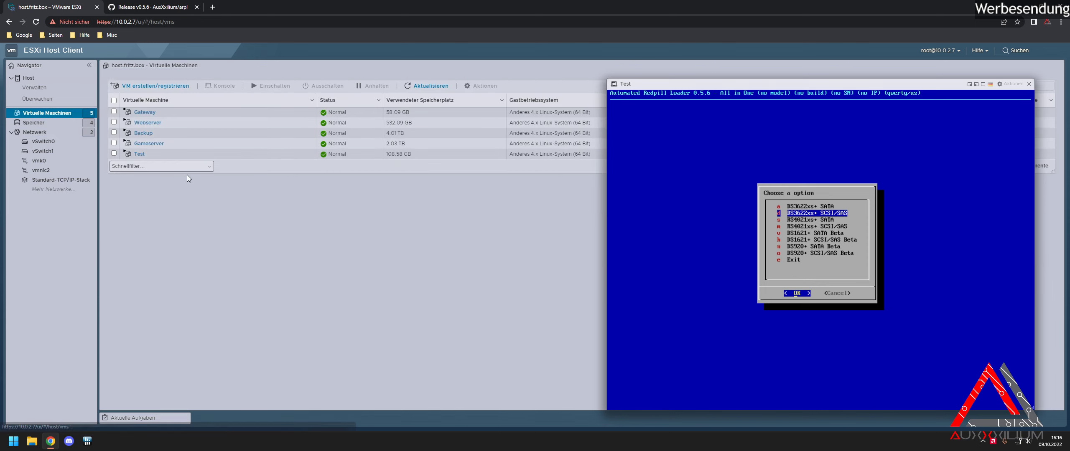
{"action": "left_click", "coordinate": [179, 154]}
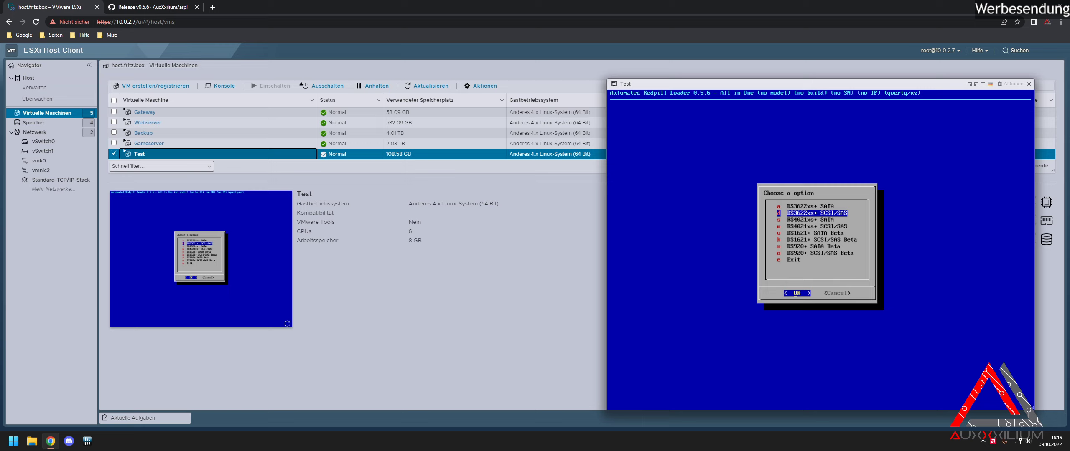
{"action": "right_click", "coordinate": [206, 155]}
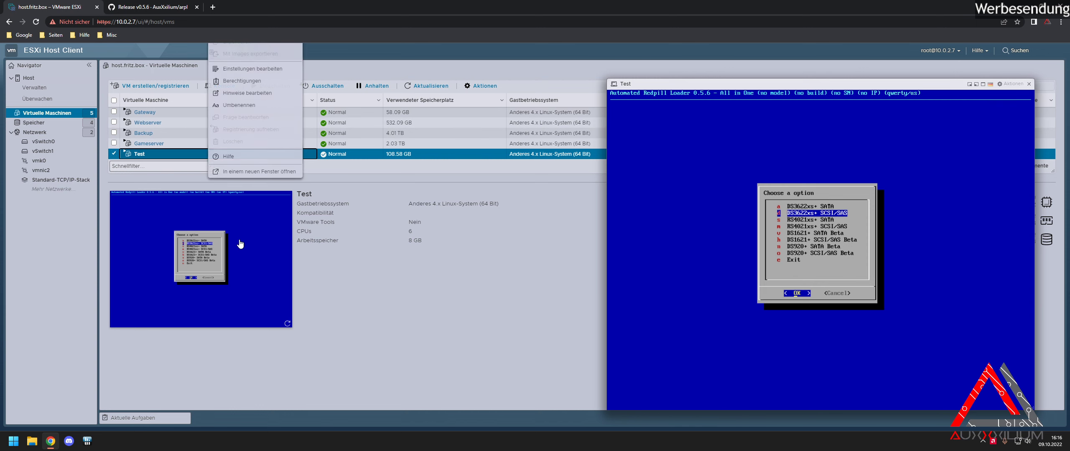
{"action": "left_click", "coordinate": [274, 74]}
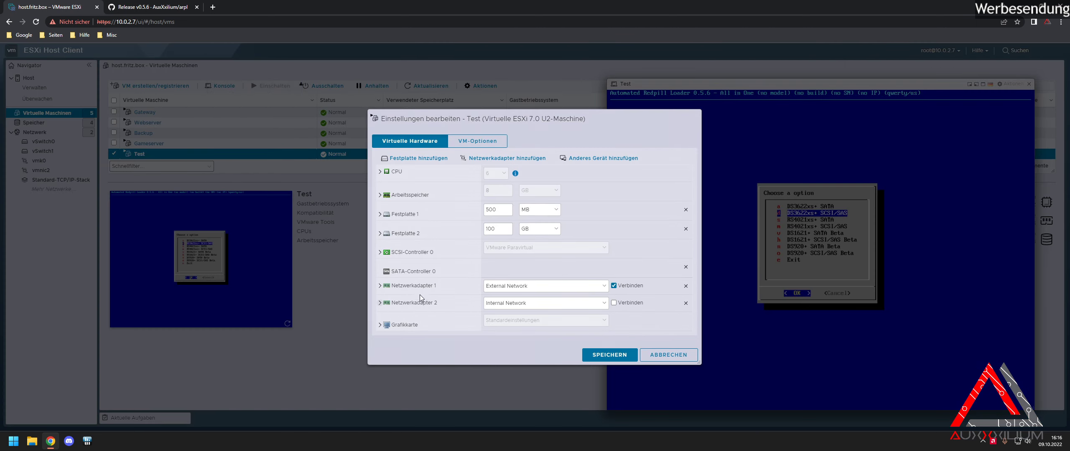
{"action": "left_click", "coordinate": [420, 292]}
{"action": "scroll", "coordinate": [434, 311], "scroll_direction": "down", "scroll_amount": 1}
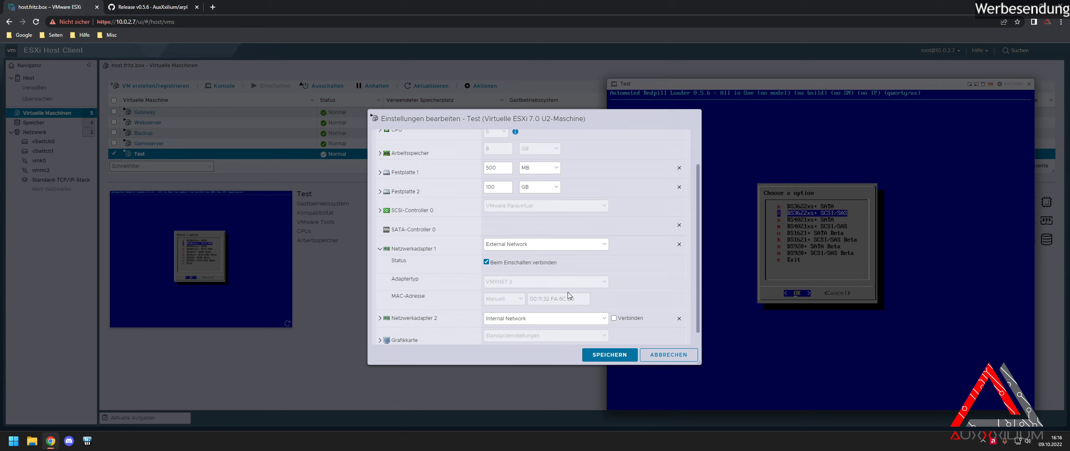
Step: Switch to the arpl GitHub repository and open aioconsts.sh in files/board/arpl/overlayfs/opt/arpl/include
{"action": "left_click", "coordinate": [157, 13]}
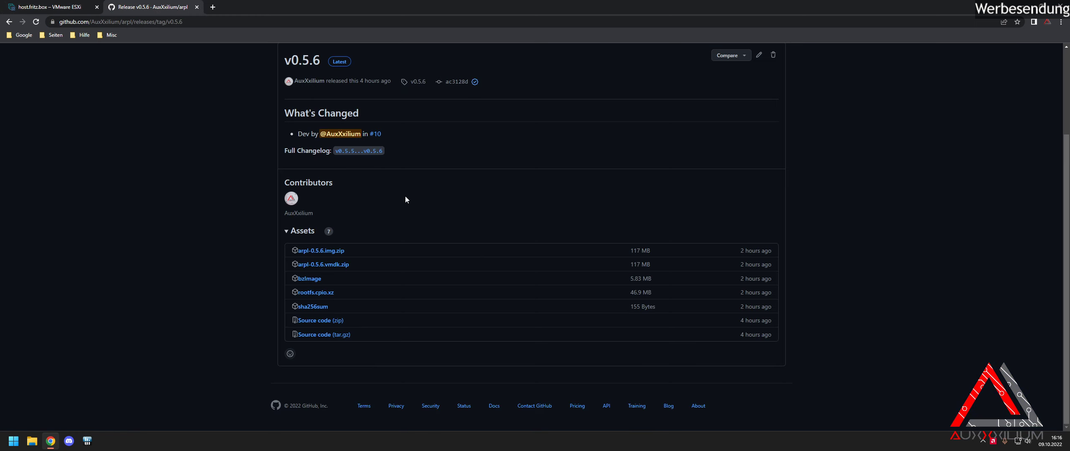
{"action": "scroll", "coordinate": [406, 199], "scroll_direction": "up", "scroll_amount": 3}
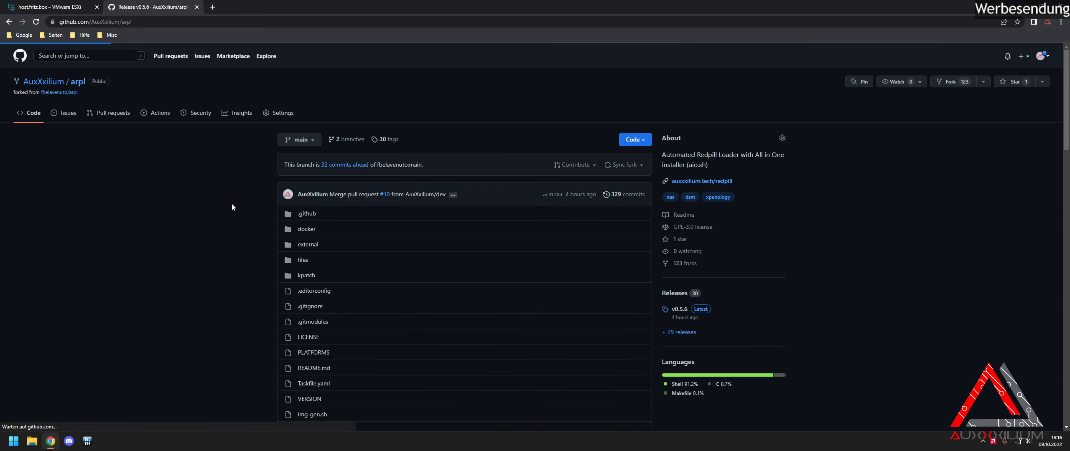
{"action": "left_click", "coordinate": [303, 261]}
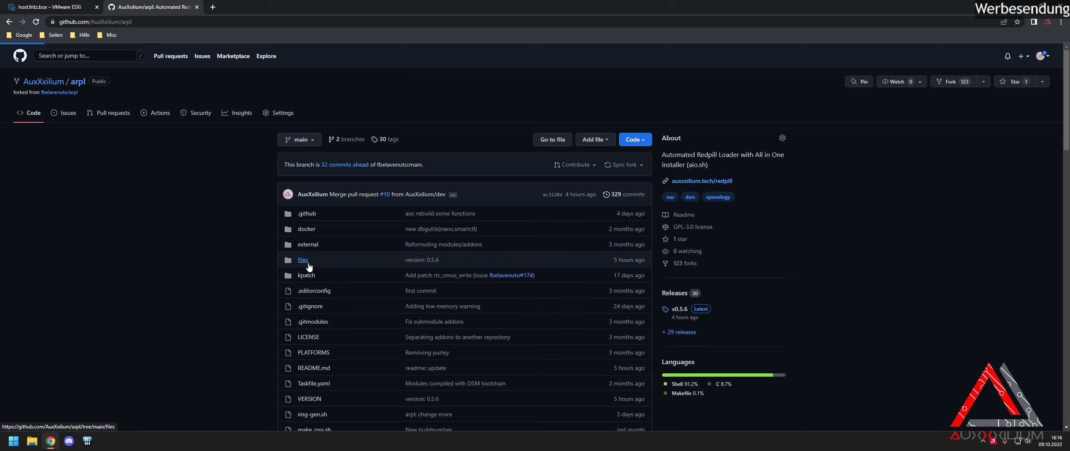
{"action": "left_click", "coordinate": [318, 230]}
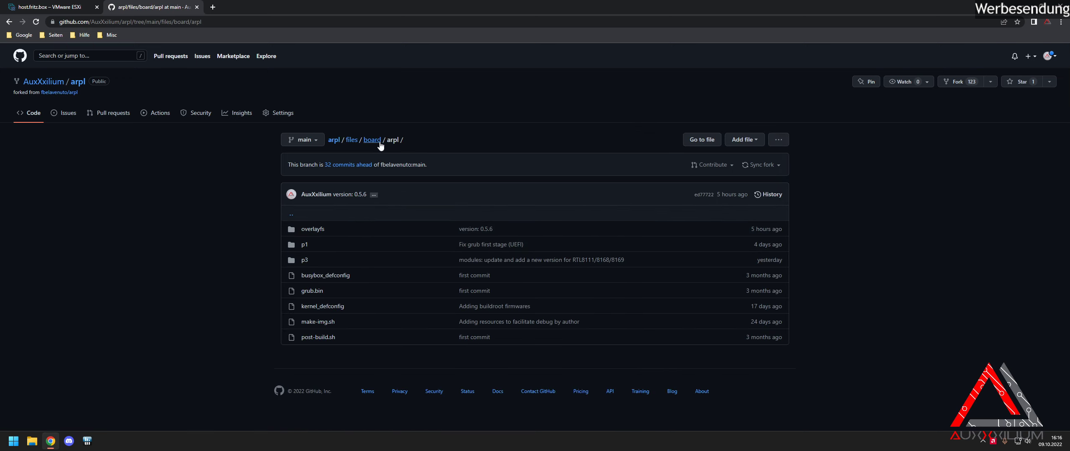
{"action": "left_click", "coordinate": [320, 229]}
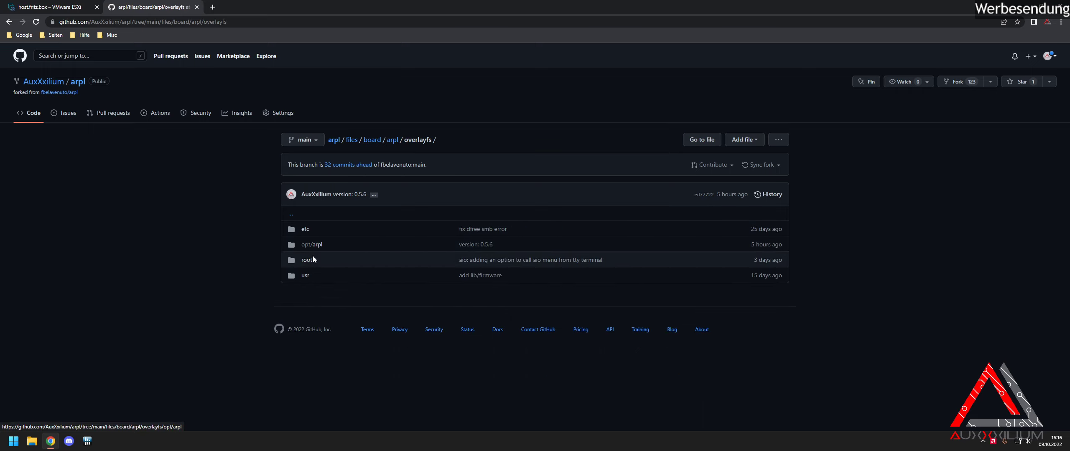
{"action": "left_click", "coordinate": [315, 247]}
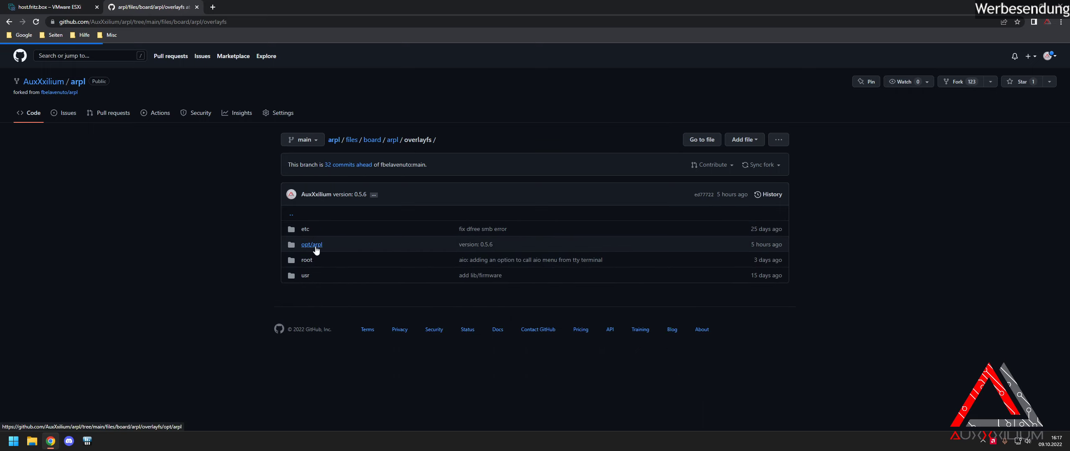
{"action": "left_click", "coordinate": [308, 230]}
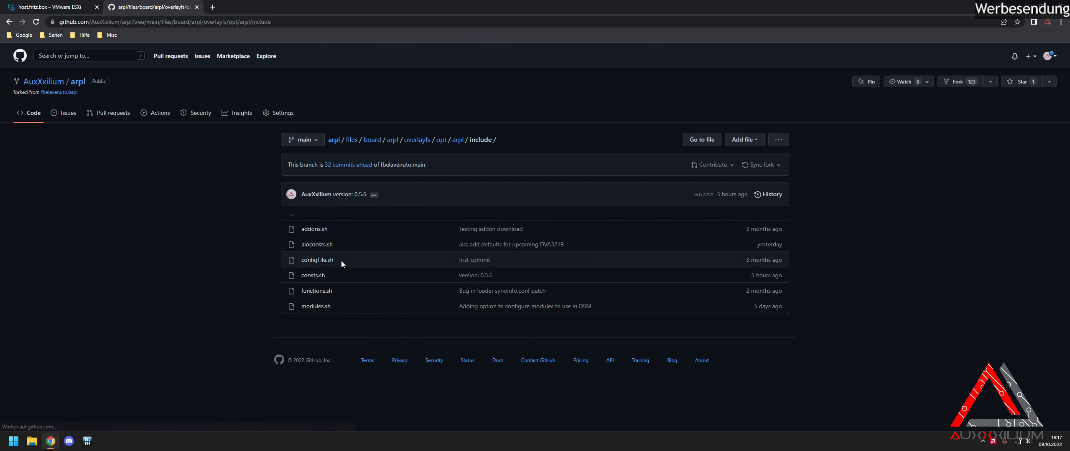
{"action": "left_click", "coordinate": [318, 246]}
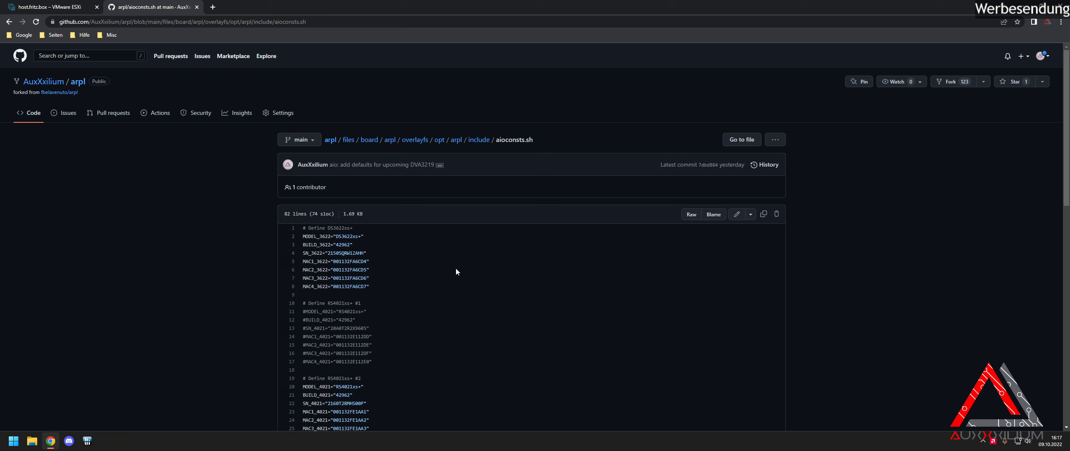
Step: Examine the model definitions in aioconsts.sh and highlight the MAC2_3622 value in the DS3622xs+ block
{"action": "scroll", "coordinate": [457, 268], "scroll_direction": "down", "scroll_amount": 6}
{"action": "scroll", "coordinate": [465, 269], "scroll_direction": "down", "scroll_amount": 9}
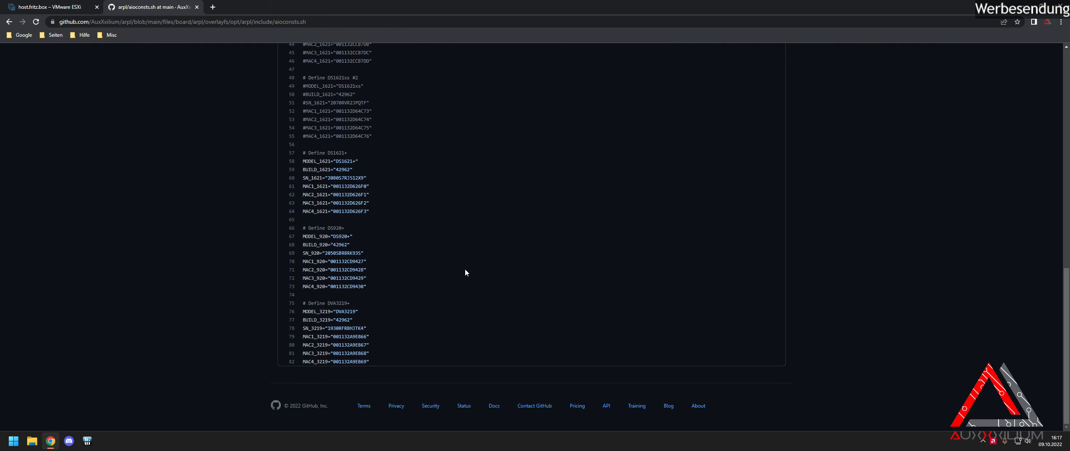
{"action": "scroll", "coordinate": [466, 269], "scroll_direction": "up", "scroll_amount": 14}
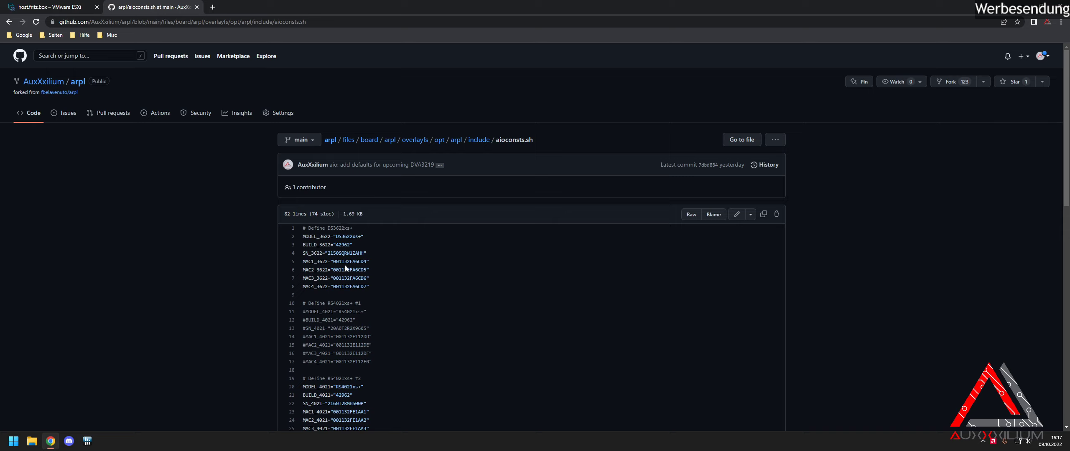
{"action": "left_click_drag", "start_coordinate": [359, 269], "coordinate": [366, 269]}
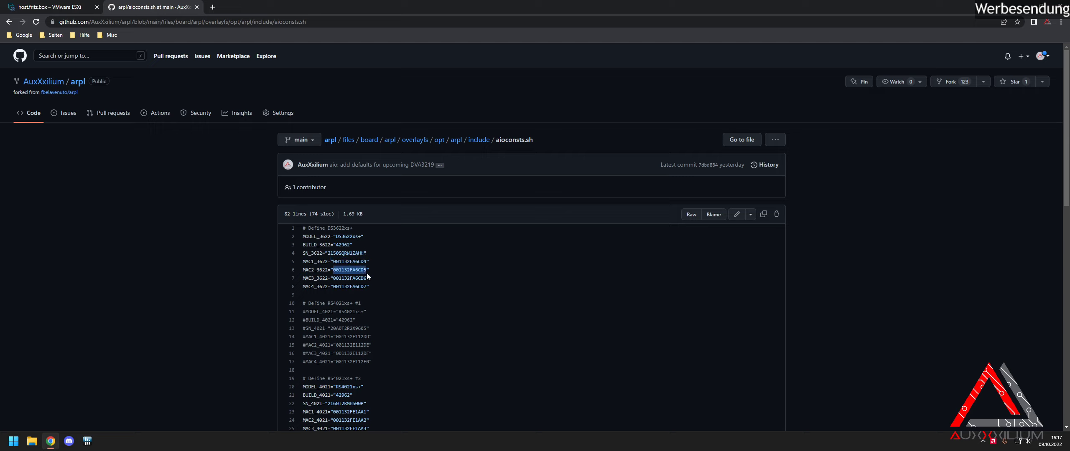